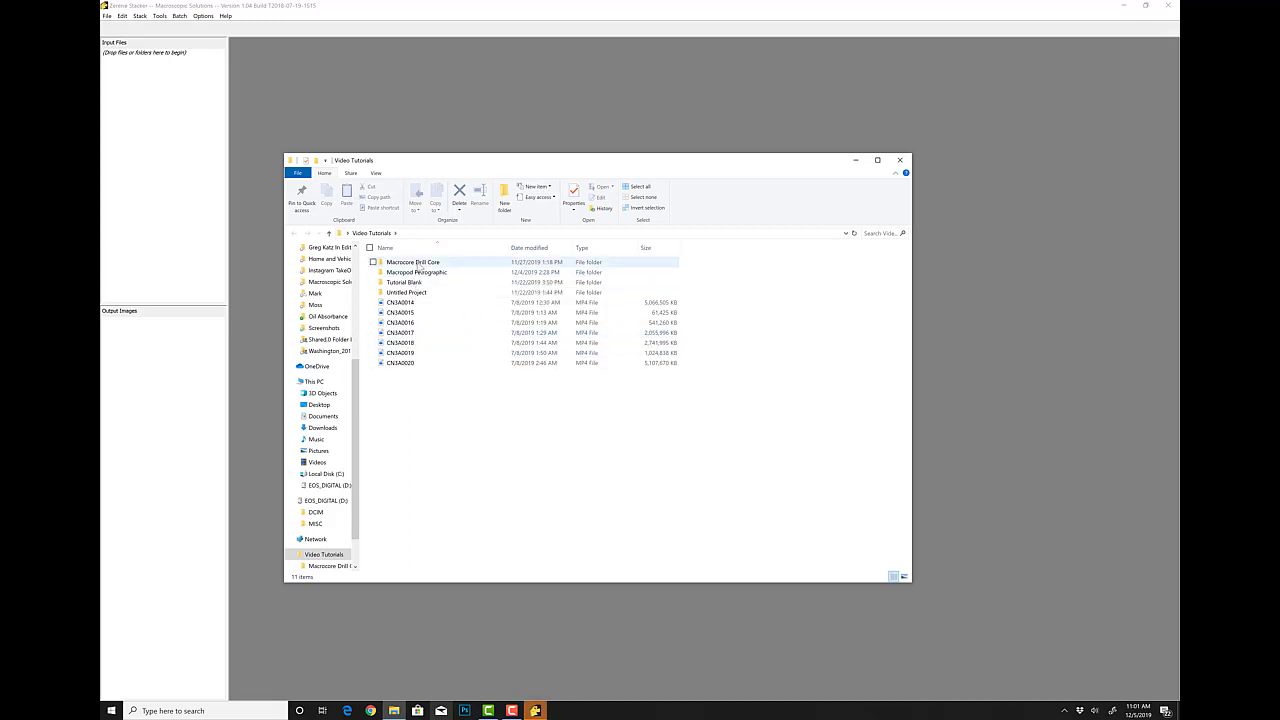
Open the High Res Images folder inside the Macropod Petrographic folder.
left_click_drag(395, 166, 521, 139)
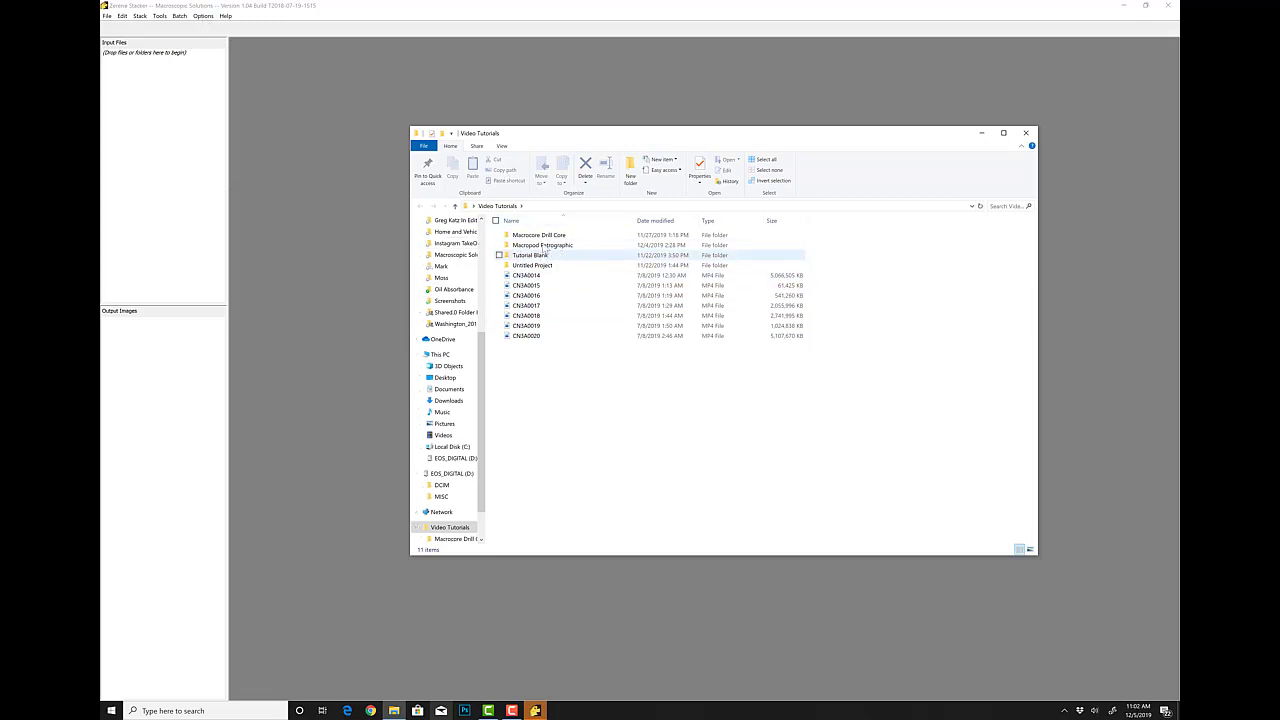
double_click(541, 245)
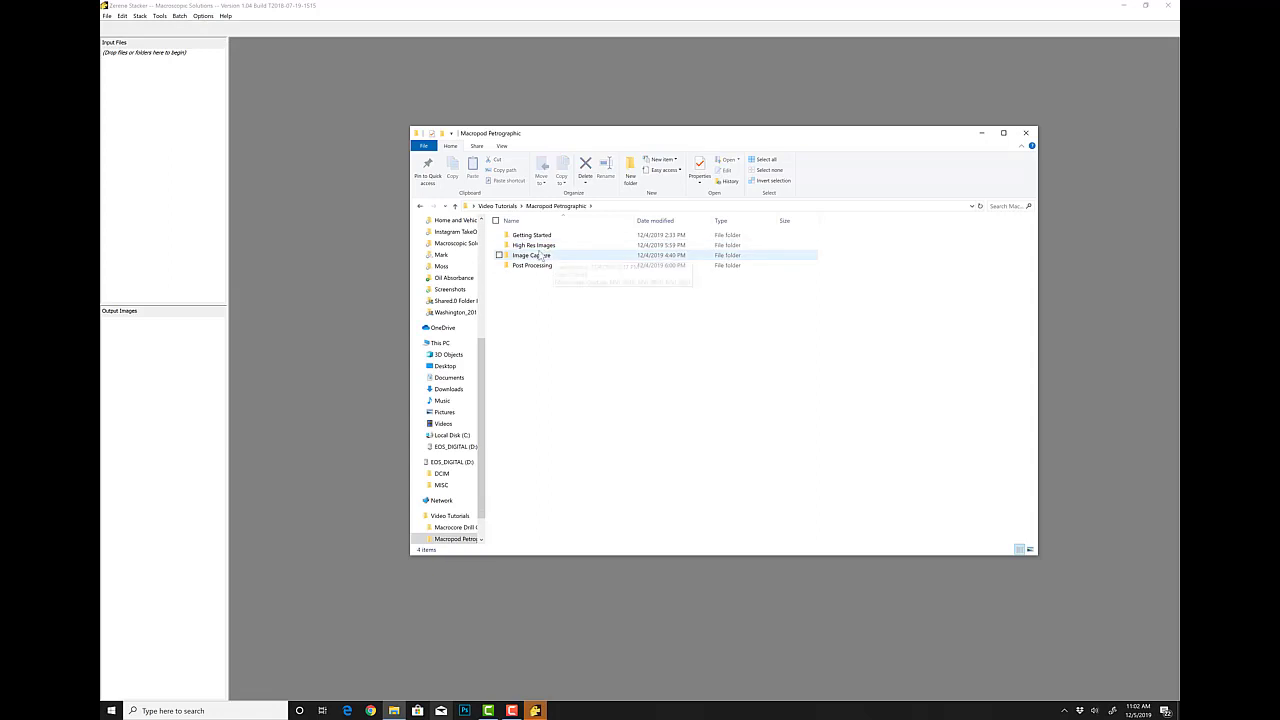
double_click(545, 245)
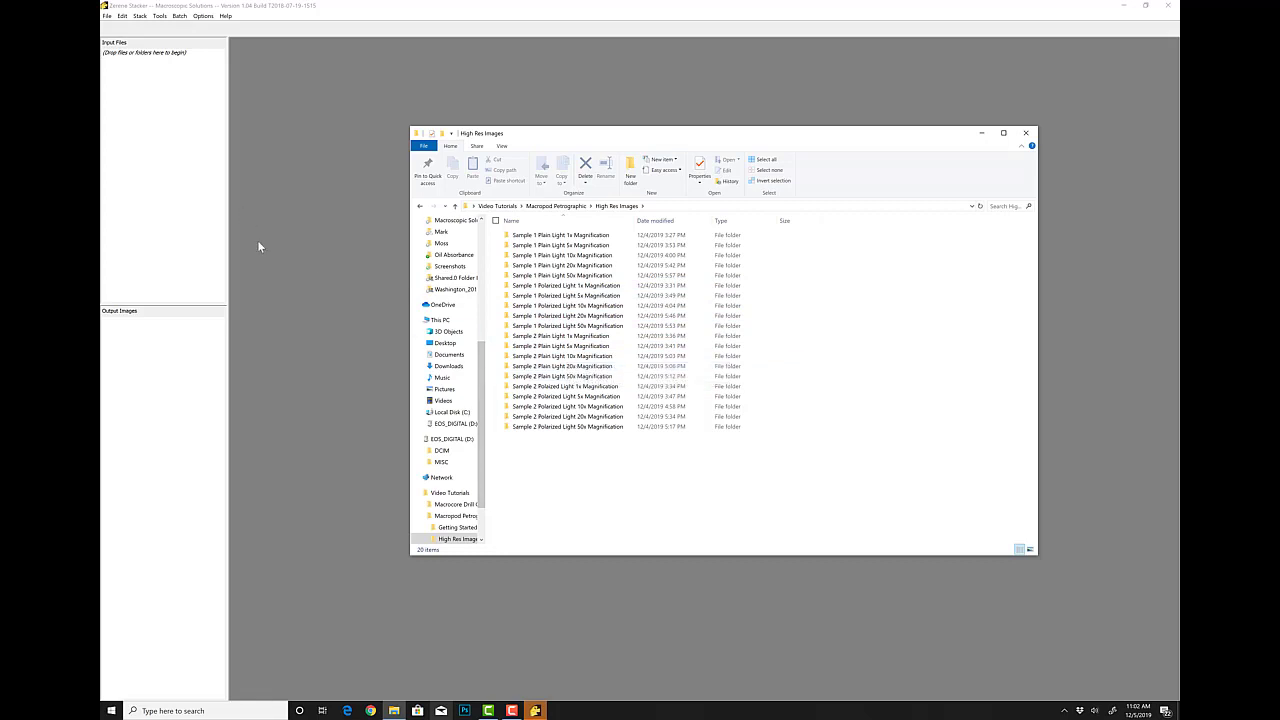
Switch to Zerene Stacker and open the Batch Queue.
left_click(200, 16)
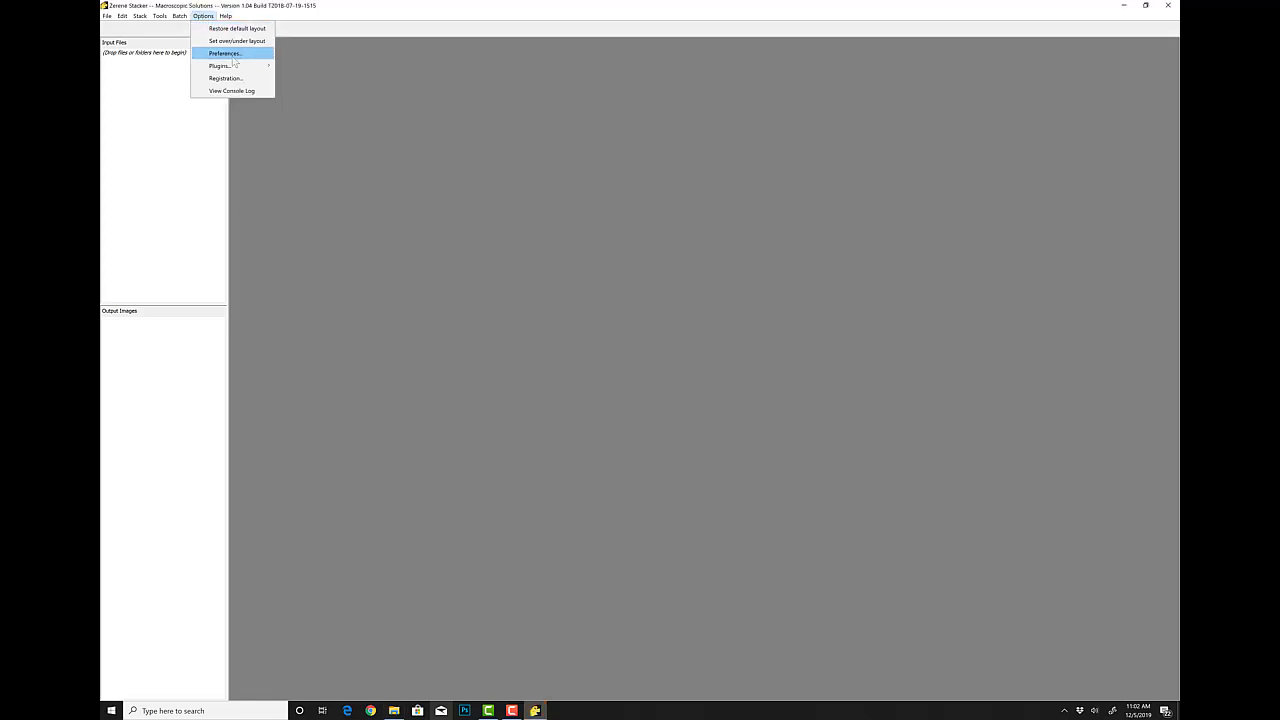
left_click(190, 30)
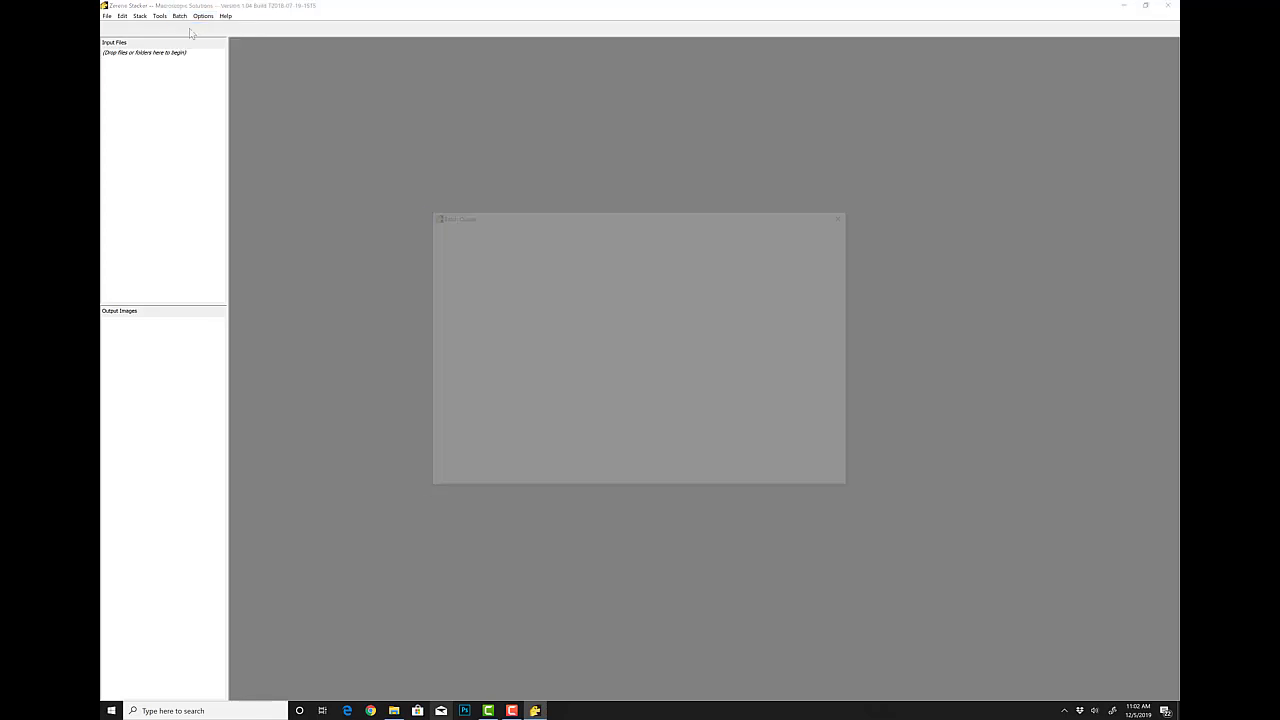
left_click(500, 334)
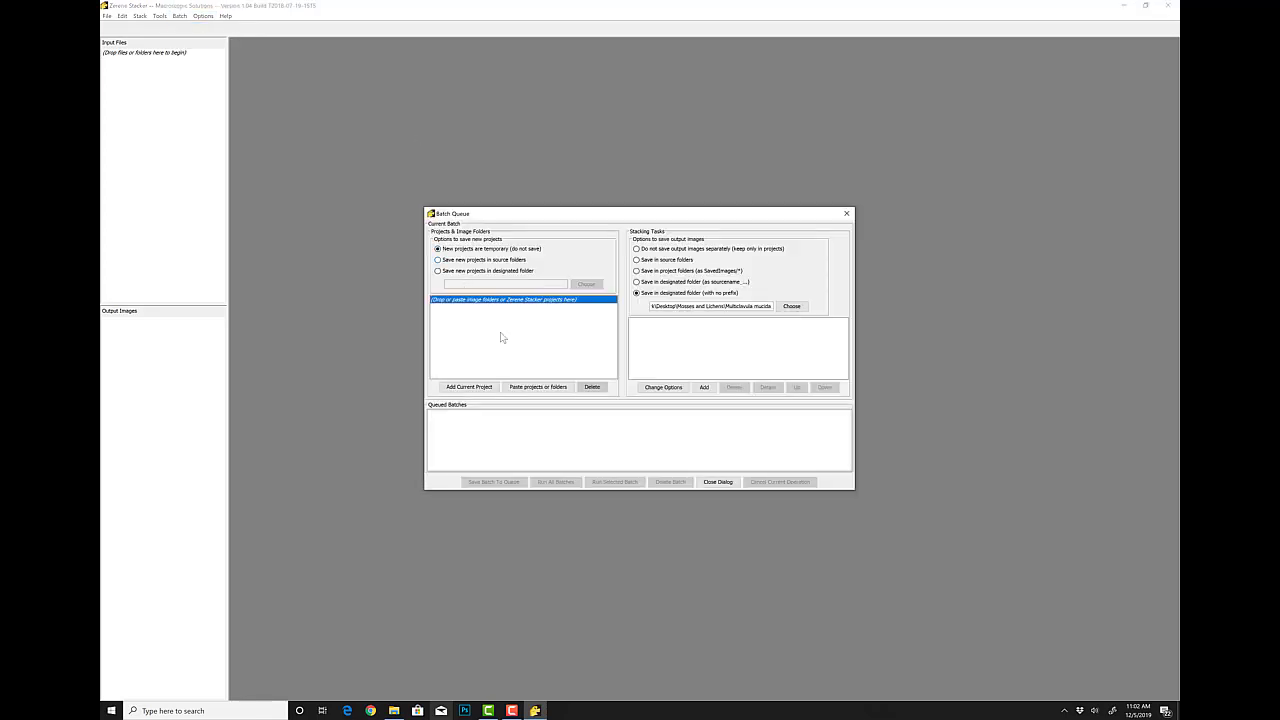
Add all sample folders, from Sample 1 Plain Light 1x to Sample 2 Polarized Light 50x Magnification, to the current batch's image folders.
left_click(394, 710)
left_click_drag(587, 139, 845, 124)
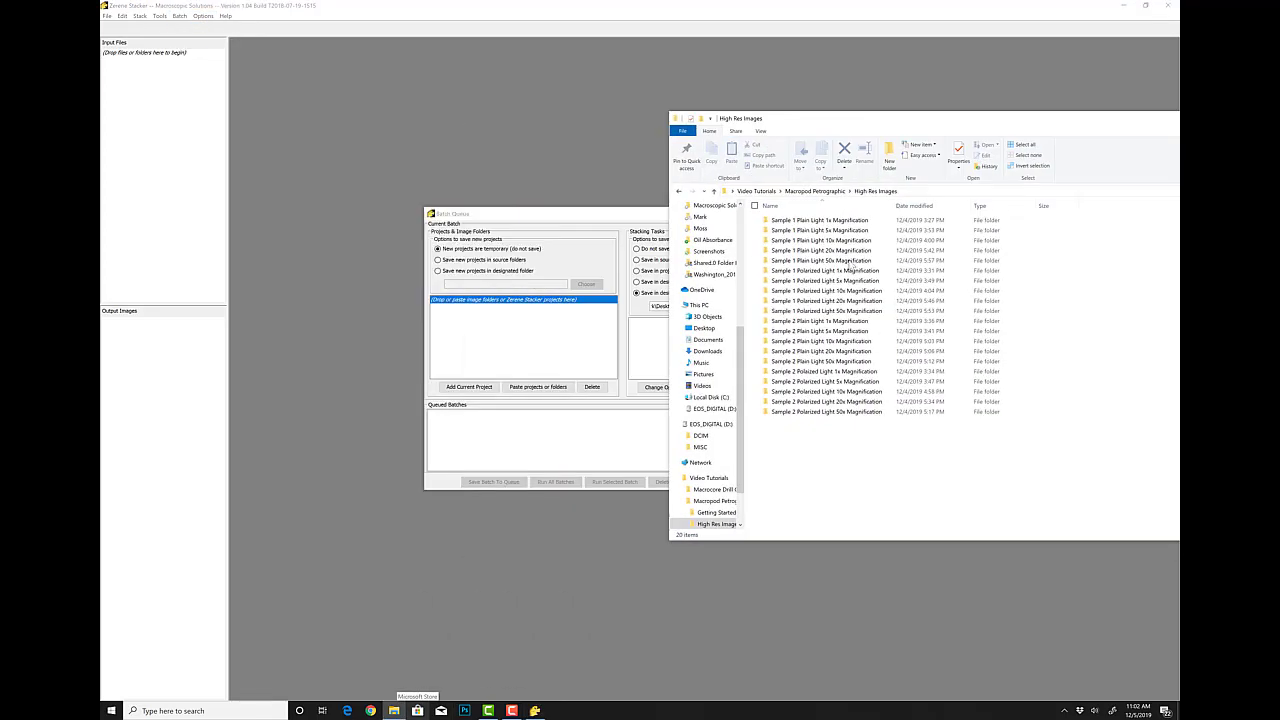
left_click(820, 222)
left_click(826, 413, "shift")
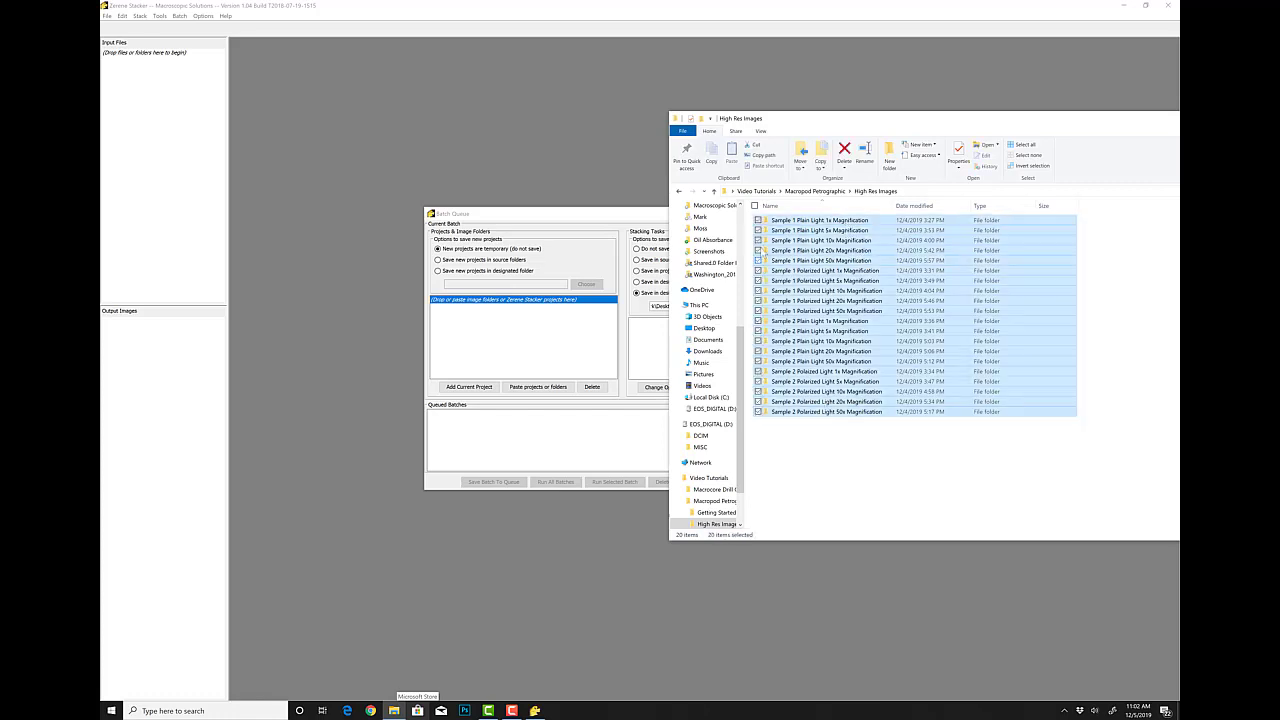
left_click_drag(791, 224, 540, 322)
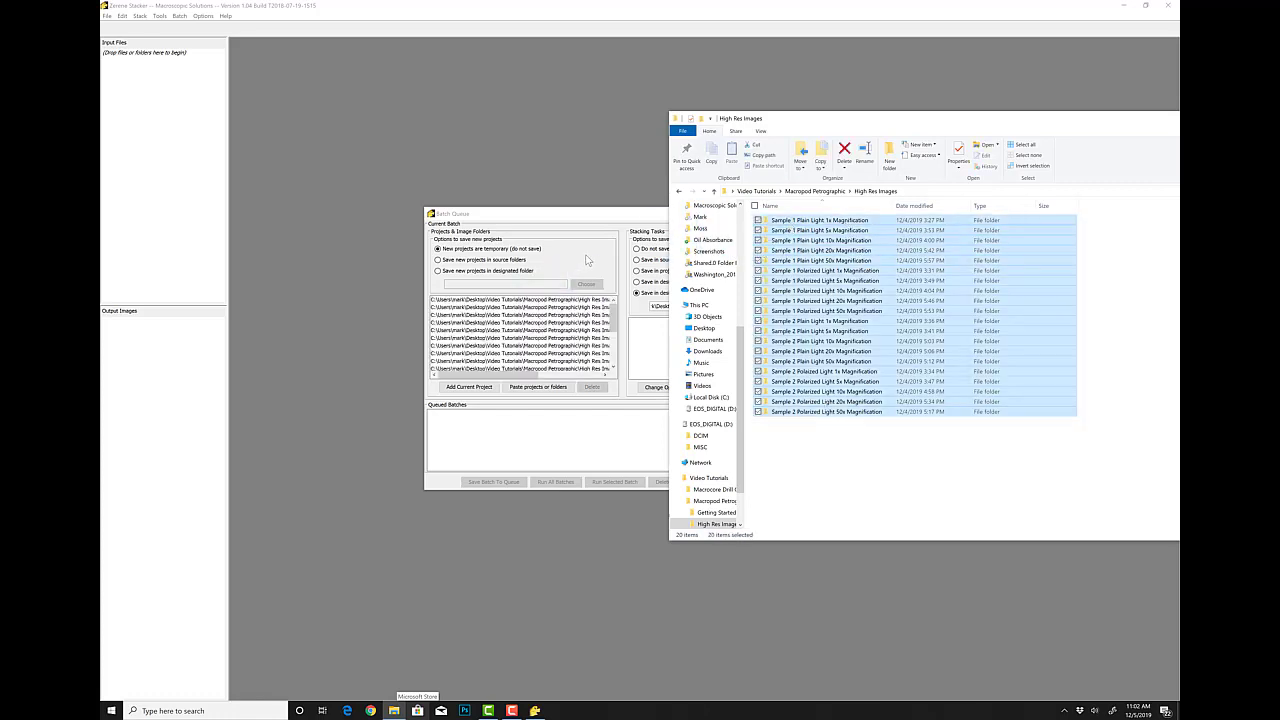
left_click(587, 260)
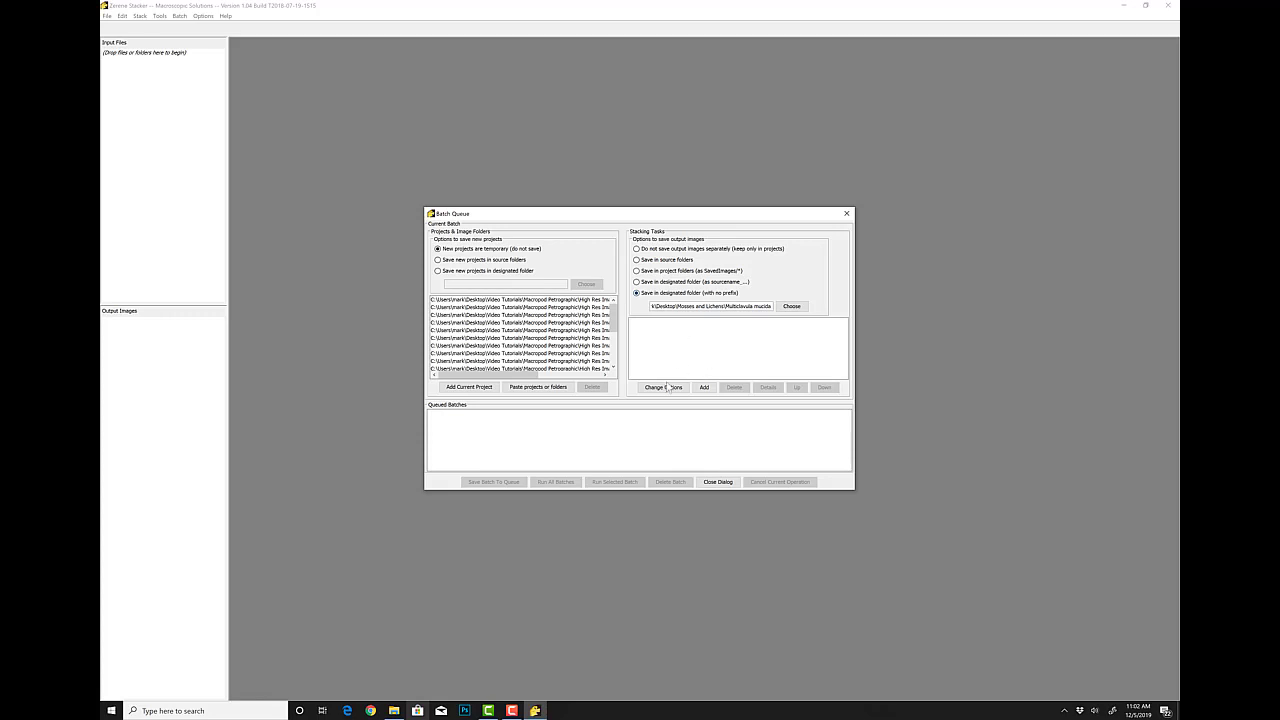
Set the stacking tasks to save output images in the source folders.
left_click(791, 306)
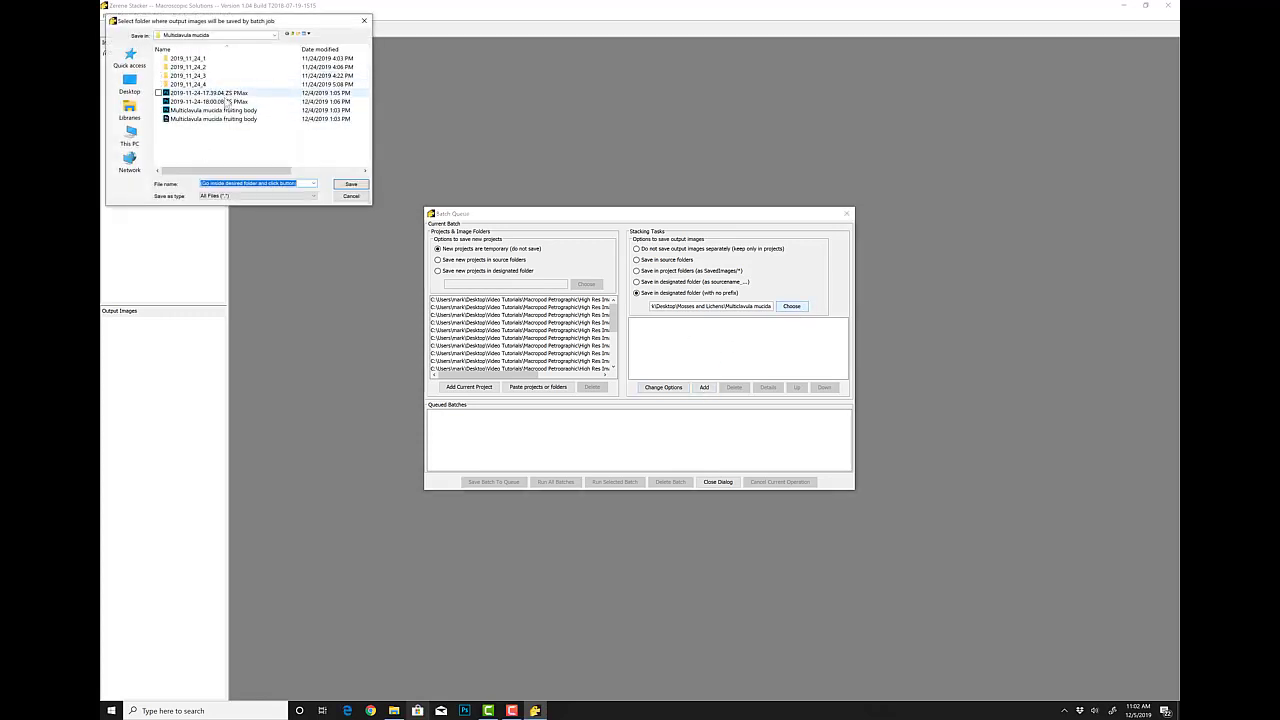
left_click(351, 184)
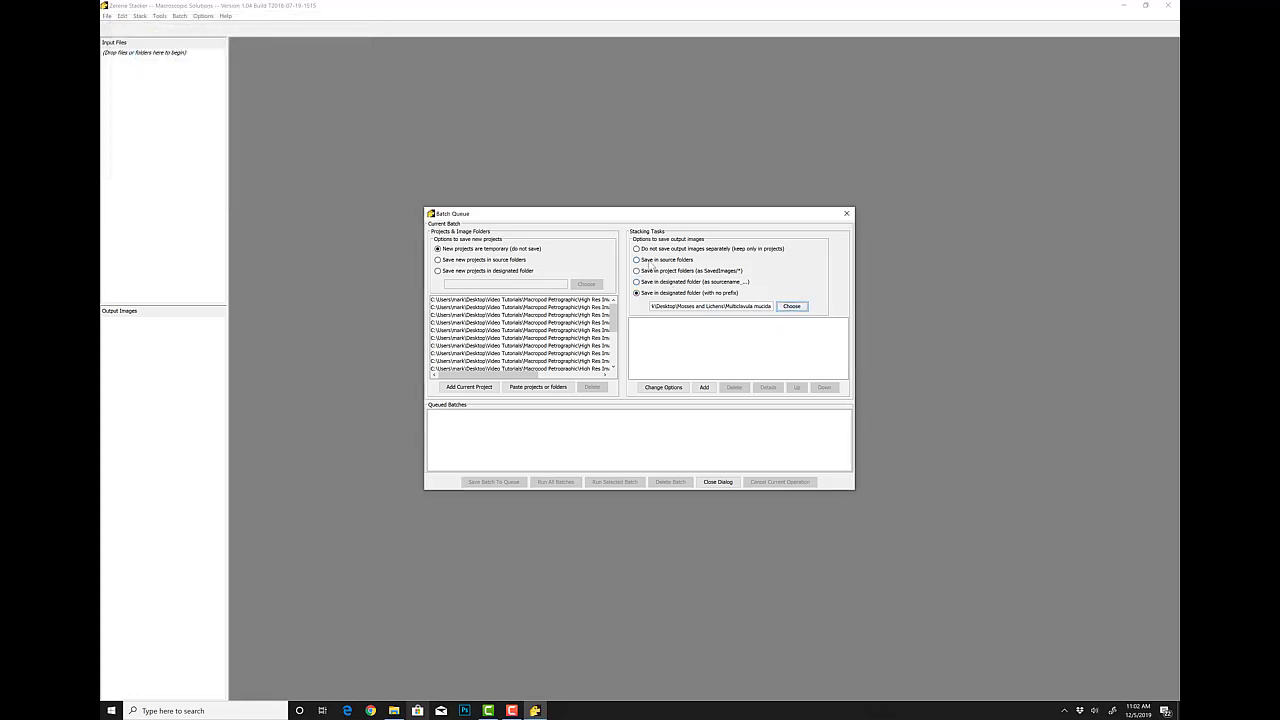
left_click(652, 261)
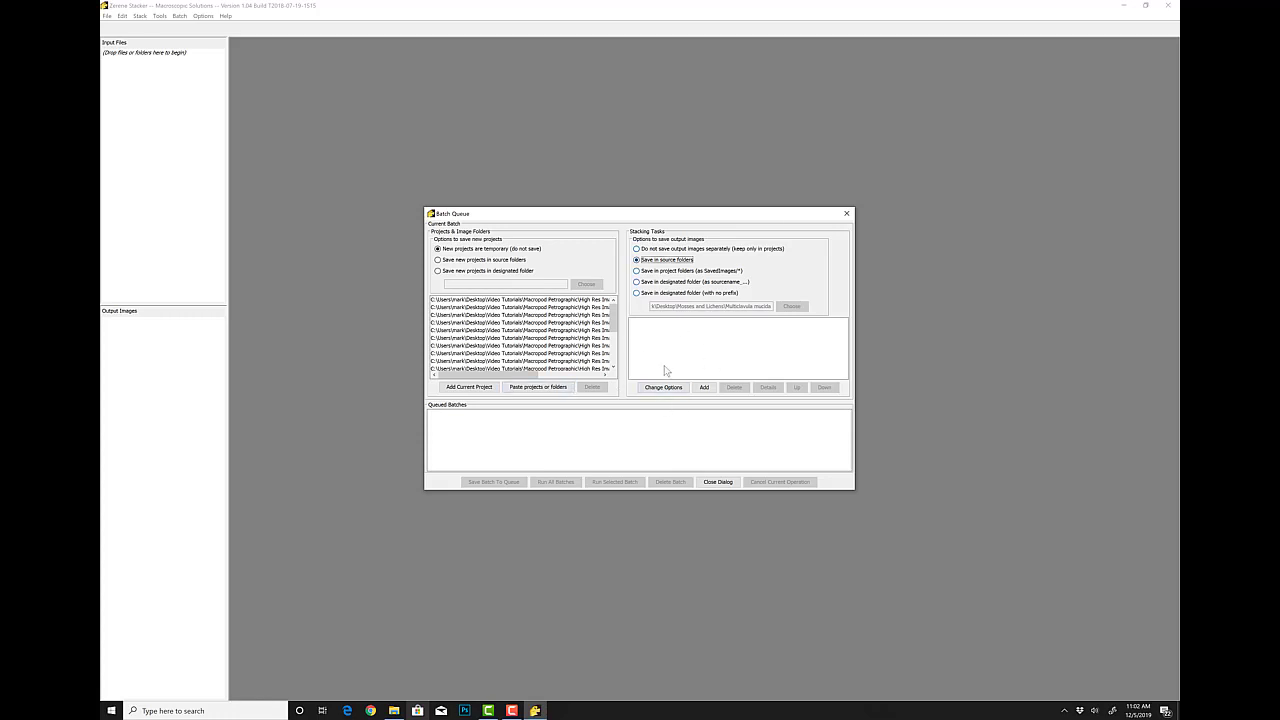
Review the alignment preferences and add the Align & Stack All (PMax) task to the current batch.
left_click(682, 389)
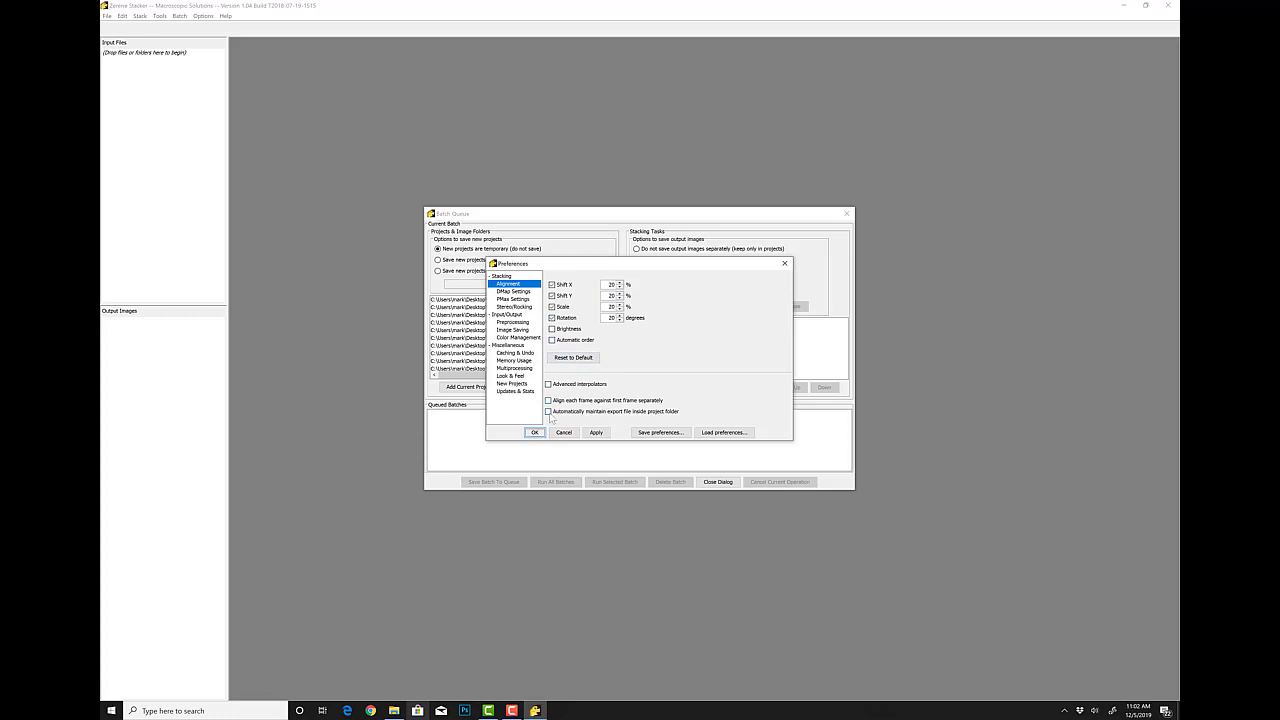
left_click(543, 436)
left_click(703, 388)
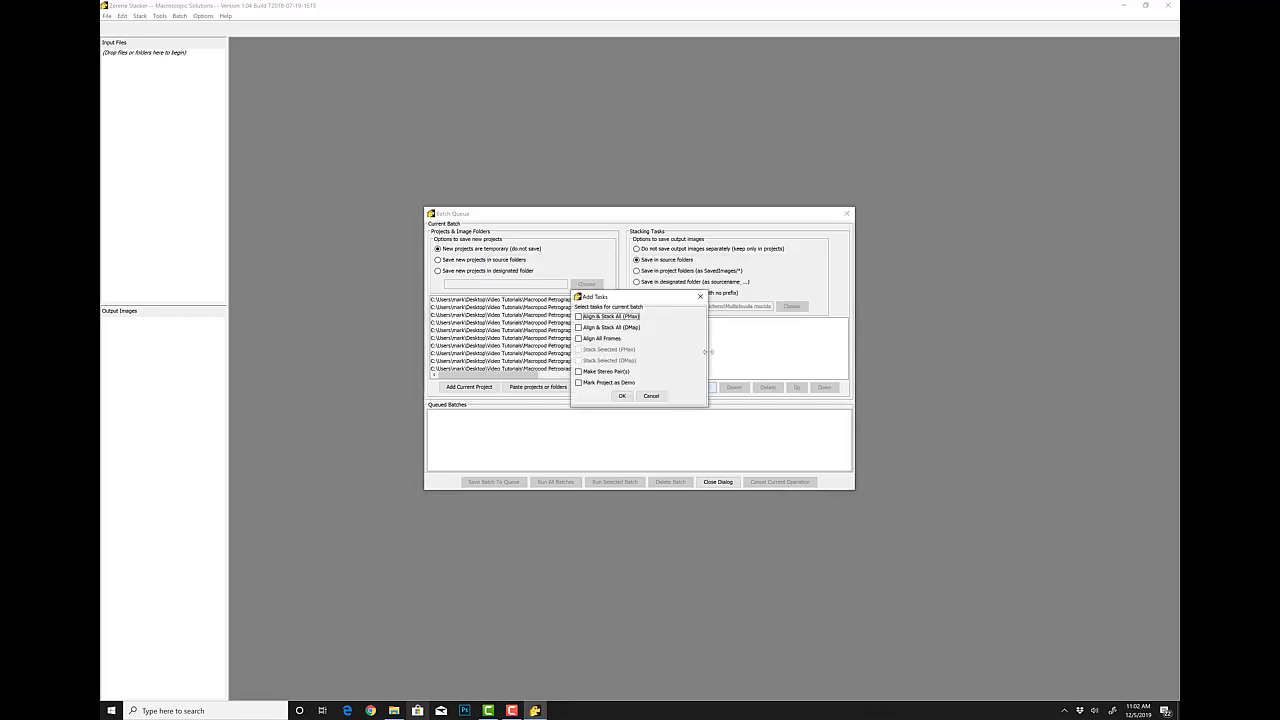
left_click(621, 397)
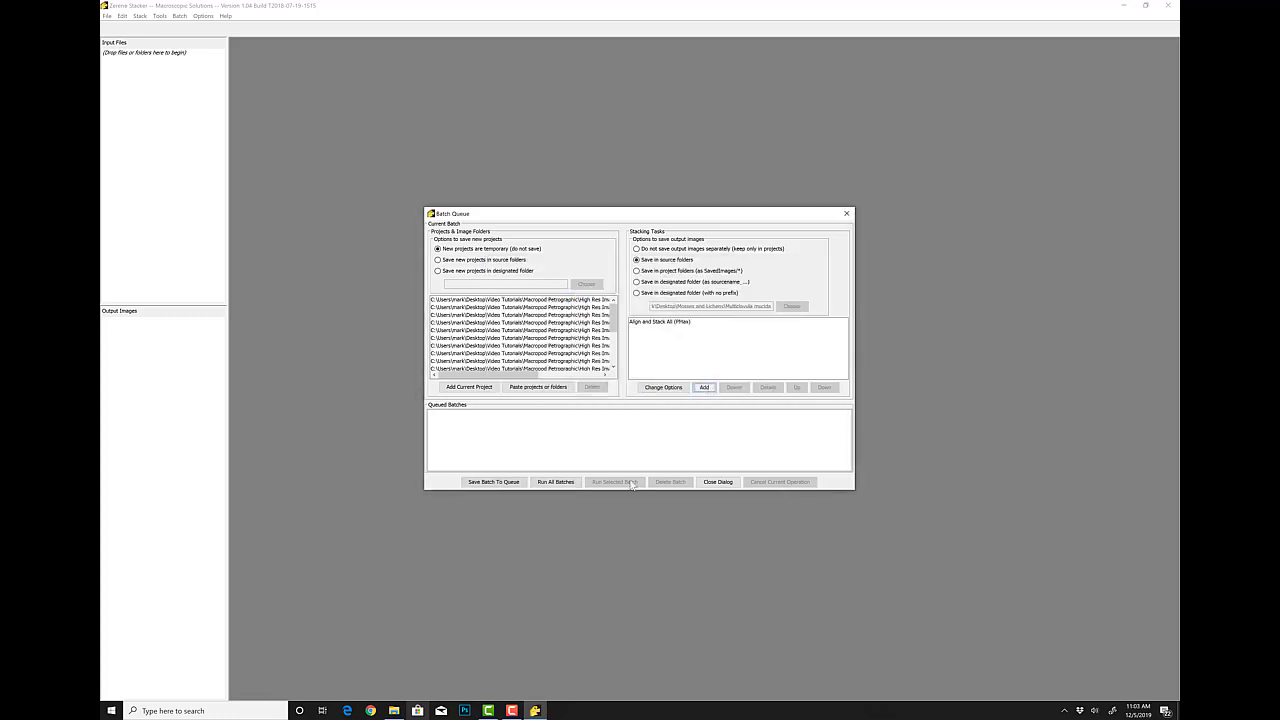
Save the batch to the queue, run all batches, and close the Batch Queue dialog.
left_click(510, 482)
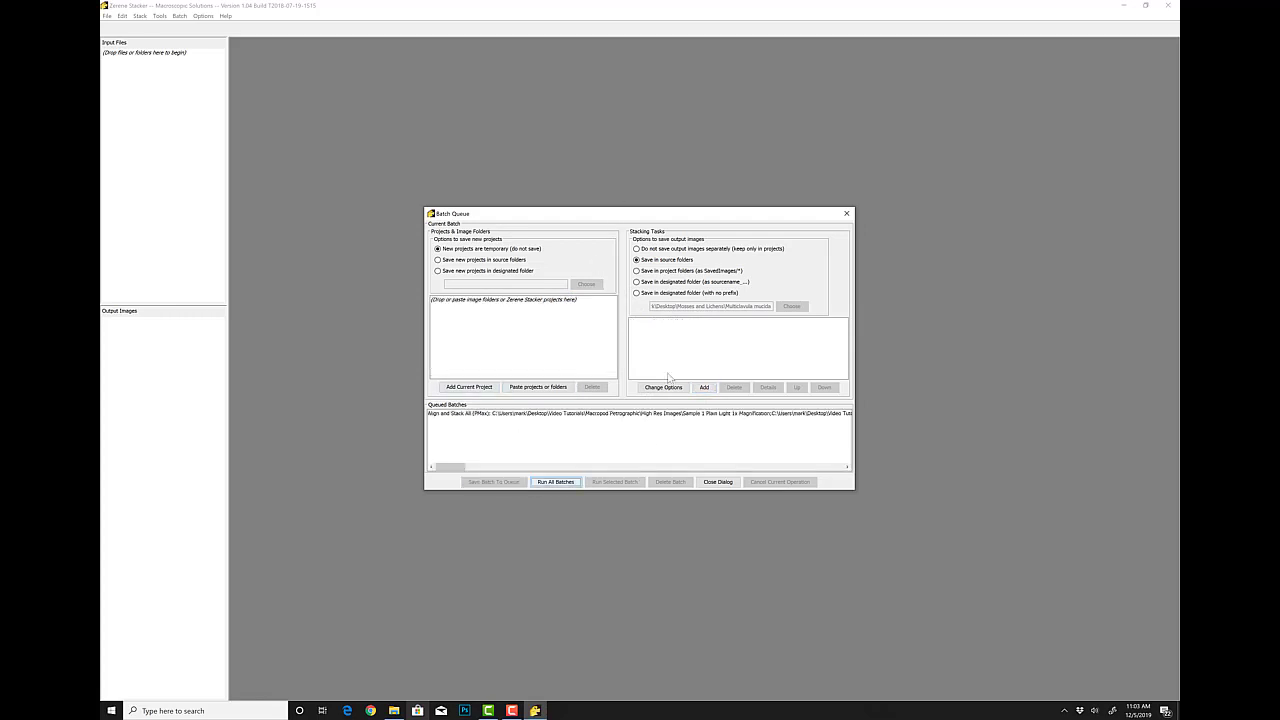
left_click(558, 483)
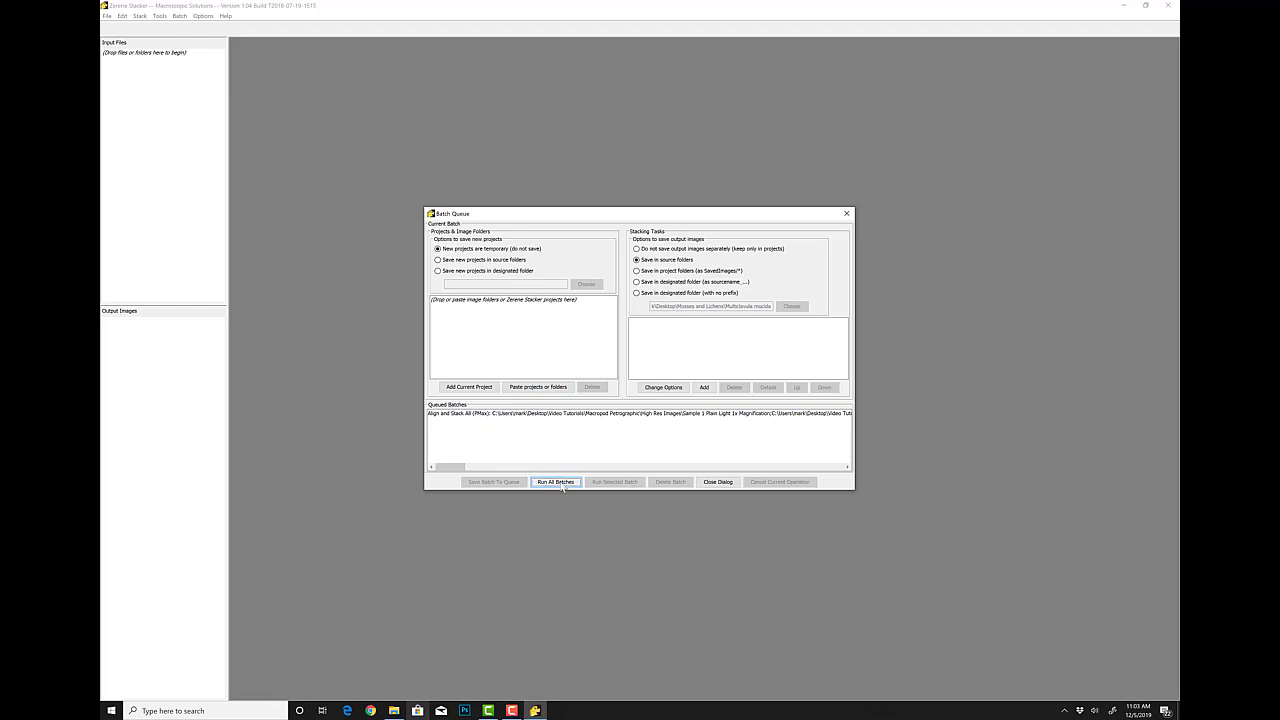
left_click(720, 484)
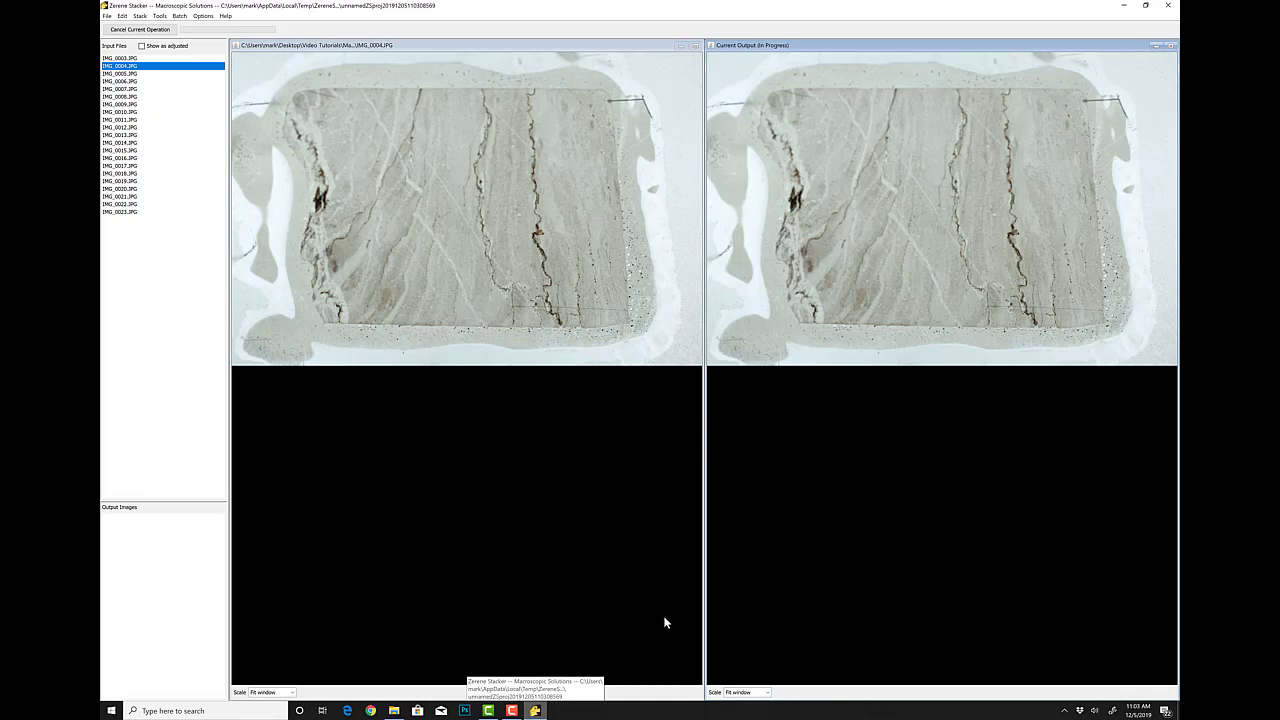
Examine the thin section's lower right area in the in-progress output at 100% and 200% scale.
left_click(766, 692)
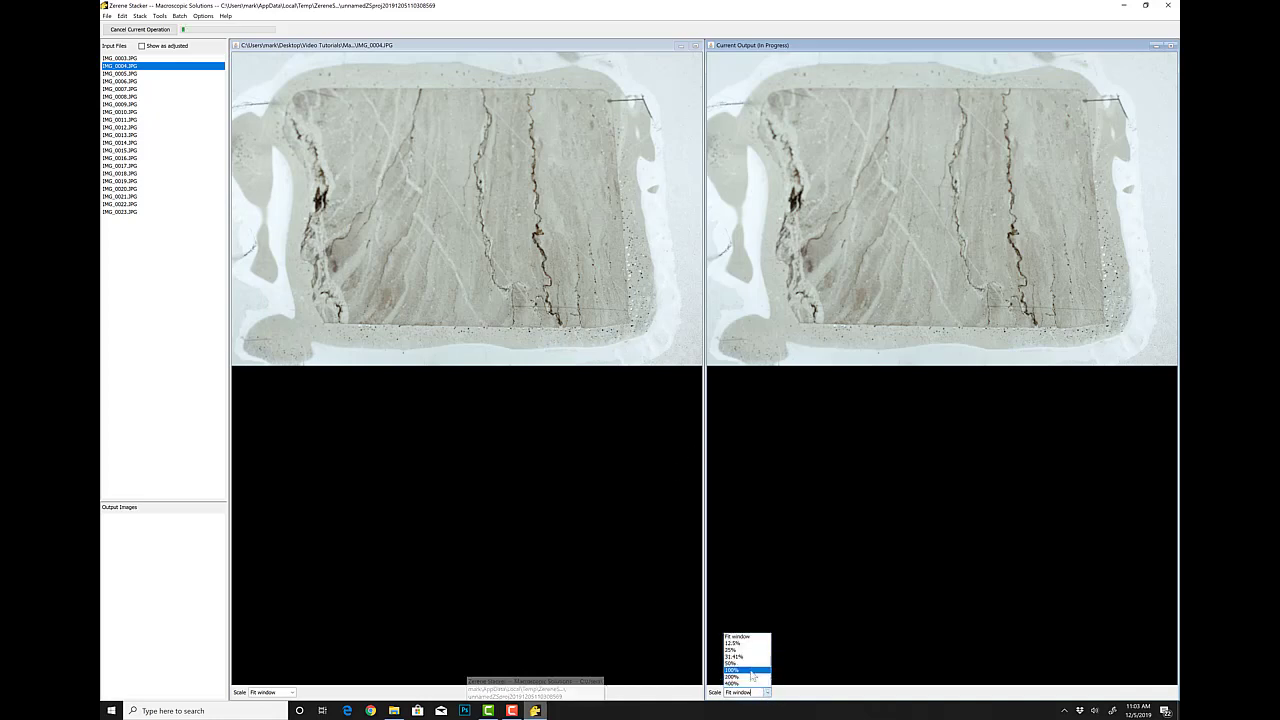
left_click(752, 675)
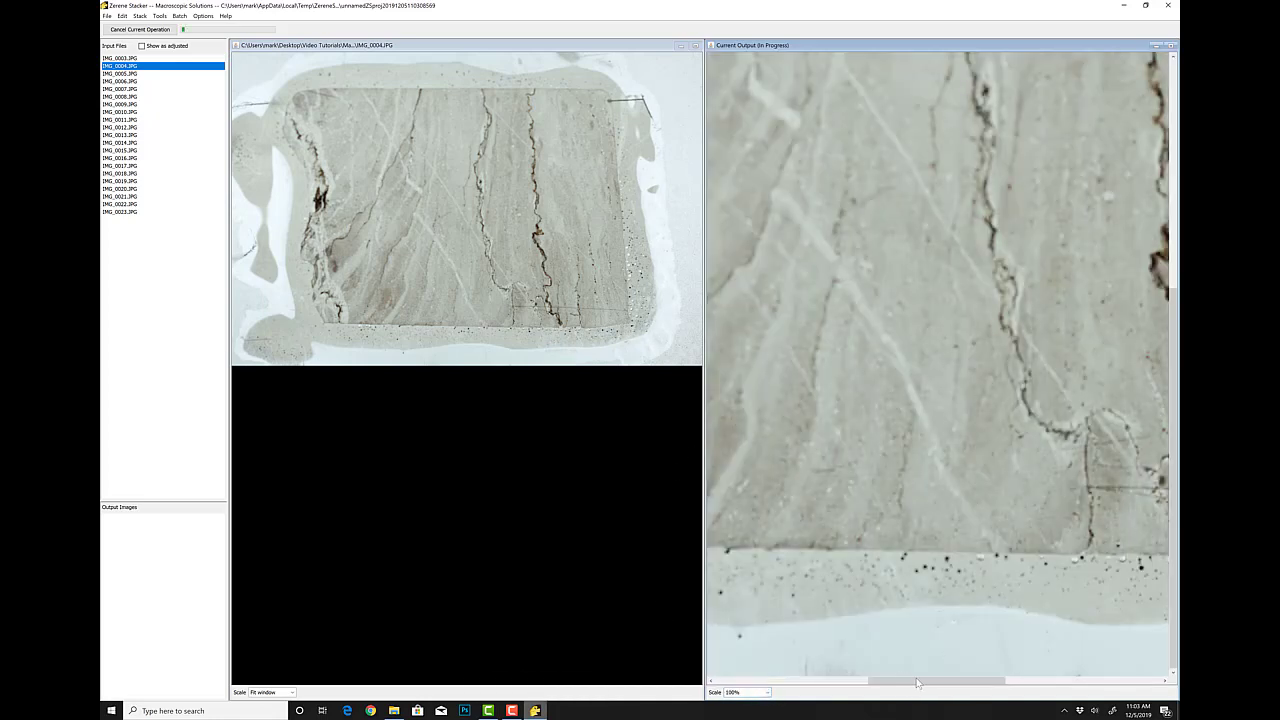
left_click_drag(917, 683, 1031, 678)
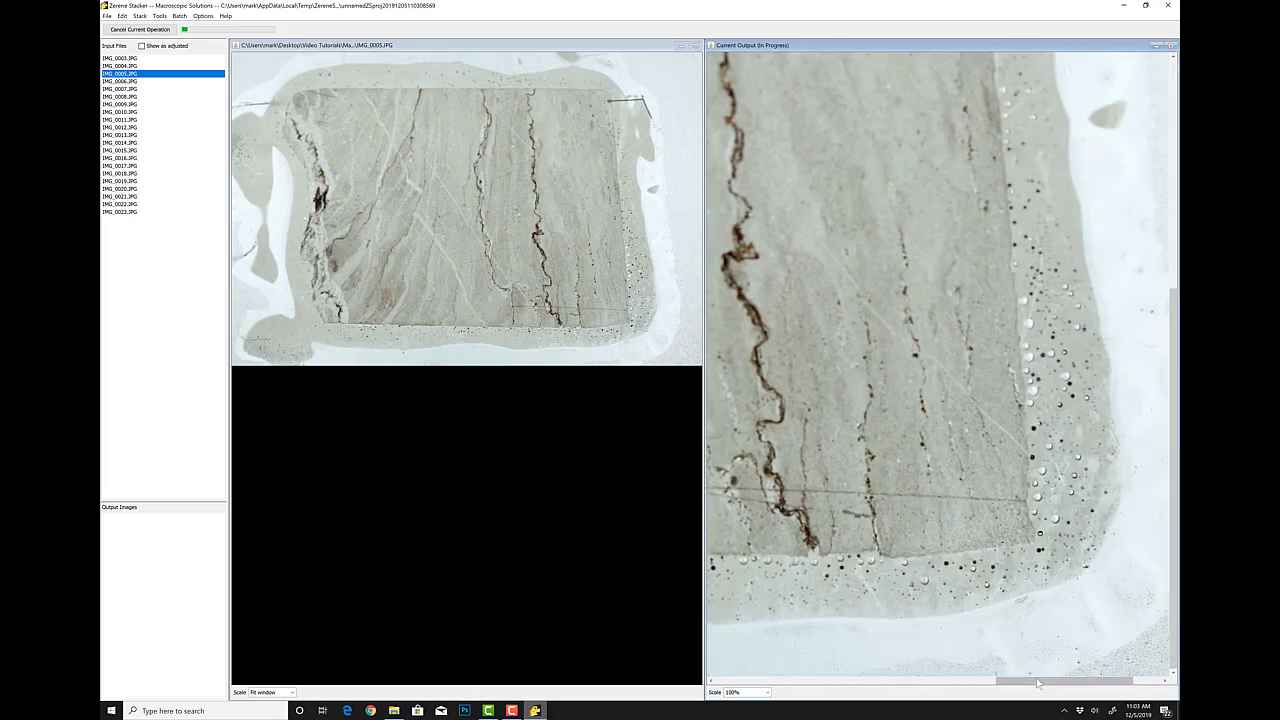
left_click_drag(1042, 682, 1035, 682)
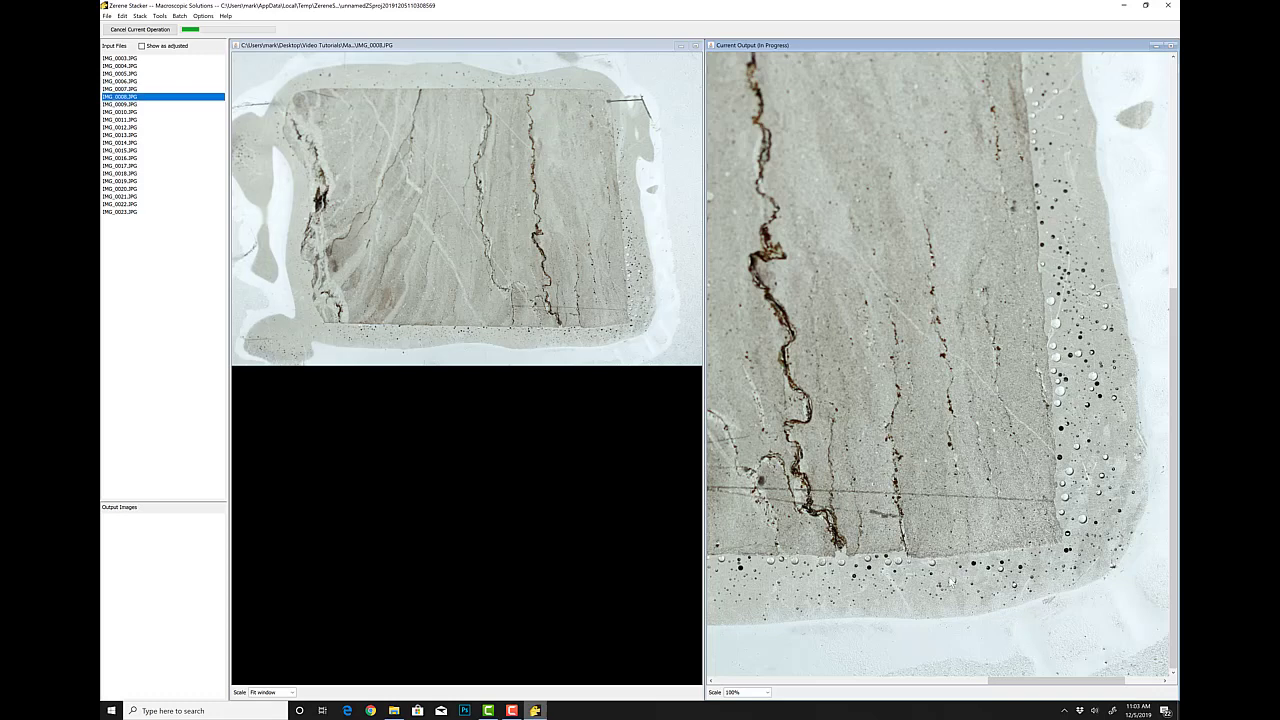
left_click(766, 692)
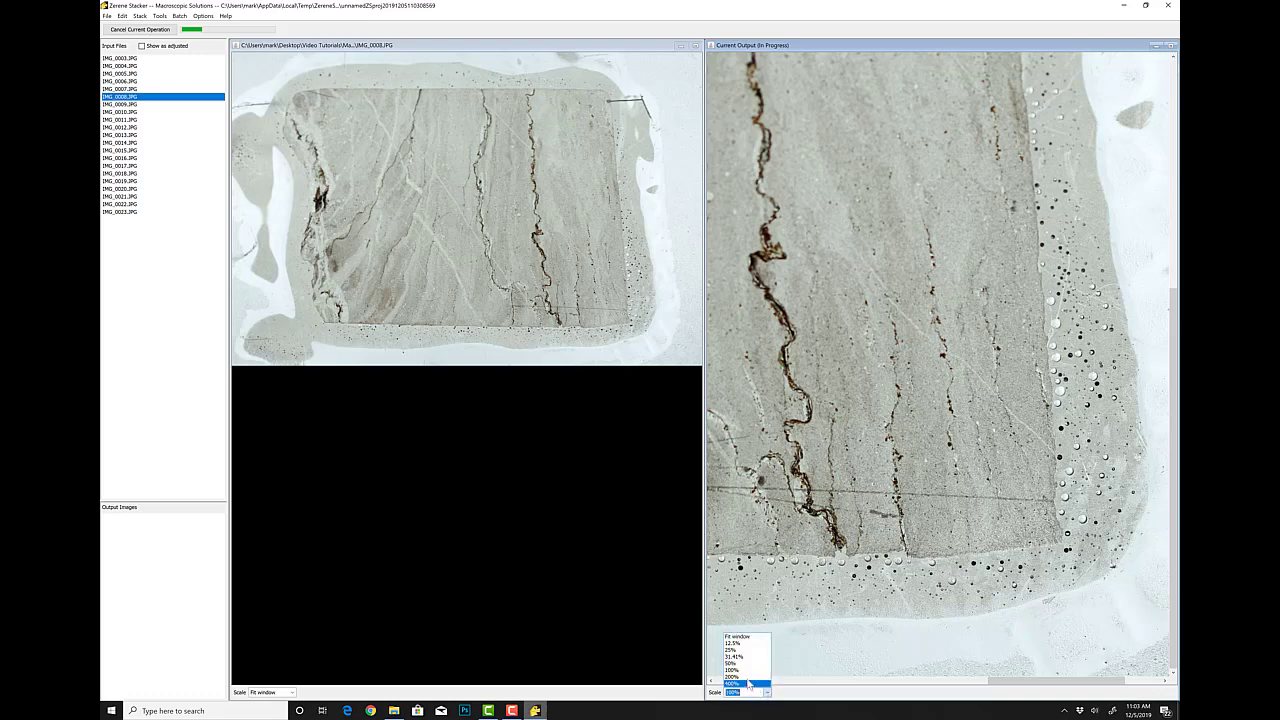
left_click(758, 680)
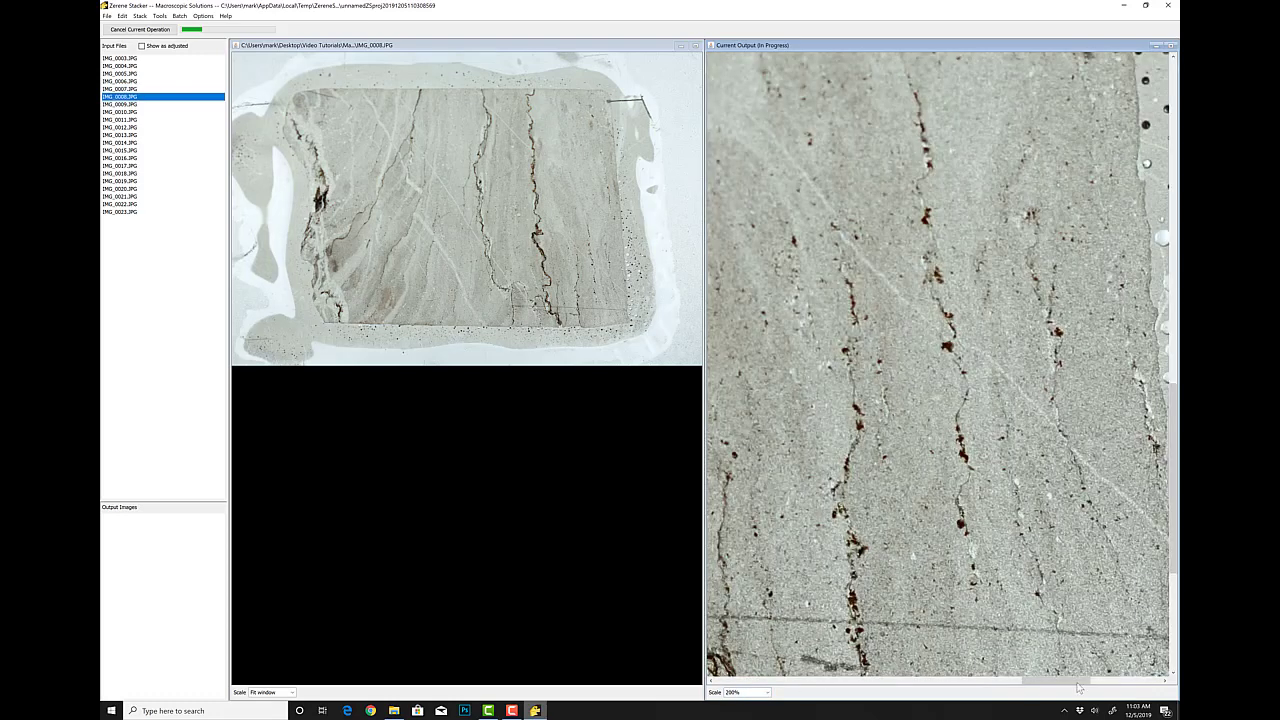
left_click_drag(1077, 681, 1101, 681)
scroll(1174, 446, "down", 5)
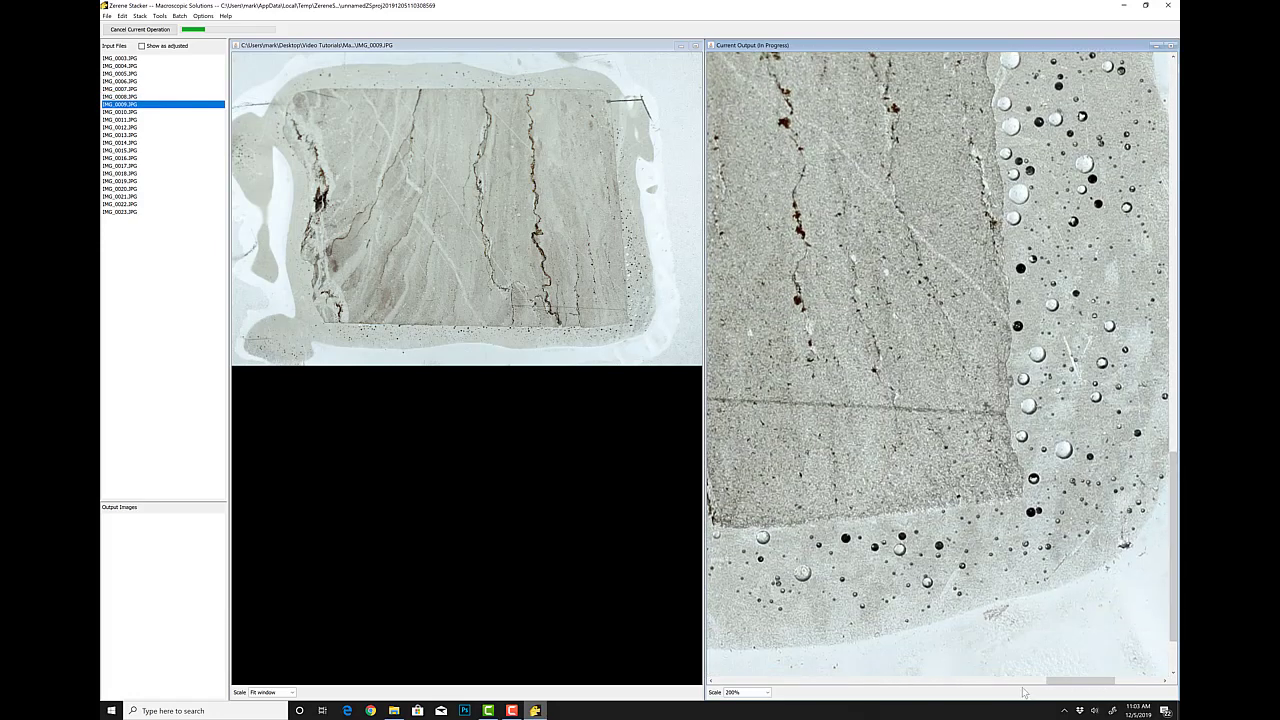
left_click_drag(1064, 684, 1043, 684)
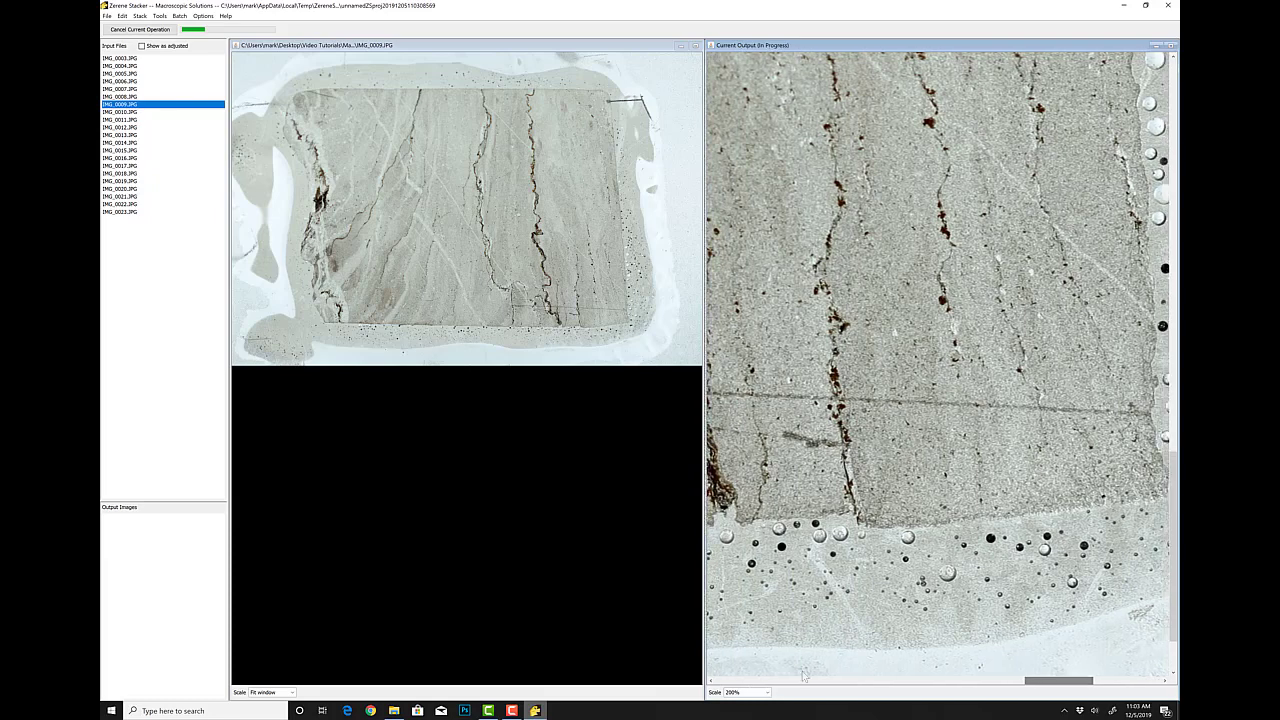
Set the output view scale to 100%, narrow the source image window, and widen the output window over the freed space.
left_click(766, 692)
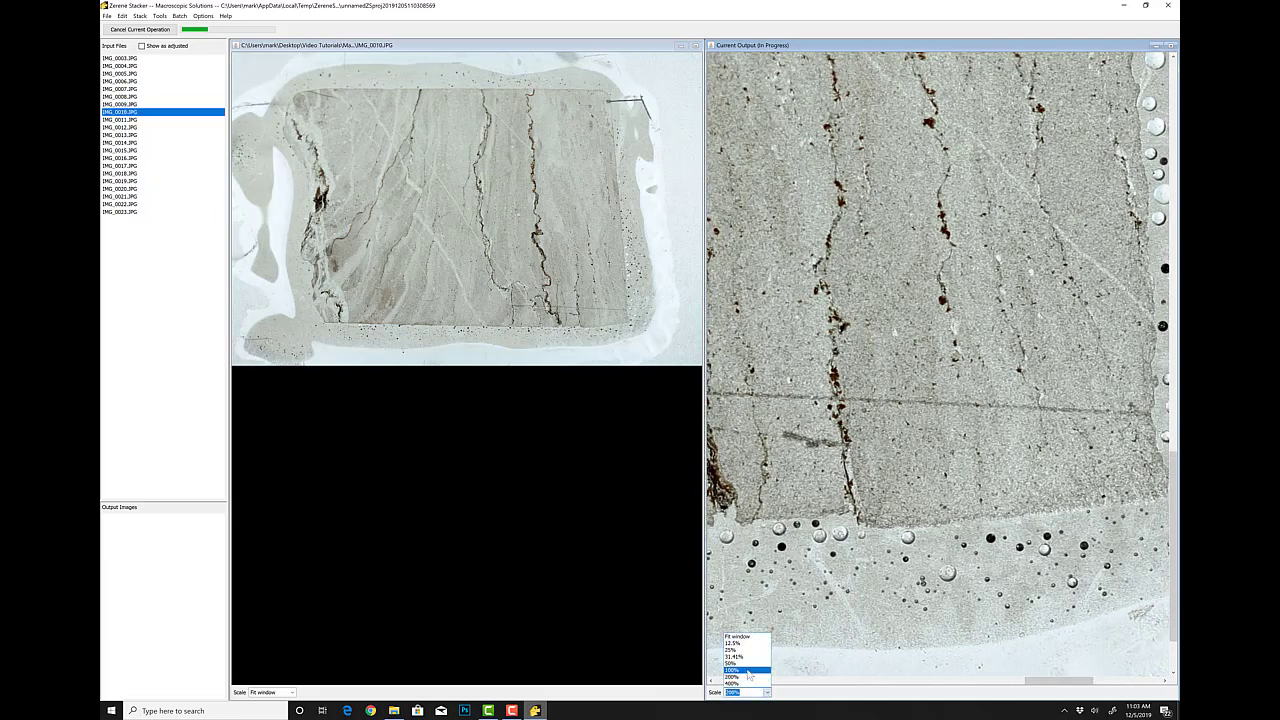
left_click(740, 676)
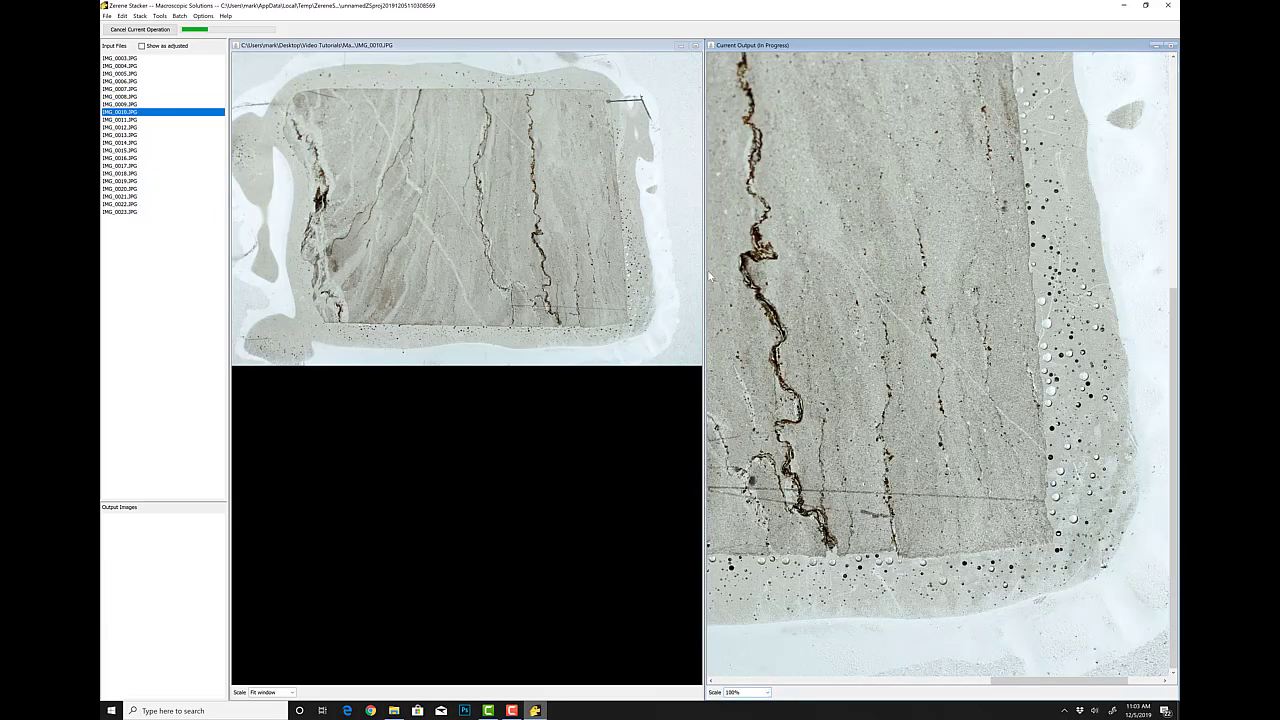
left_click_drag(704, 280, 307, 296)
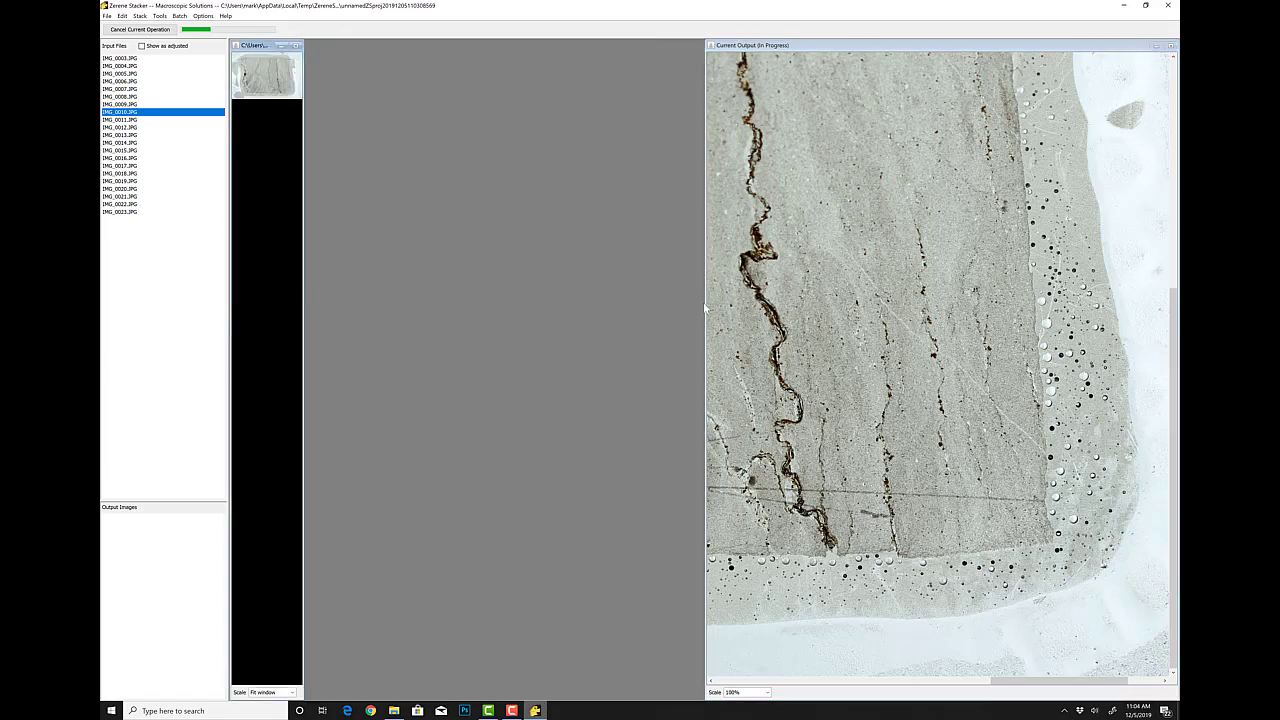
left_click_drag(704, 307, 305, 300)
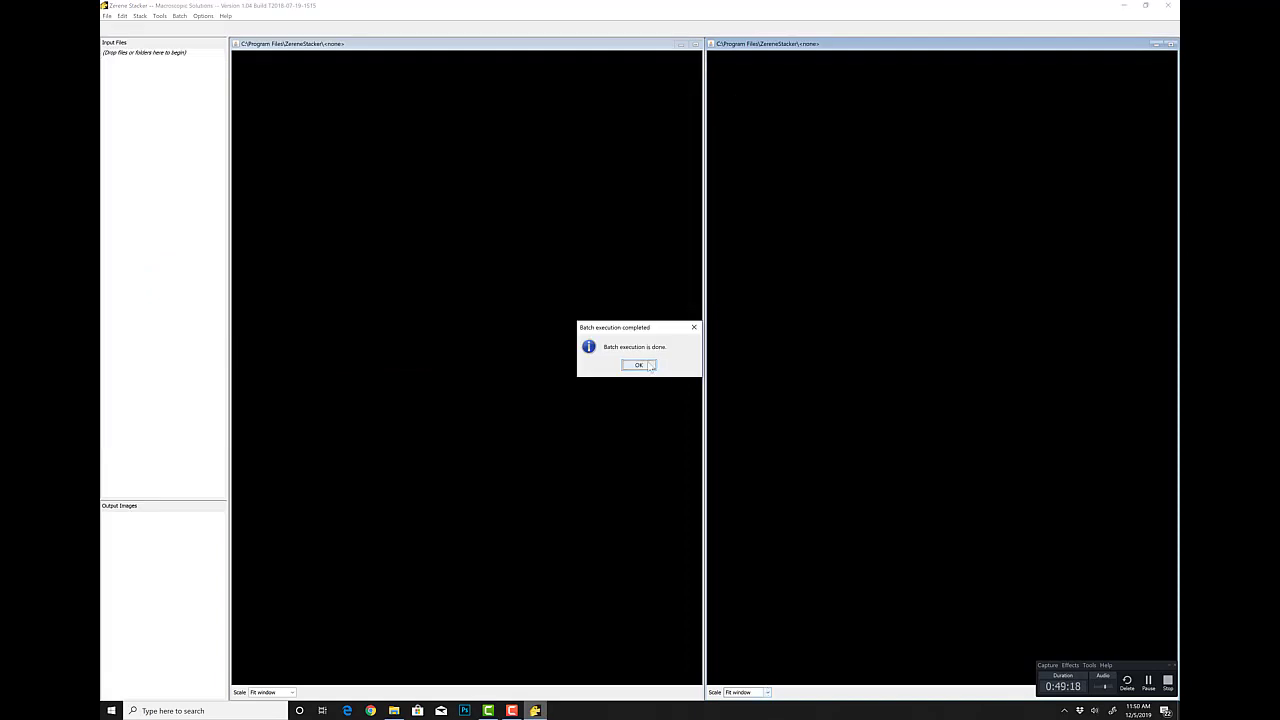
Dismiss the batch completion message and open the Sample 1 Plain Light 1x Magnification folder in File Explorer.
left_click(648, 366)
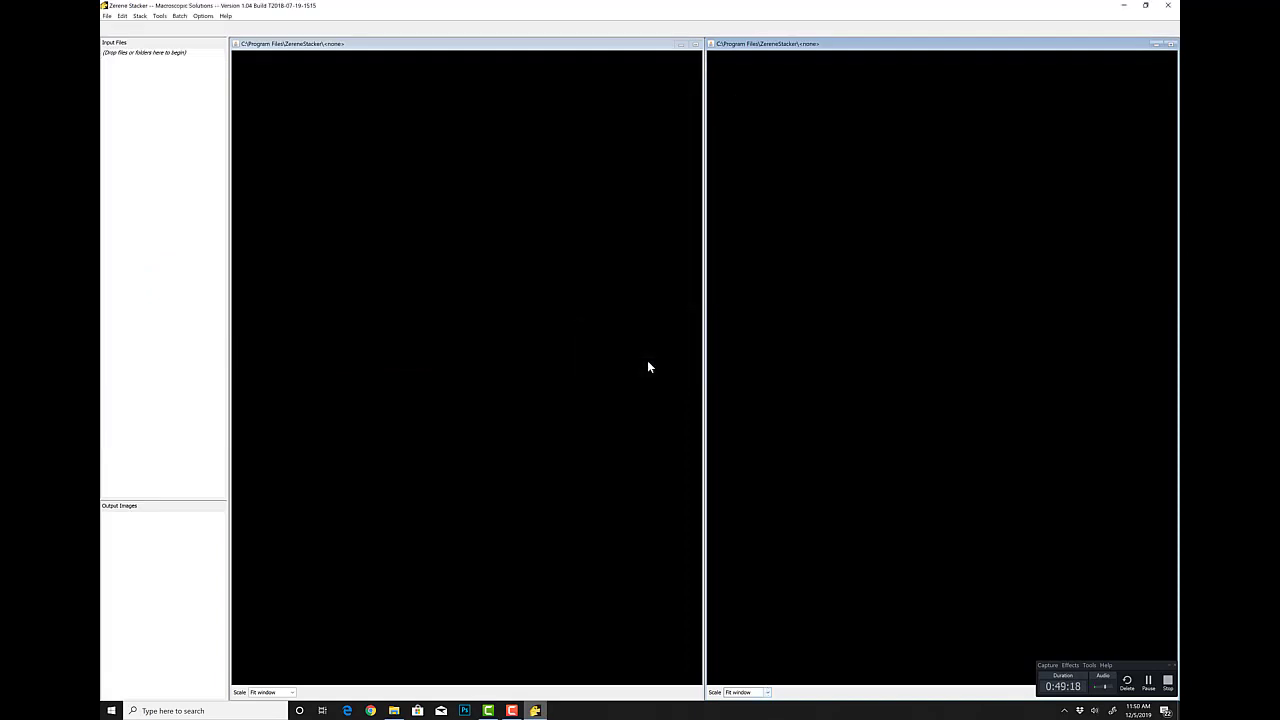
left_click(394, 710)
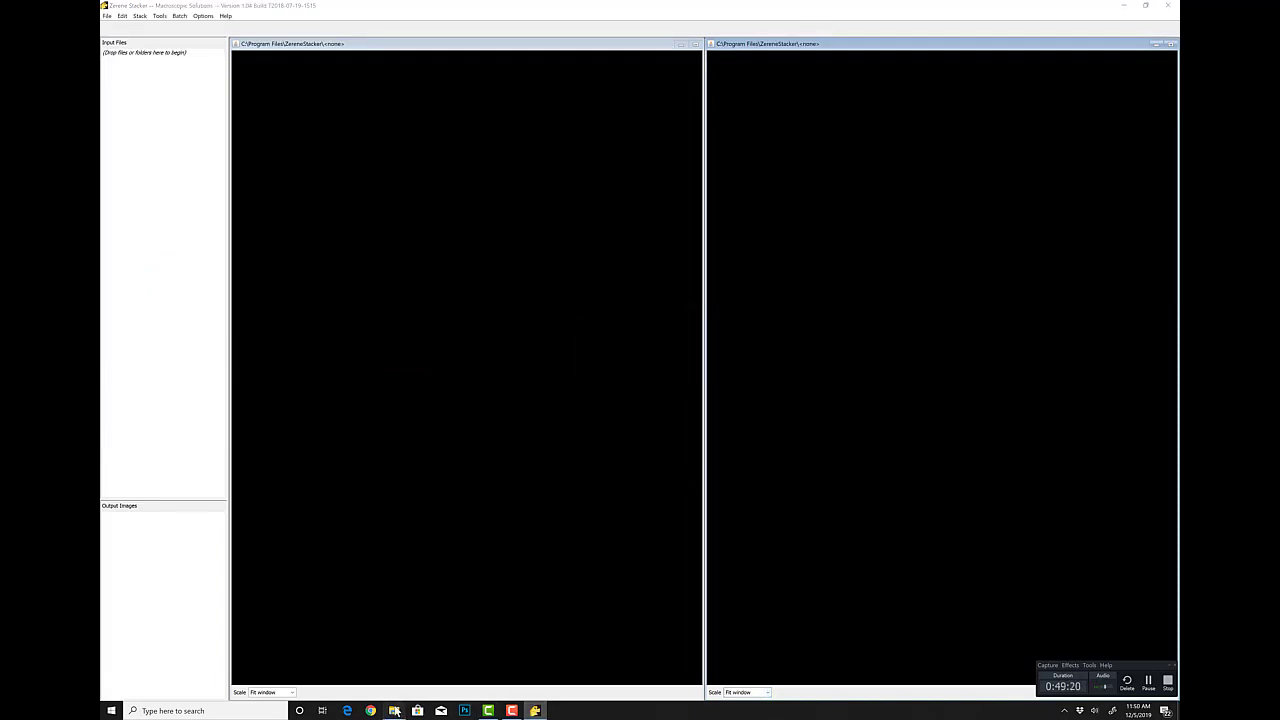
left_click(817, 477)
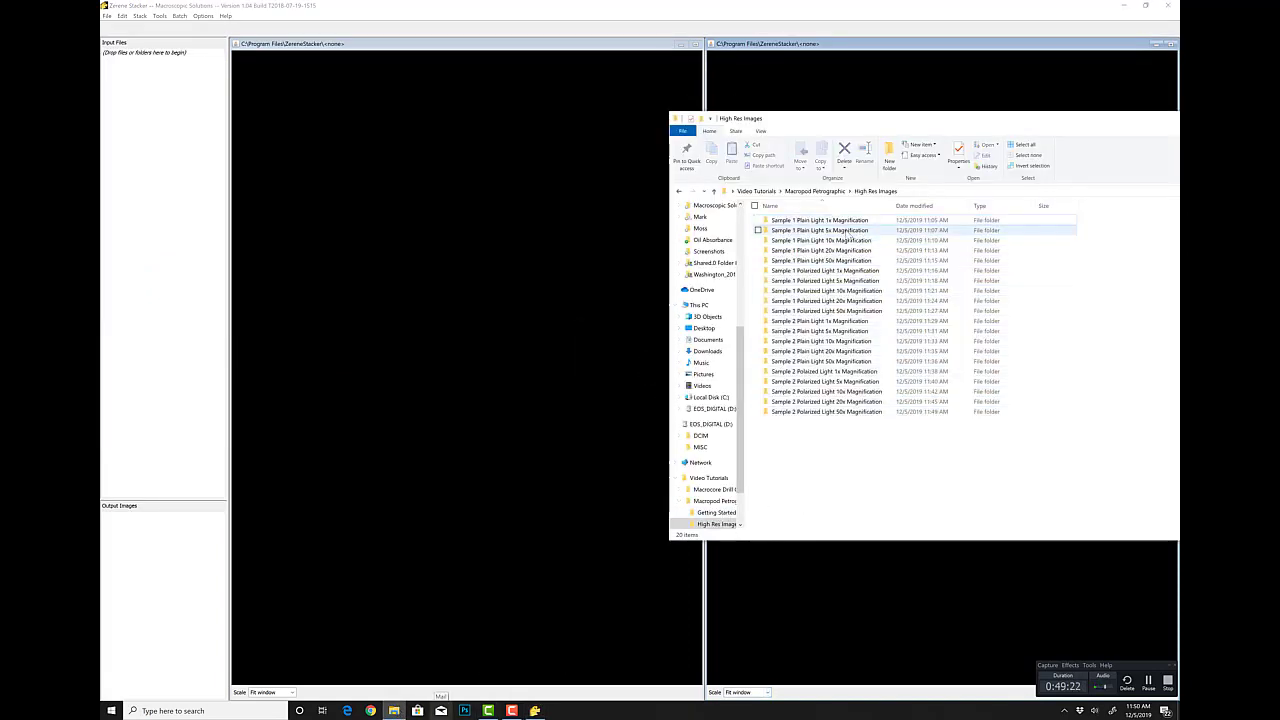
left_click(850, 221)
double_click(850, 222)
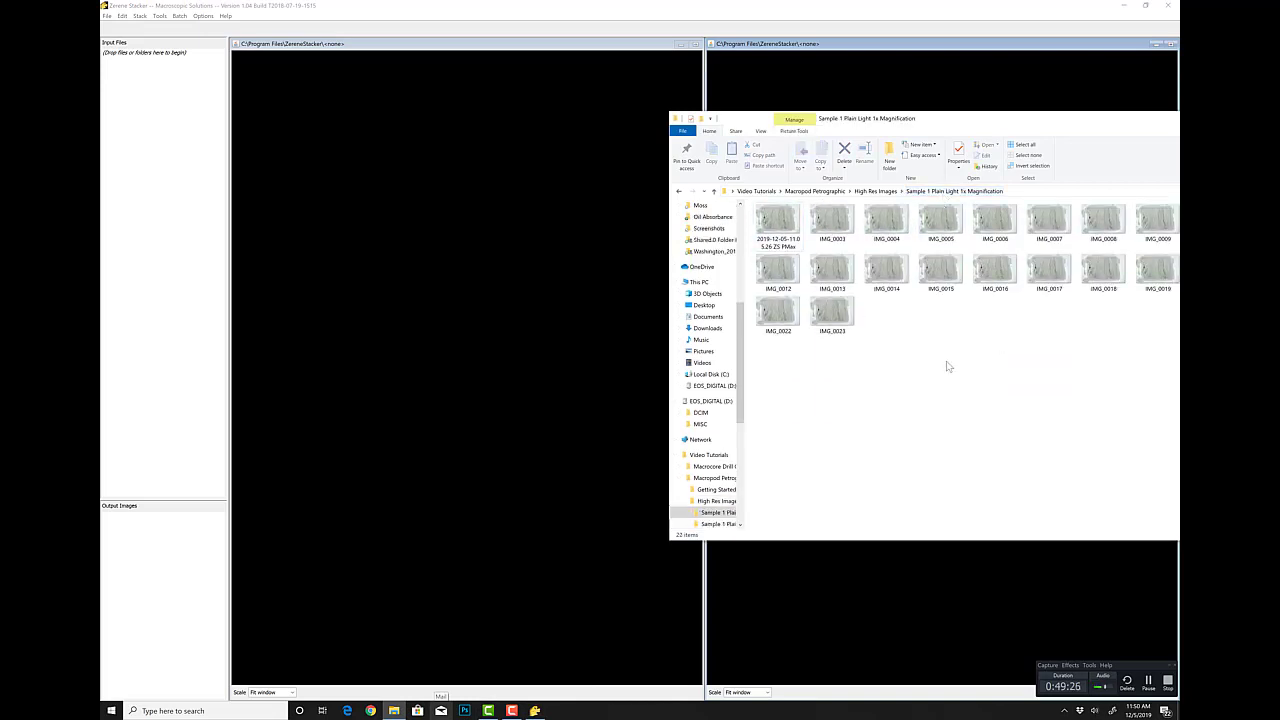
Copy the folder's name from its path and rename the stacked PMax image as Sample 1 Plain Light 1x Magnification.
left_click_drag(941, 120, 912, 118)
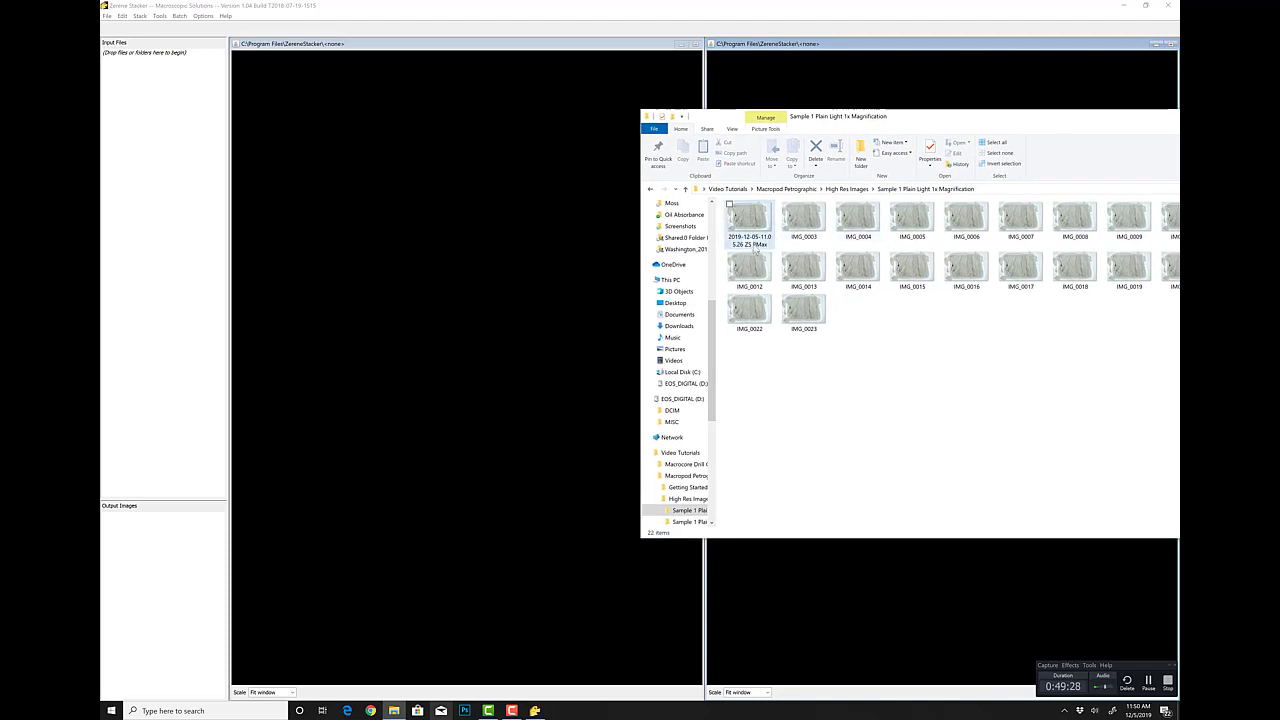
right_click(937, 189)
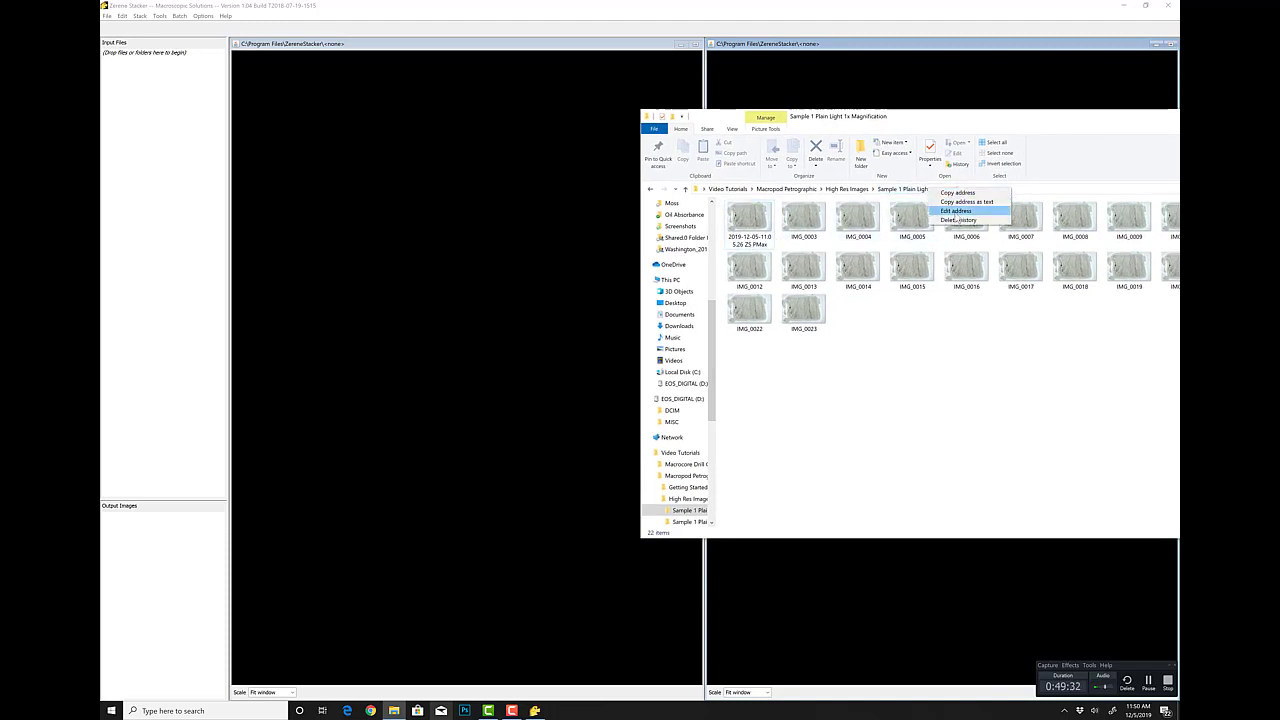
left_click(956, 211)
left_click(930, 190)
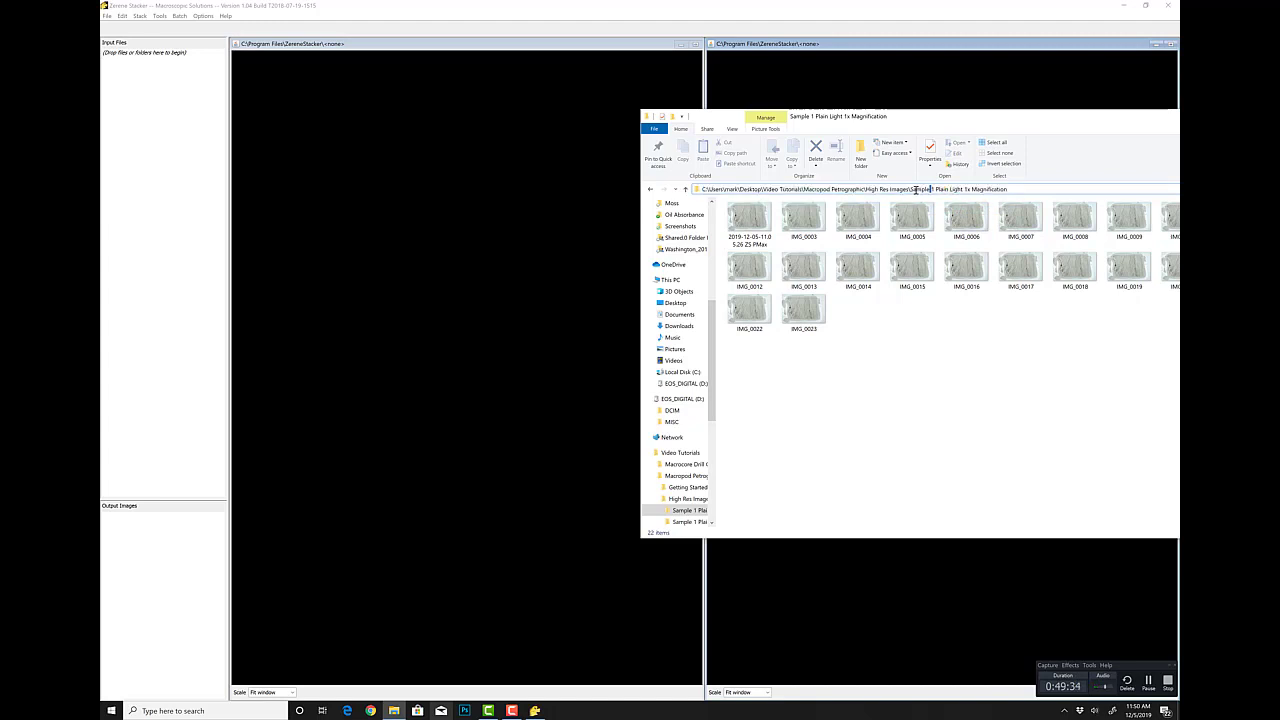
left_click_drag(951, 190, 1018, 190)
key("ctrl+c")
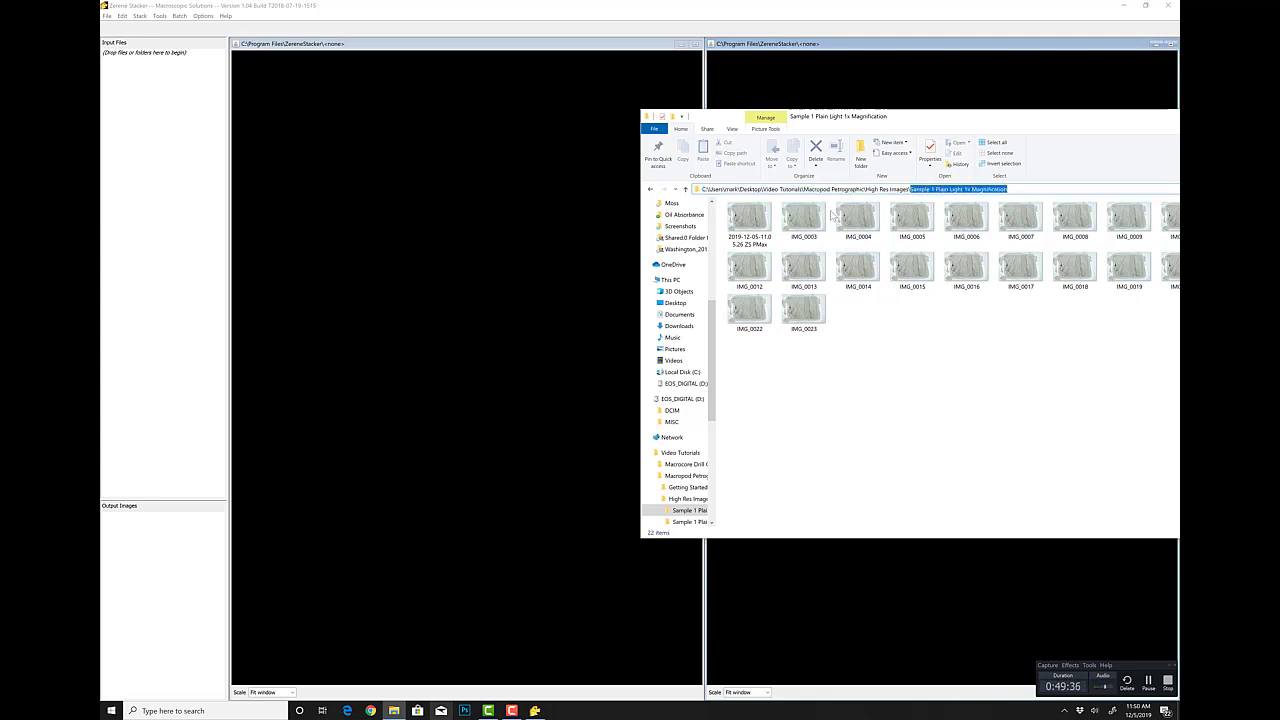
left_click(752, 240)
left_click(757, 246)
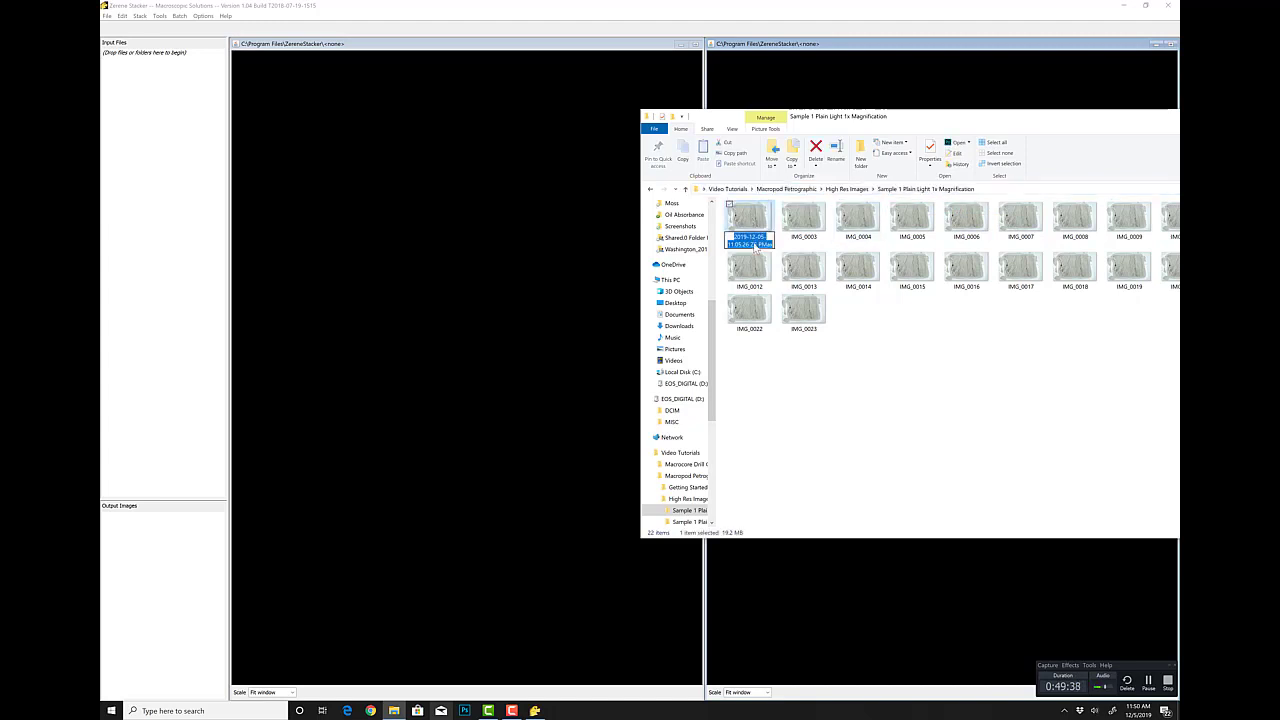
key("ctrl+v")
key("Return")
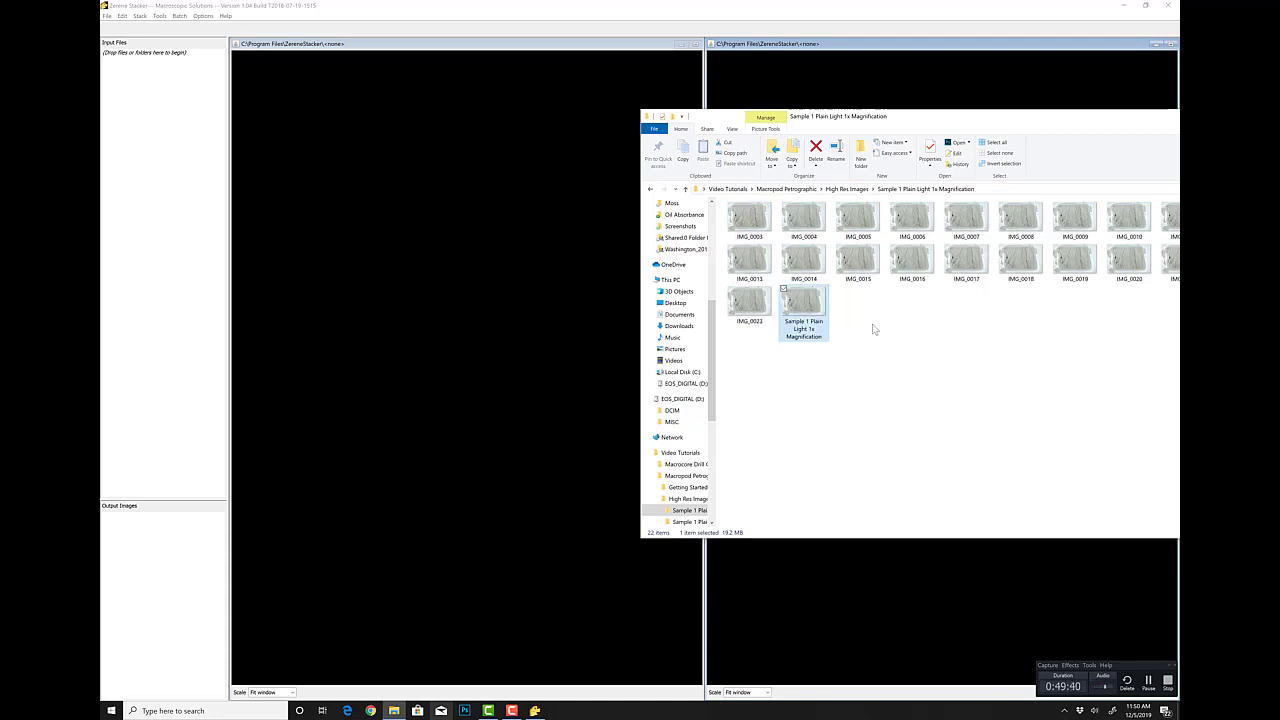
Permanently delete source images IMG_0003 to IMG_0023, move the stacked image up to the High Res Images folder, and open that folder.
left_click(884, 344)
left_click(753, 226)
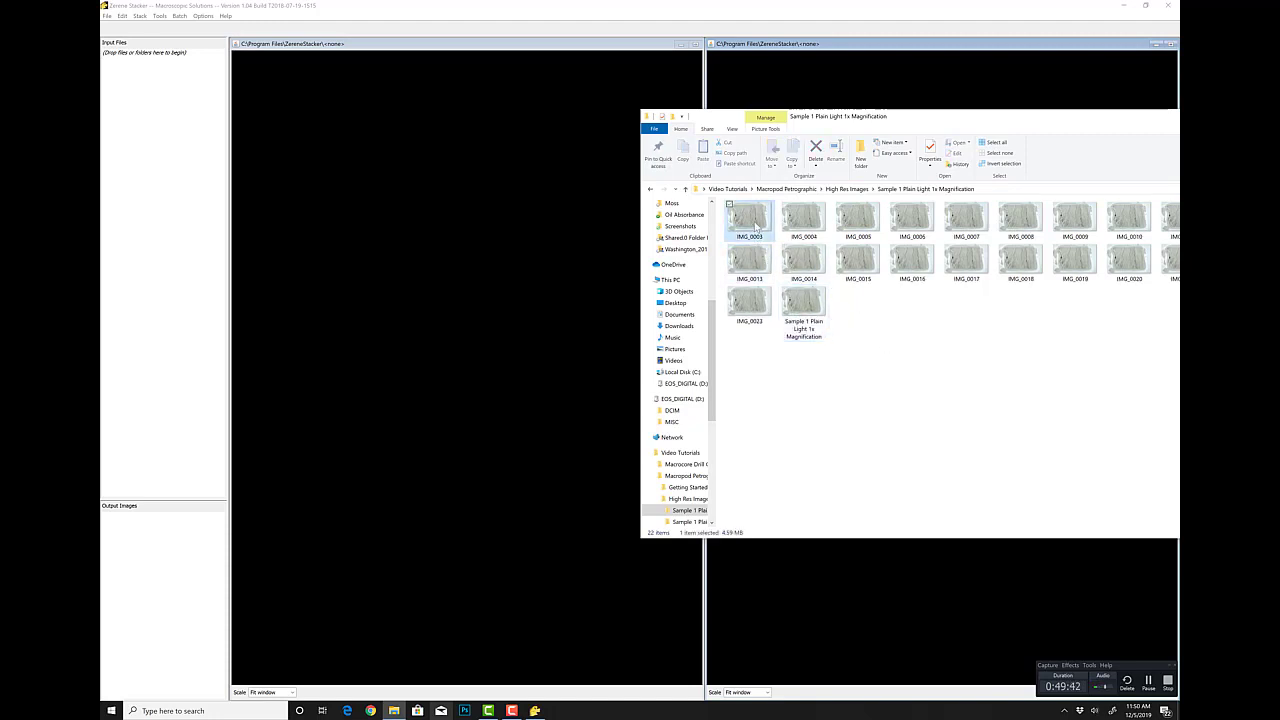
left_click(760, 302, "shift")
key("Delete")
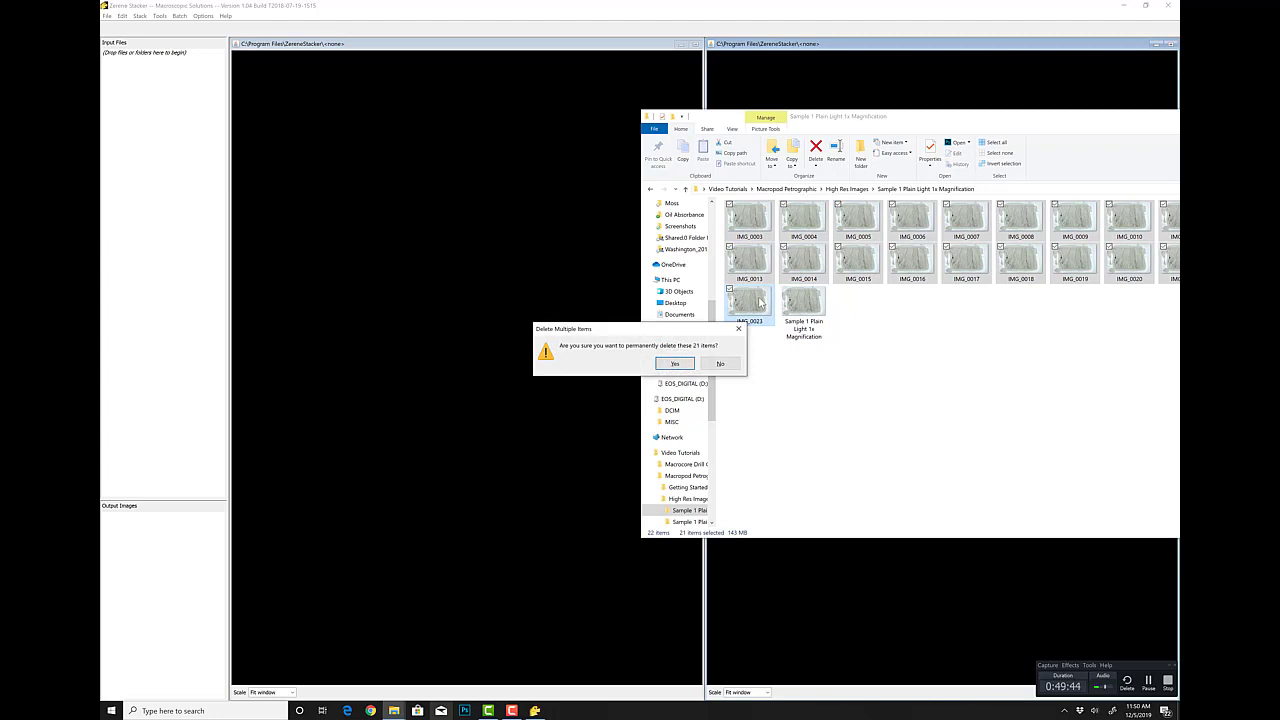
key("Escape")
left_click_drag(750, 225, 852, 191)
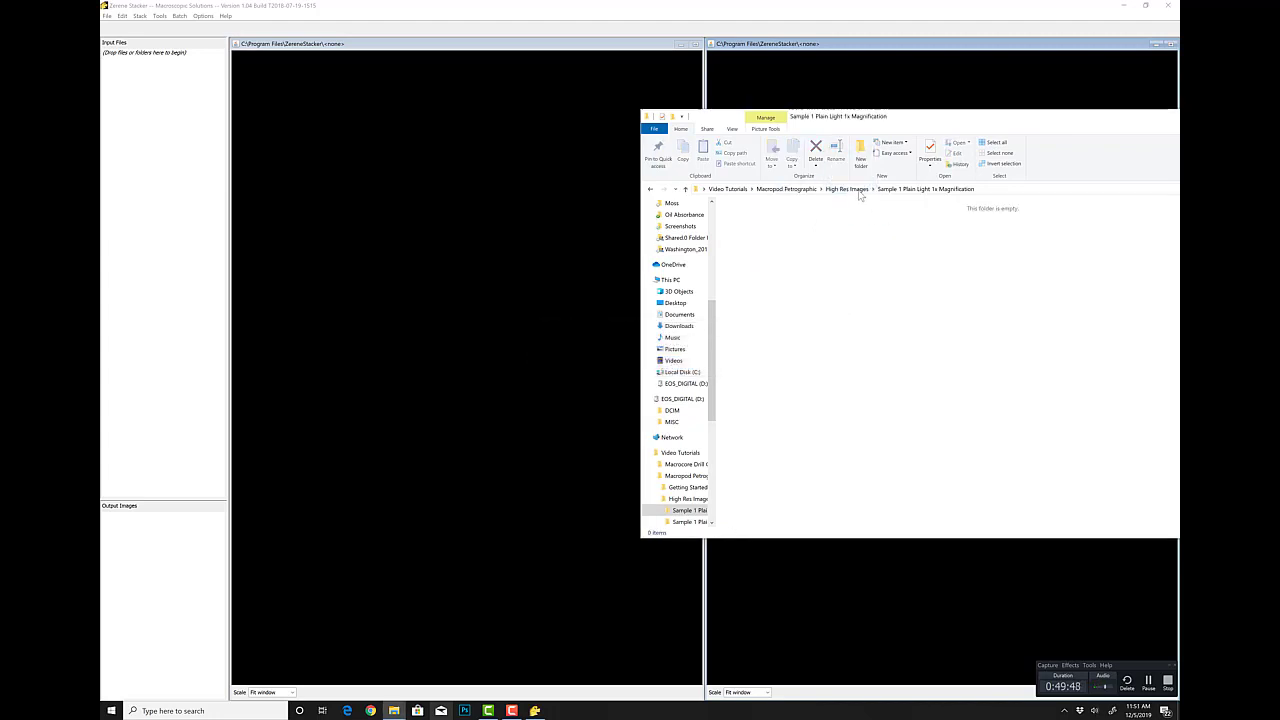
left_click(857, 192)
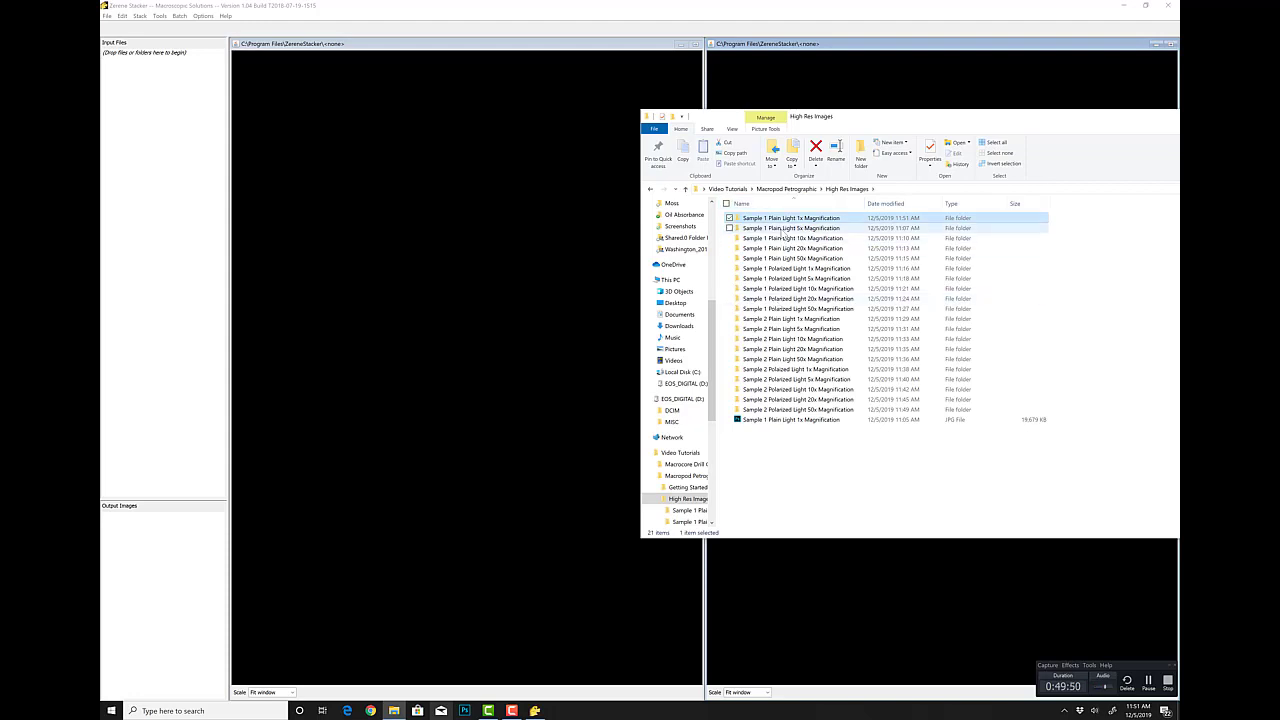
Move the stacked PMax image from the Sample 1 Plain Light 5x Magnification folder to High Res Images and rename it after its source folder.
double_click(785, 229)
left_click_drag(756, 238, 846, 193)
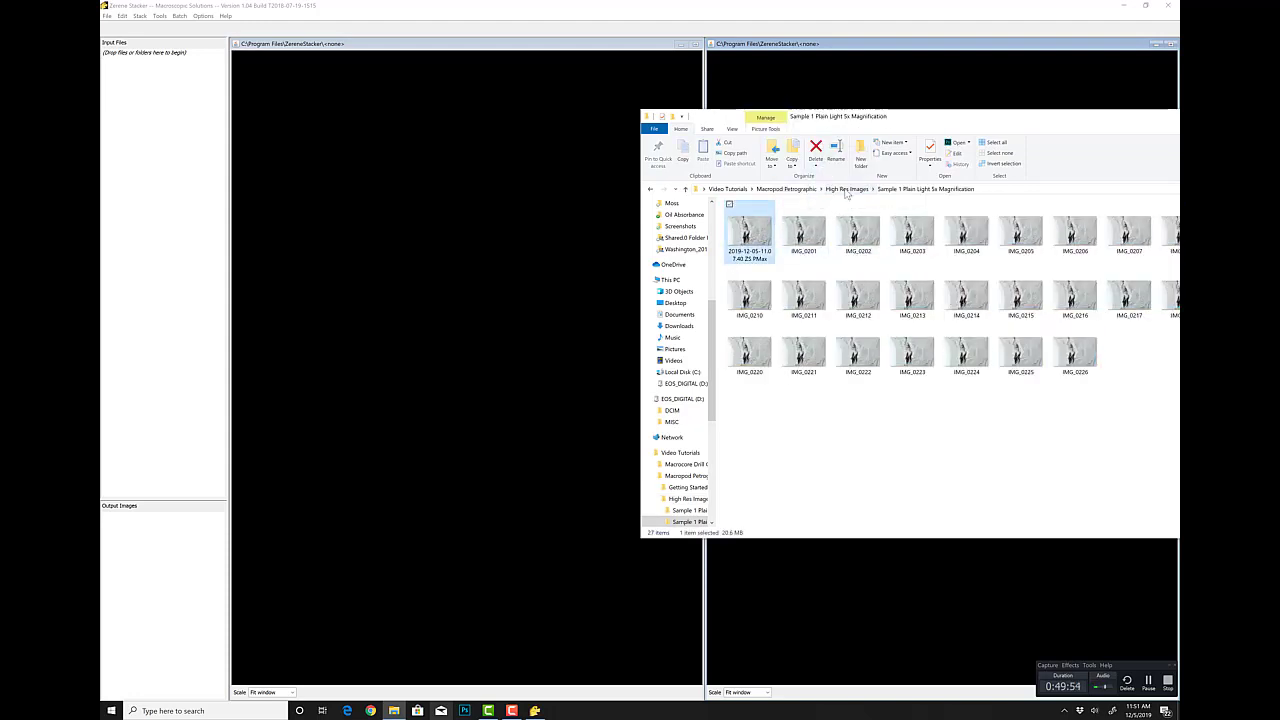
left_click(846, 189)
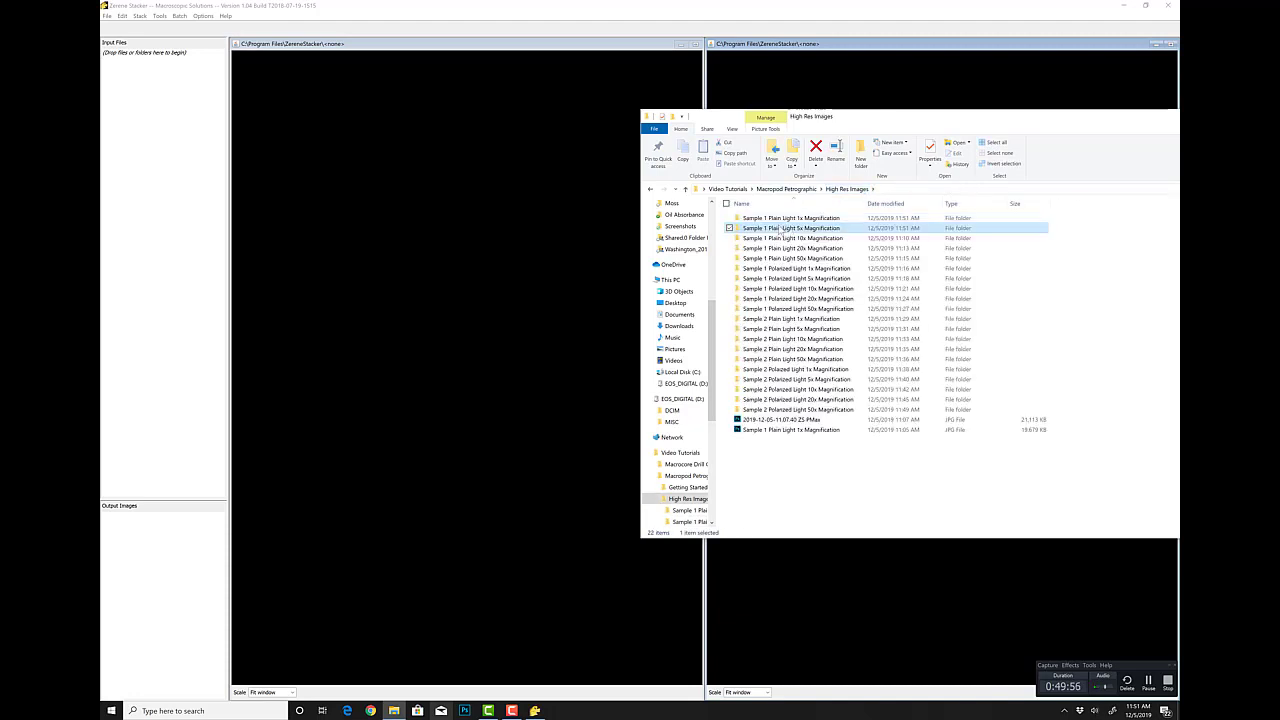
left_click(789, 229)
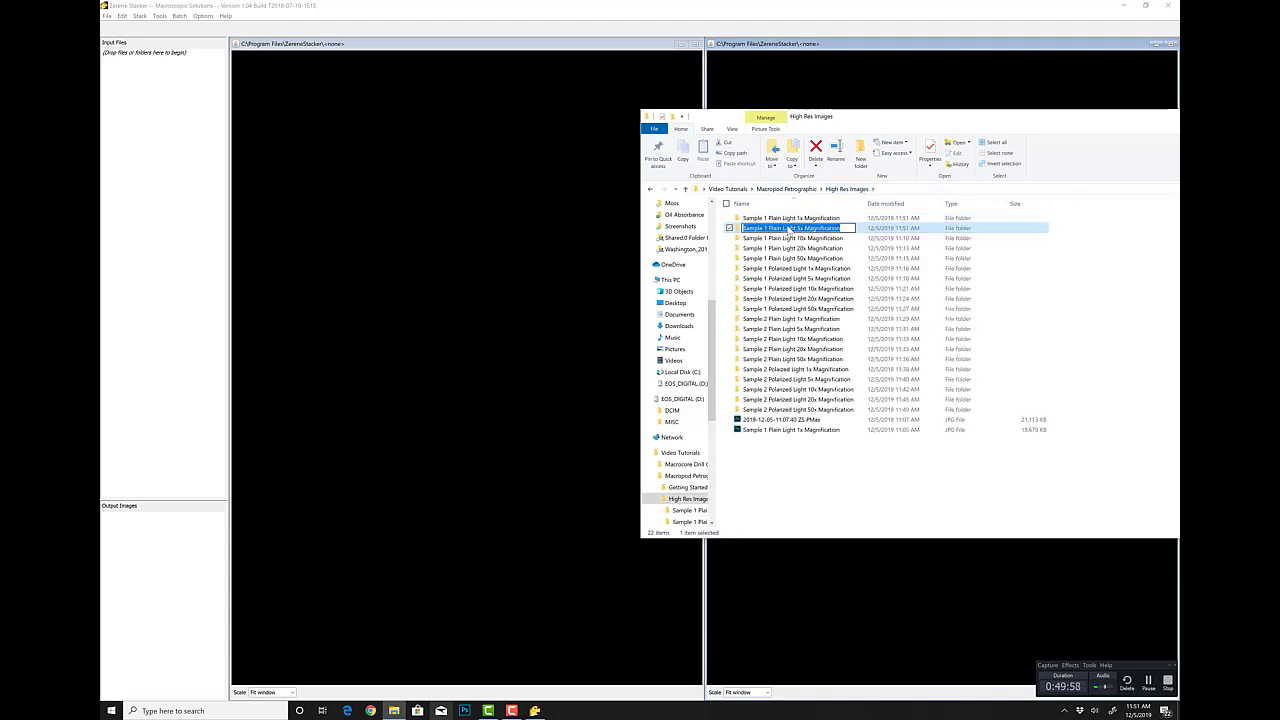
left_click(804, 421)
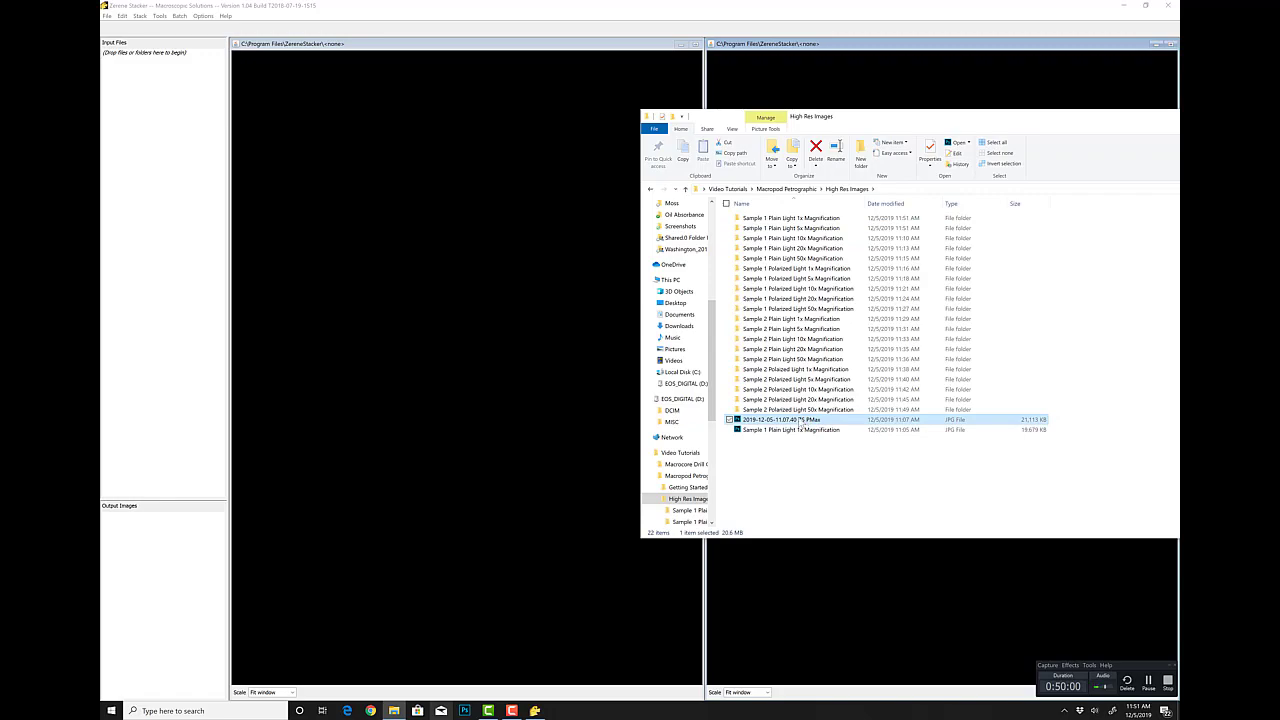
left_click(801, 421)
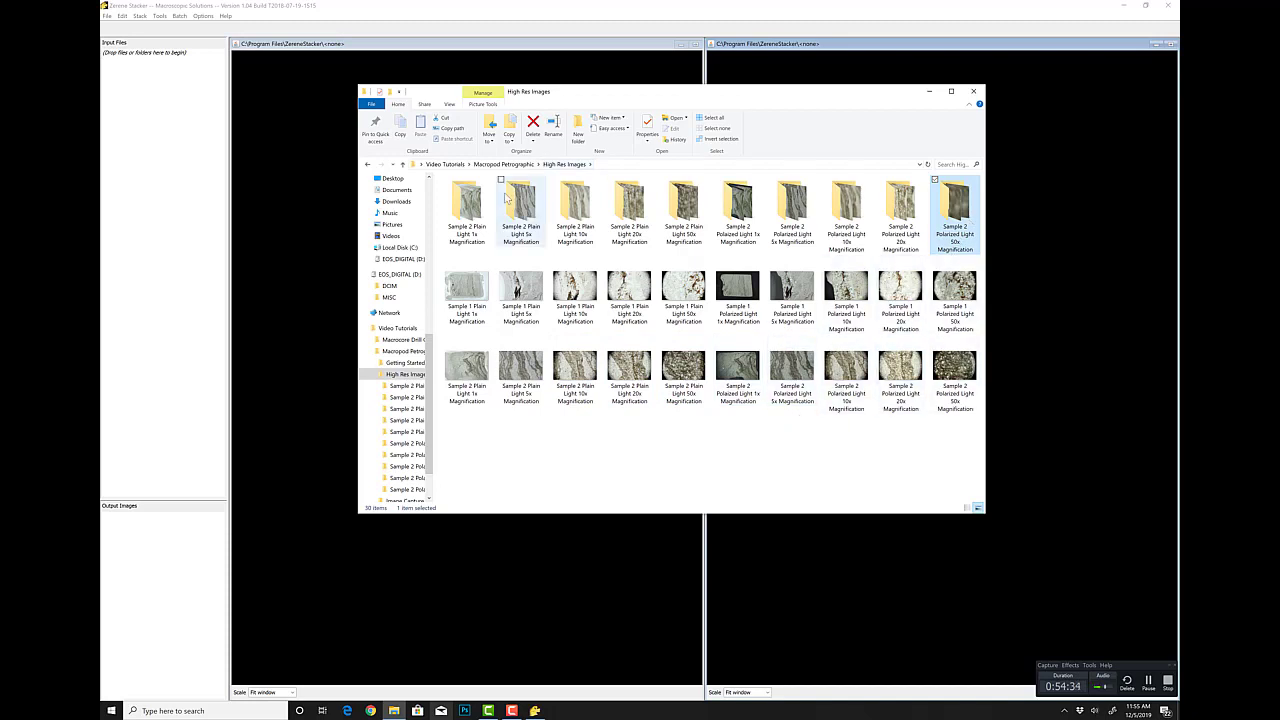
Delete the ten Sample 2 image folders from High Res Images and close Zerene Stacker.
left_click(474, 200, "shift")
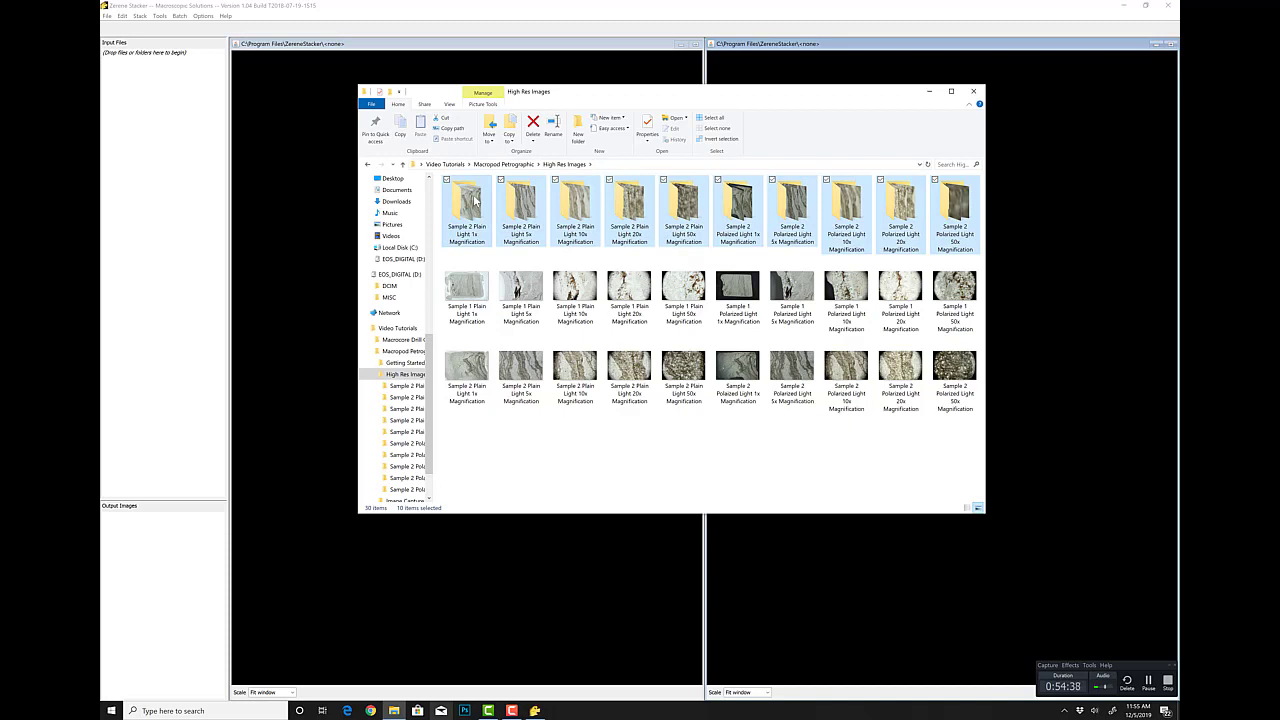
key("Delete")
key("Escape")
left_click(973, 91)
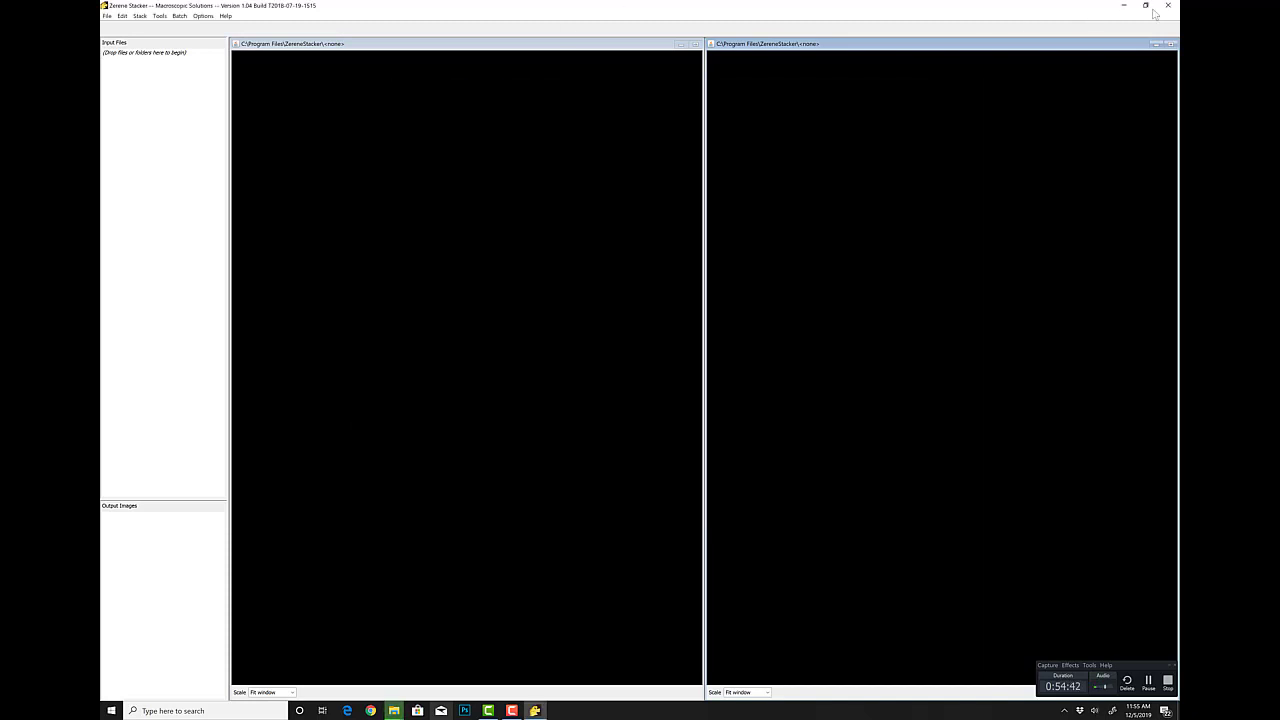
left_click(1176, 6)
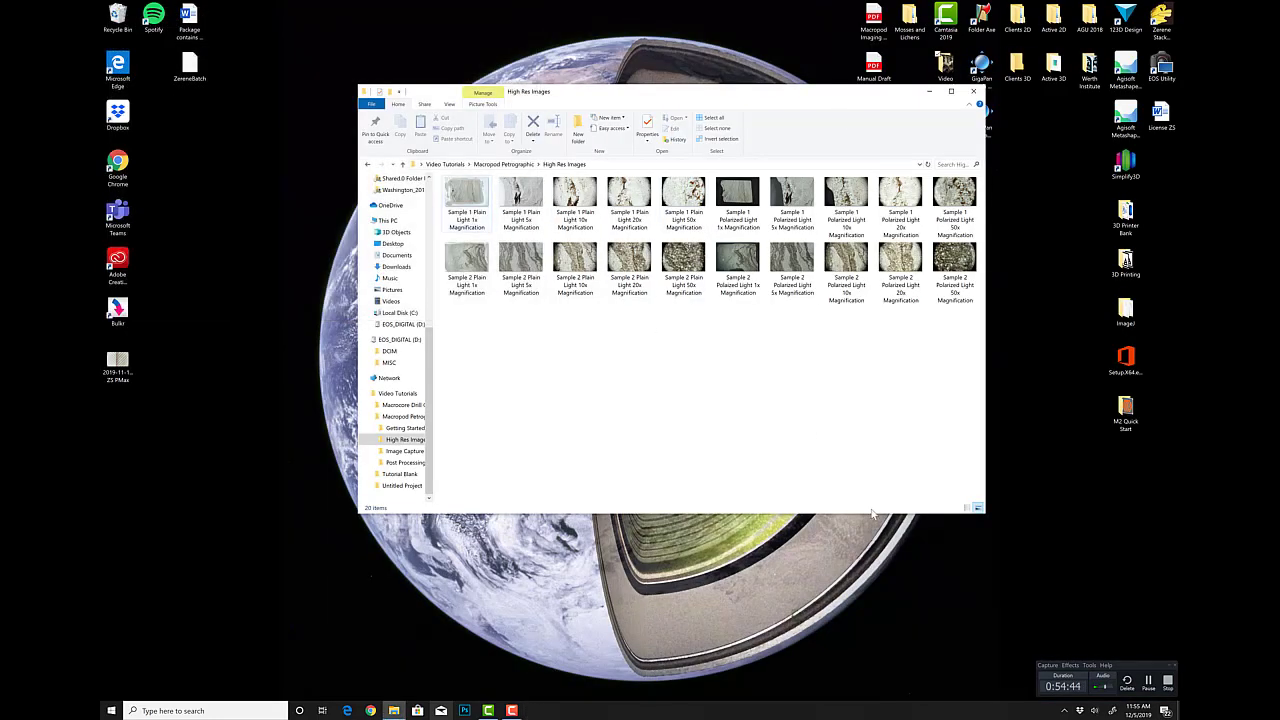
Select all twenty stacked images in High Res Images and set them as the desktop background.
left_click(466, 200)
left_click(955, 262, "shift")
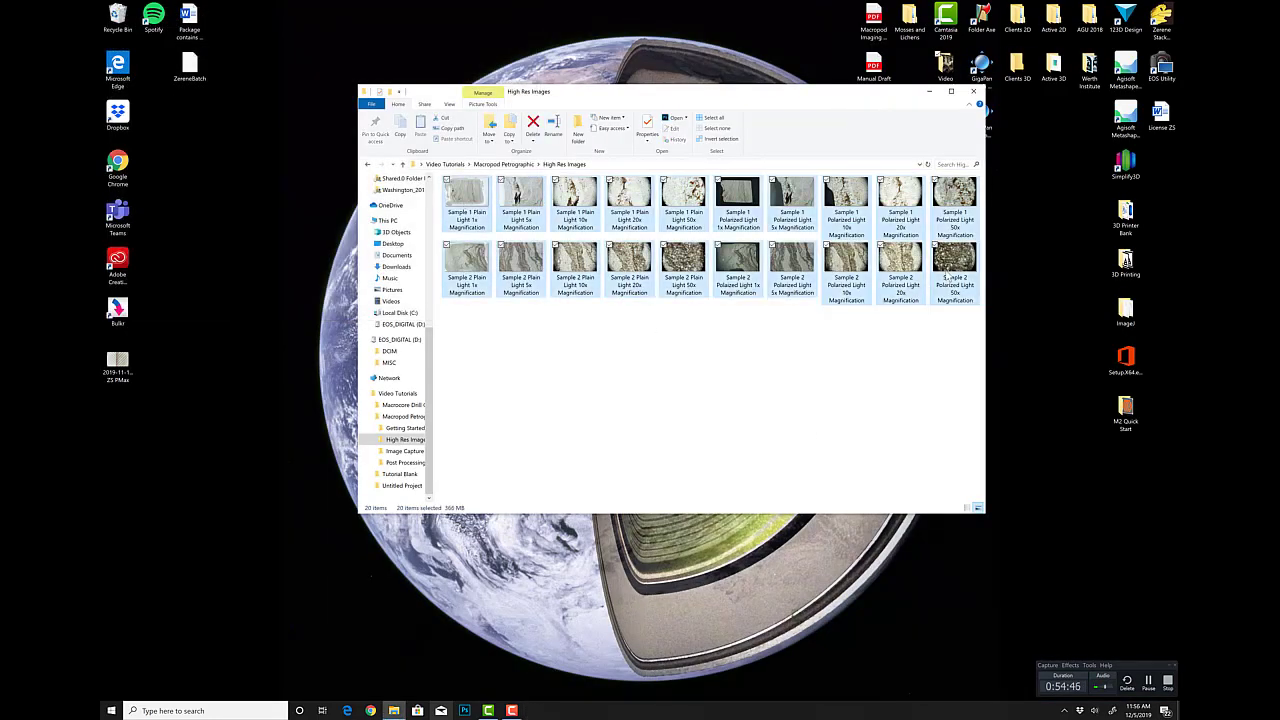
right_click(948, 270)
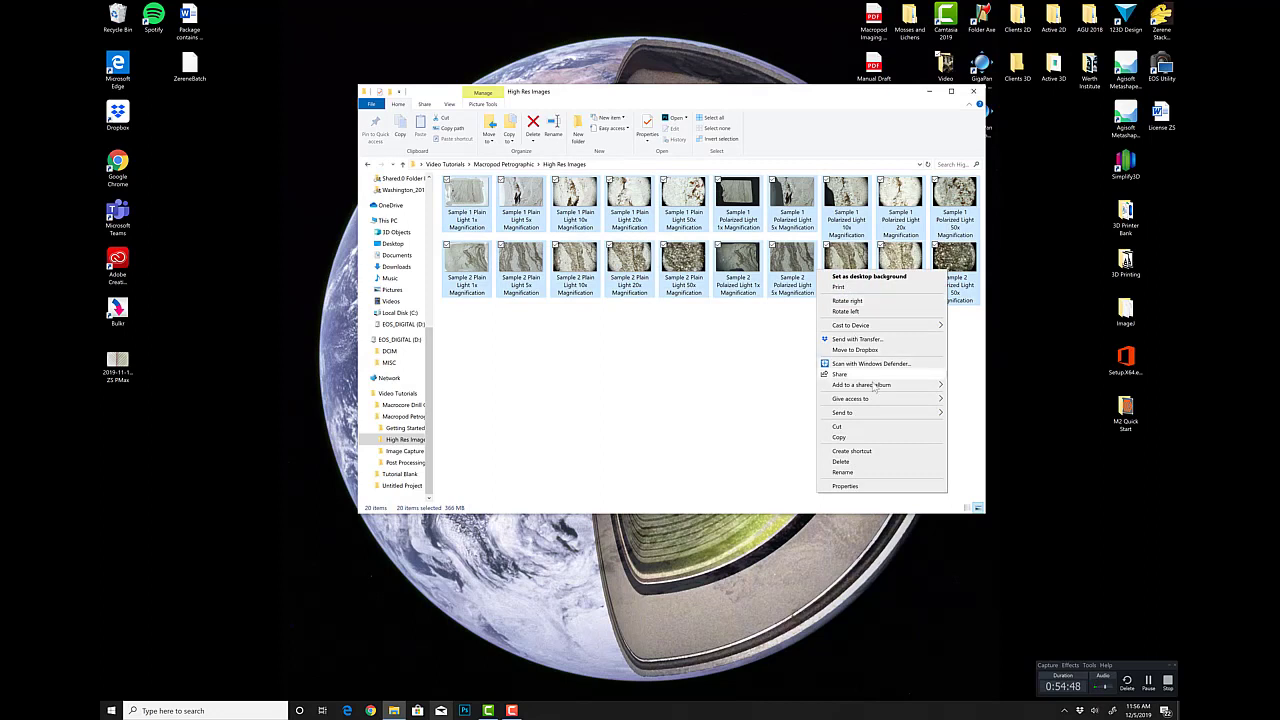
left_click(783, 338)
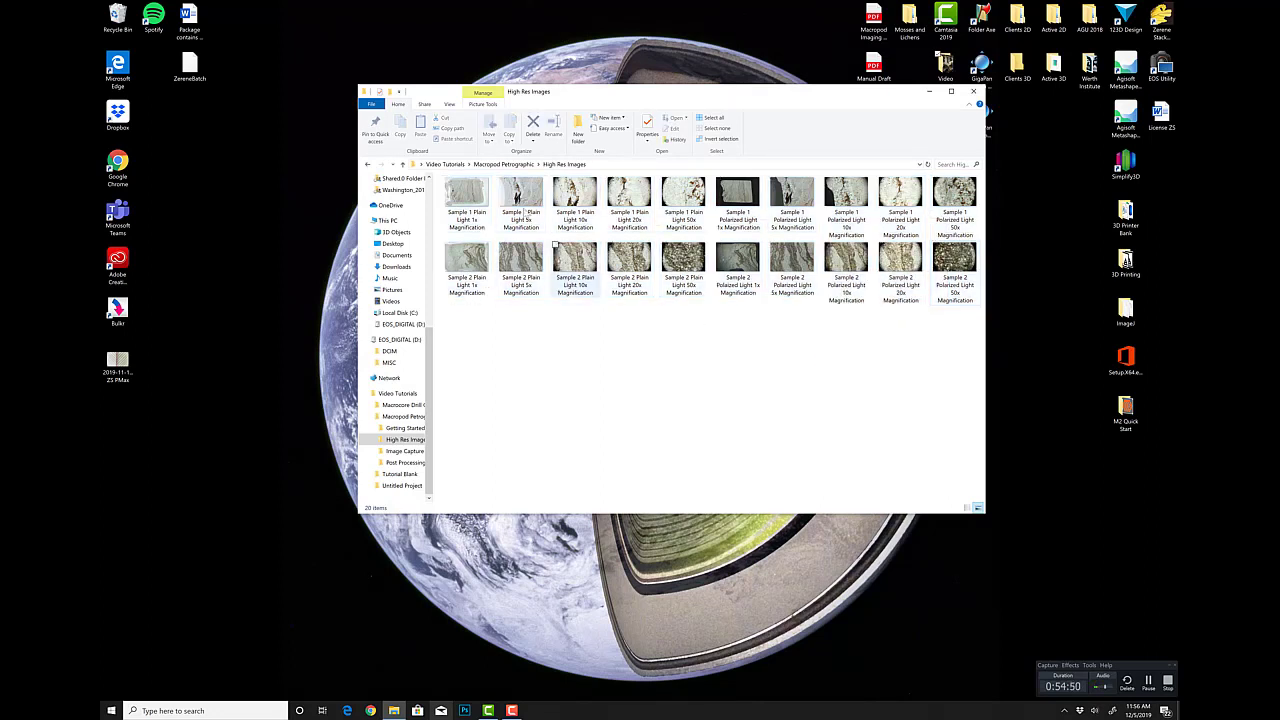
left_click(466, 192)
left_click(947, 266, "shift")
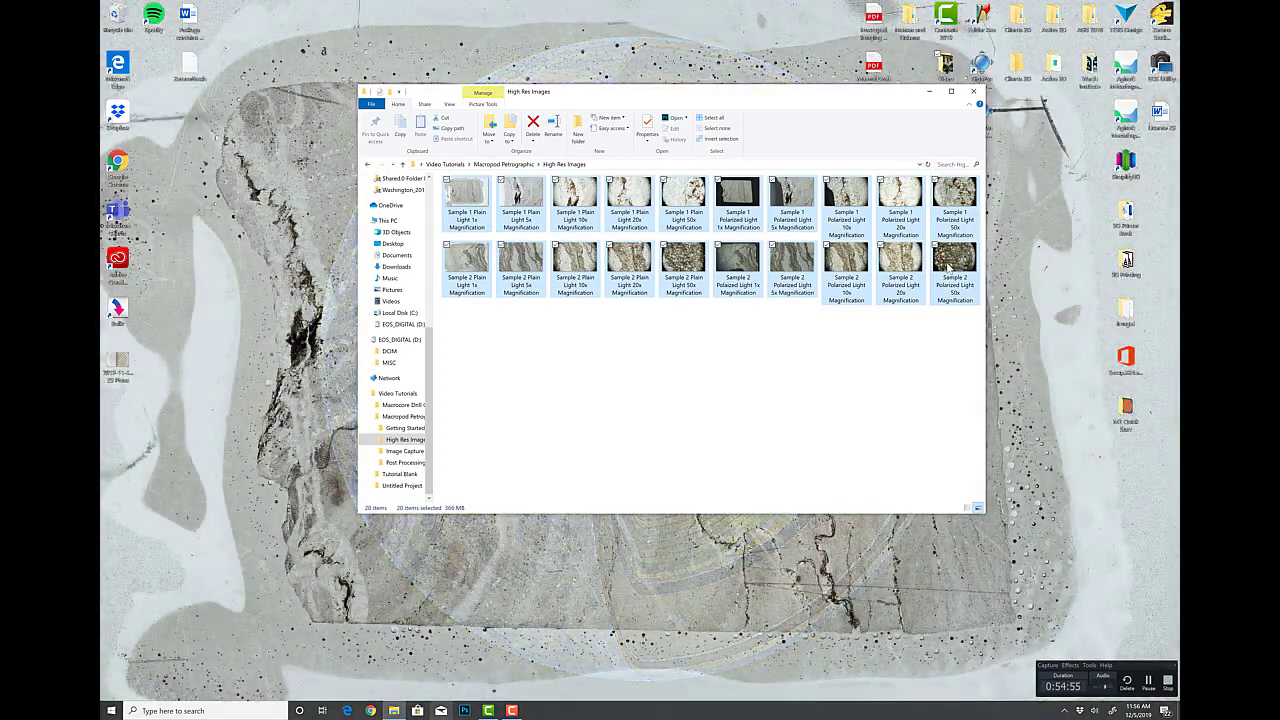
Open the Sample 2 Polarized Light 50x Magnification image in Photoshop and arrange the Photoshop and High Res Images windows so both are accessible.
left_click(947, 266)
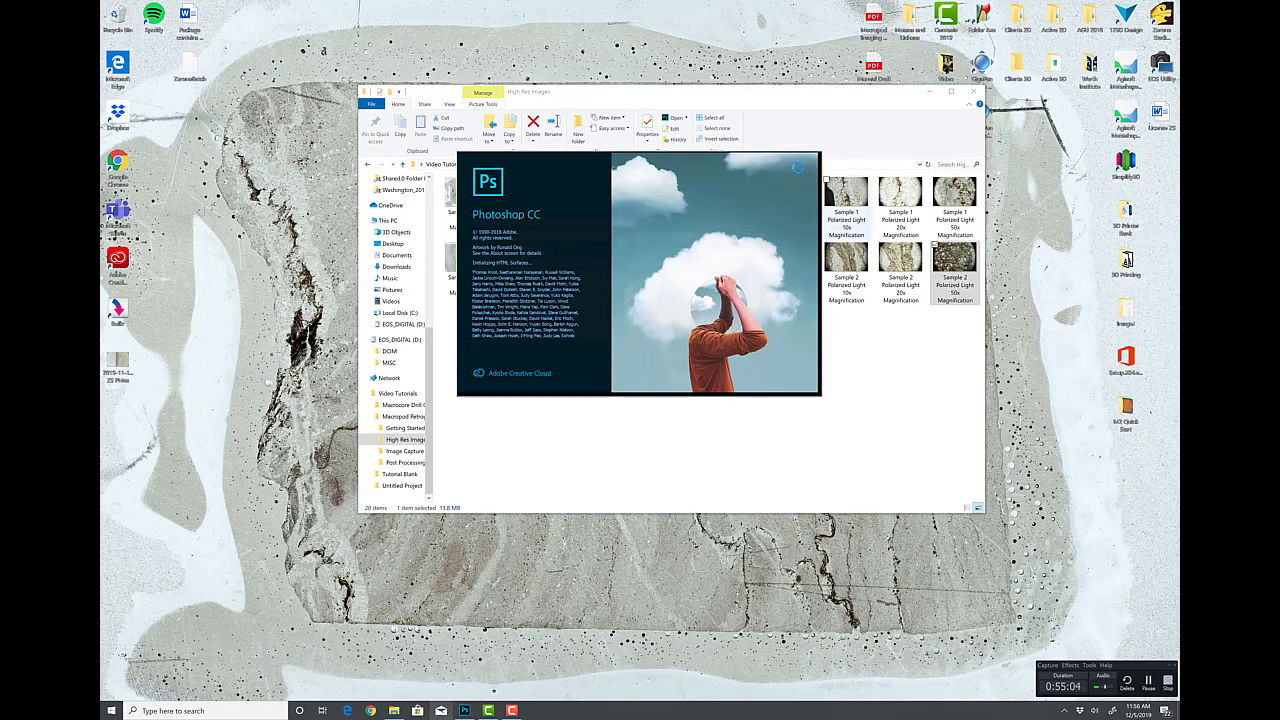
left_click_drag(771, 104, 762, 103)
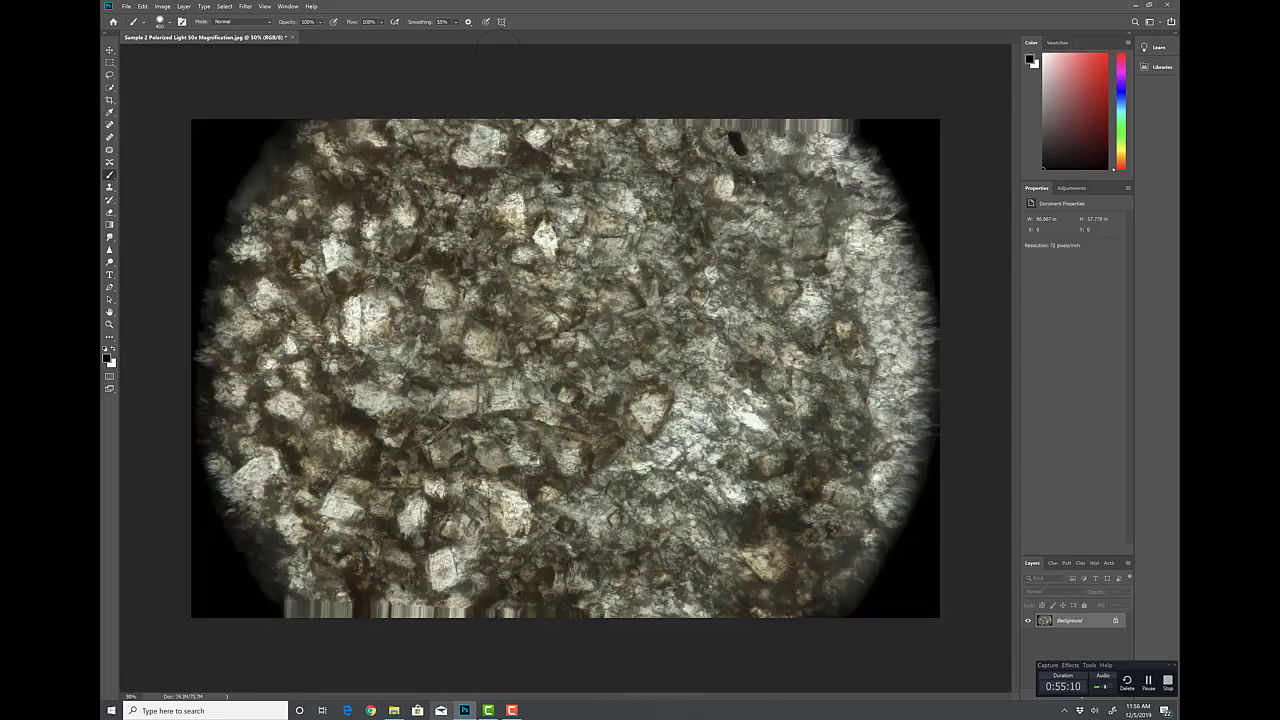
double_click(760, 14)
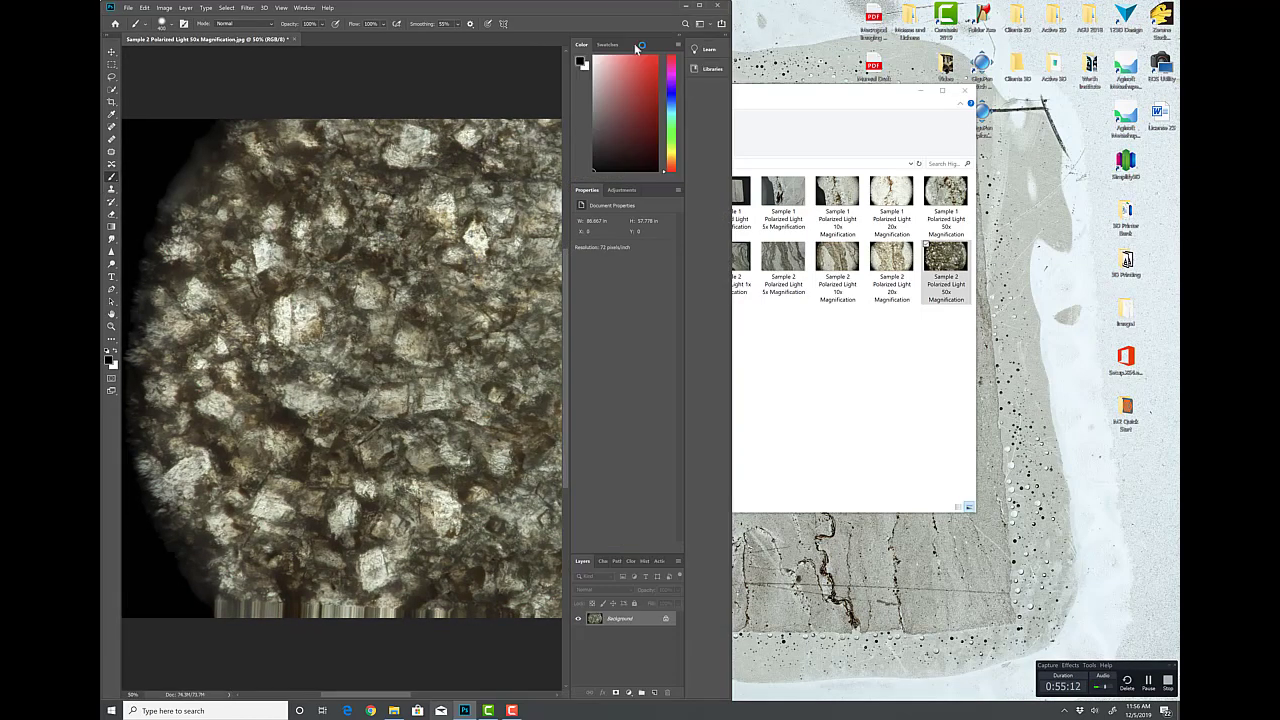
left_click(937, 334)
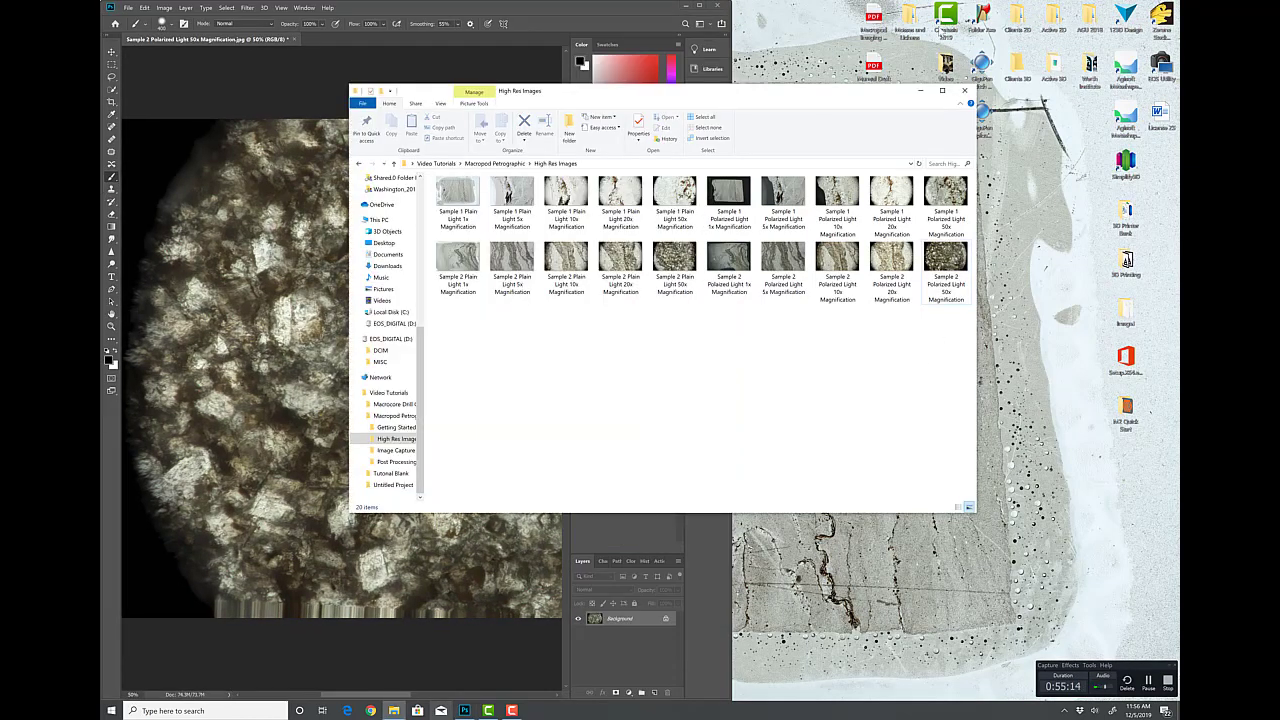
left_click_drag(855, 110, 1092, 387)
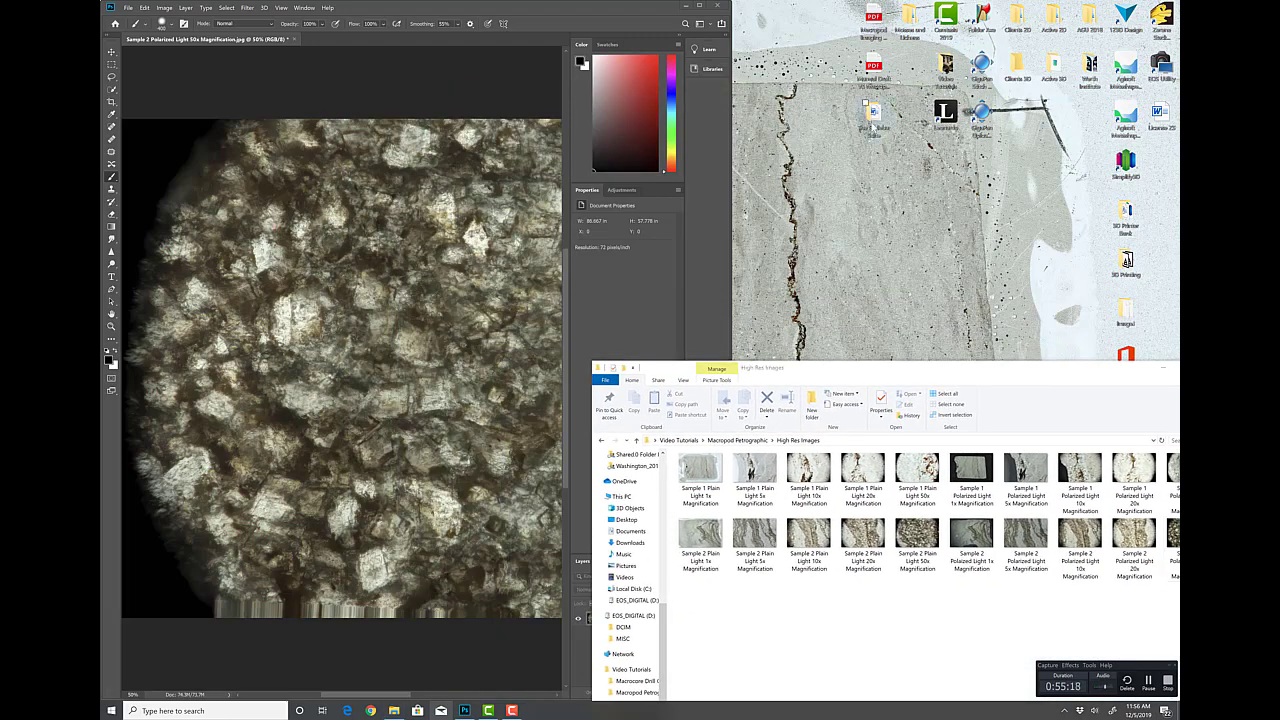
Close the Sample 2 Polarized Light 50x Magnification image in Photoshop without saving it.
left_click(494, 44)
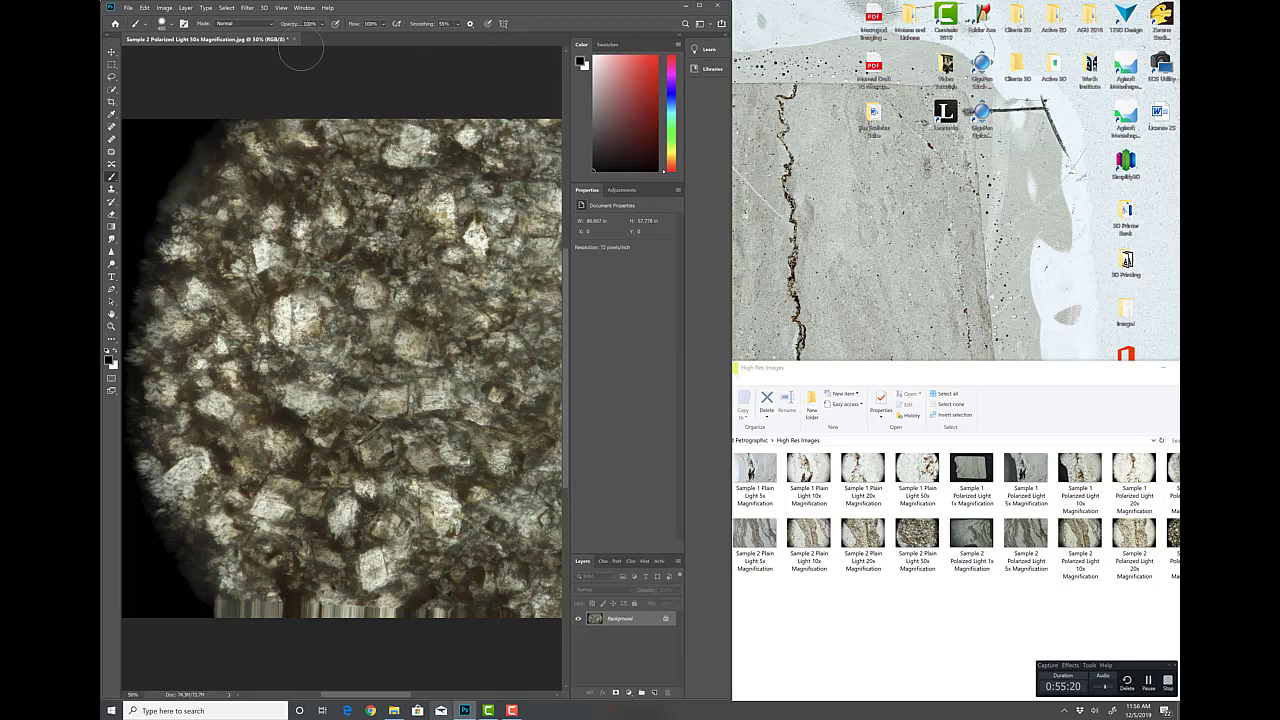
left_click(294, 39)
left_click(459, 269)
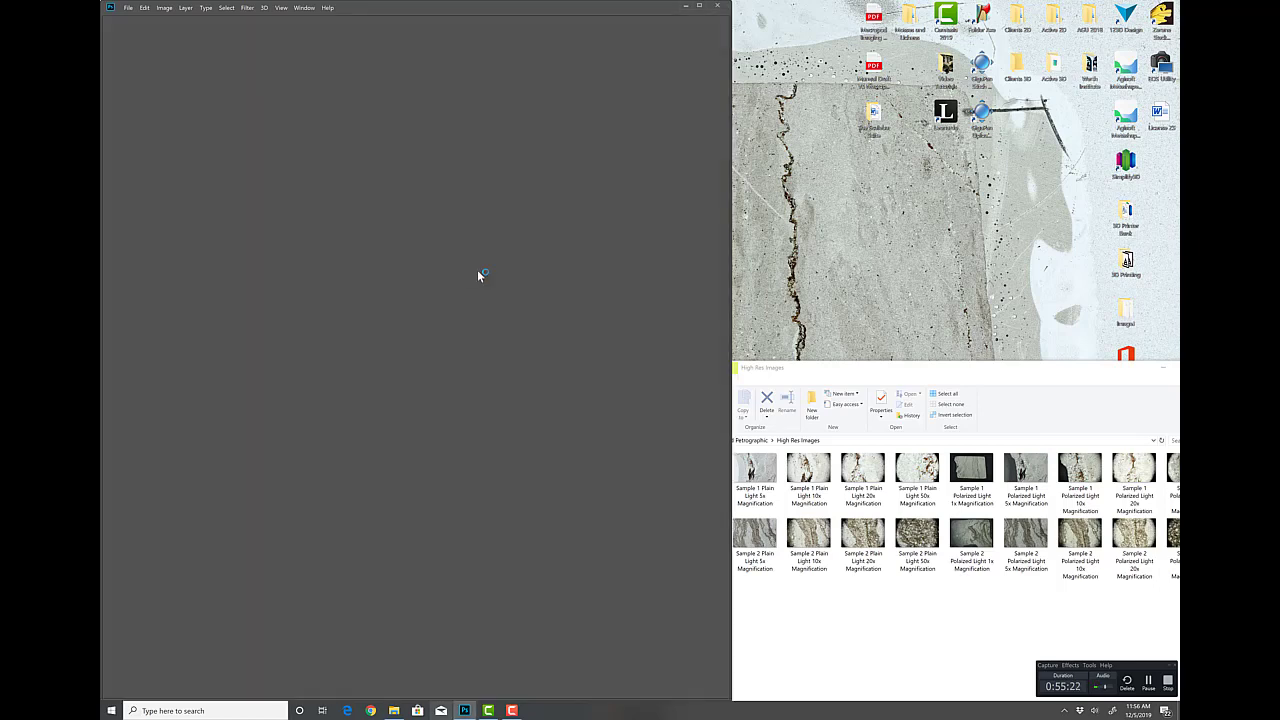
Restore the globe picture as the desktop background with the Fit option in the personalization settings, and close Settings.
right_click(787, 186)
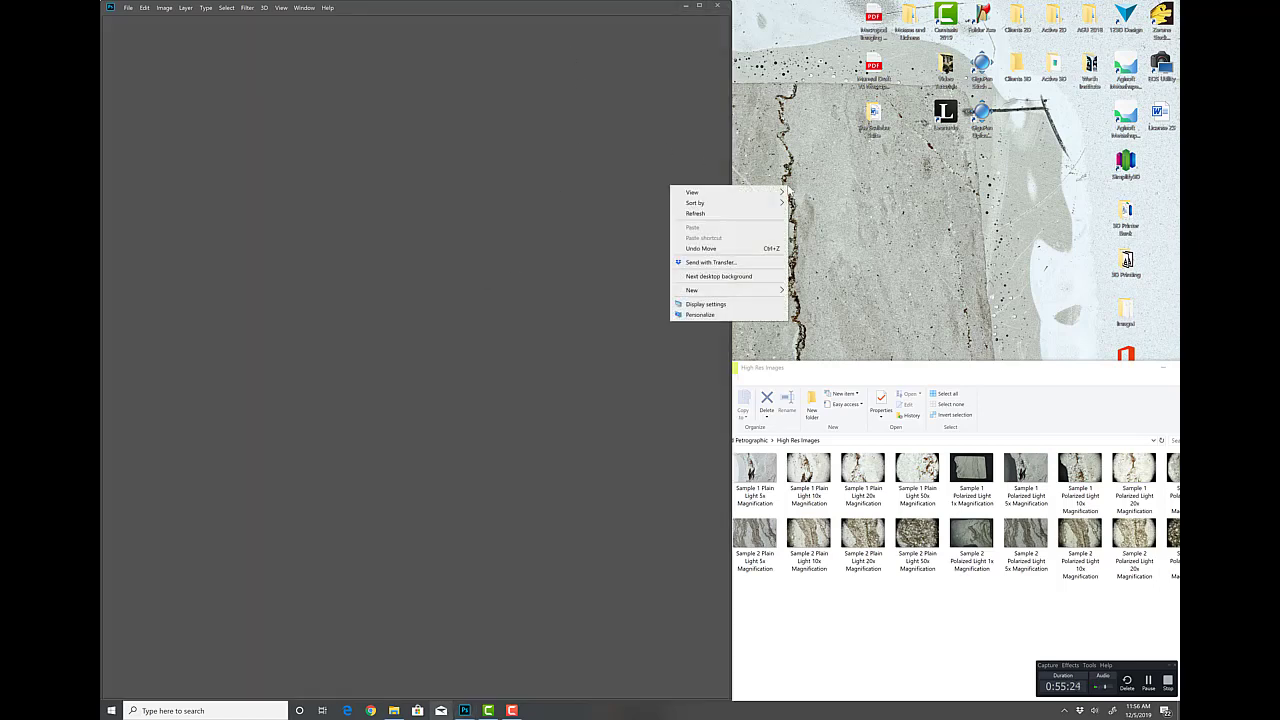
left_click(738, 278)
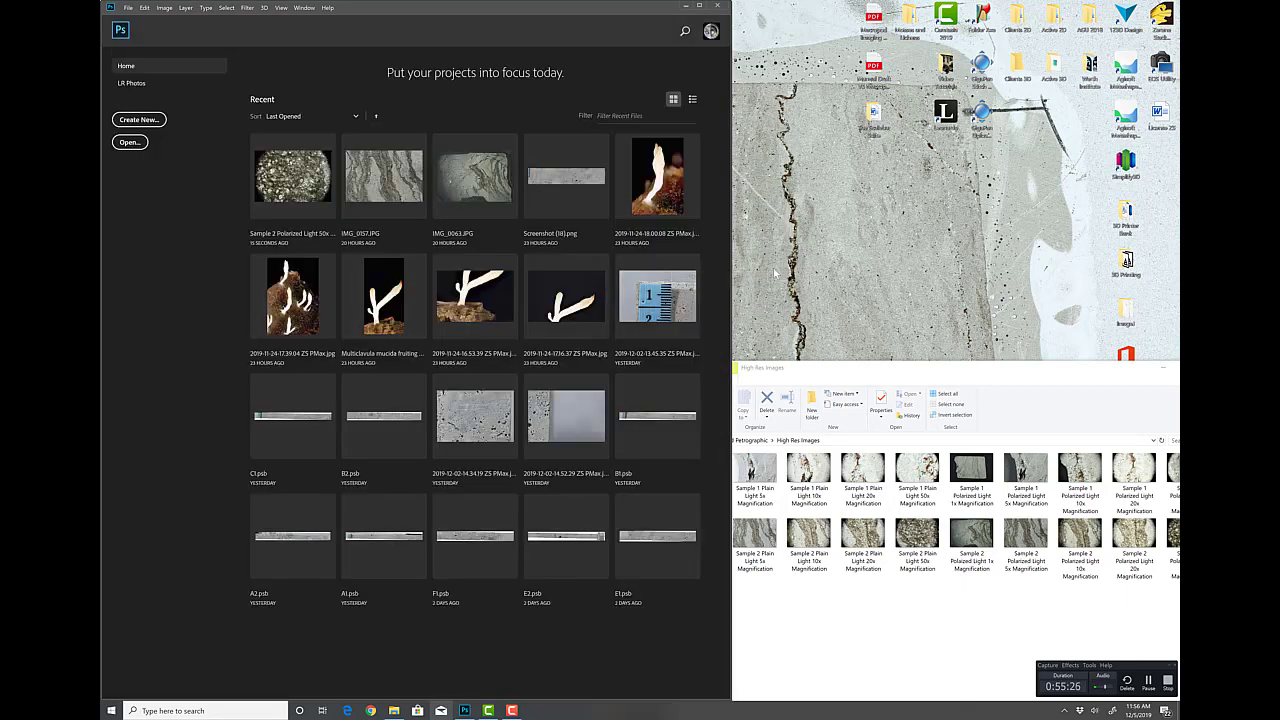
right_click(780, 268)
left_click(695, 400)
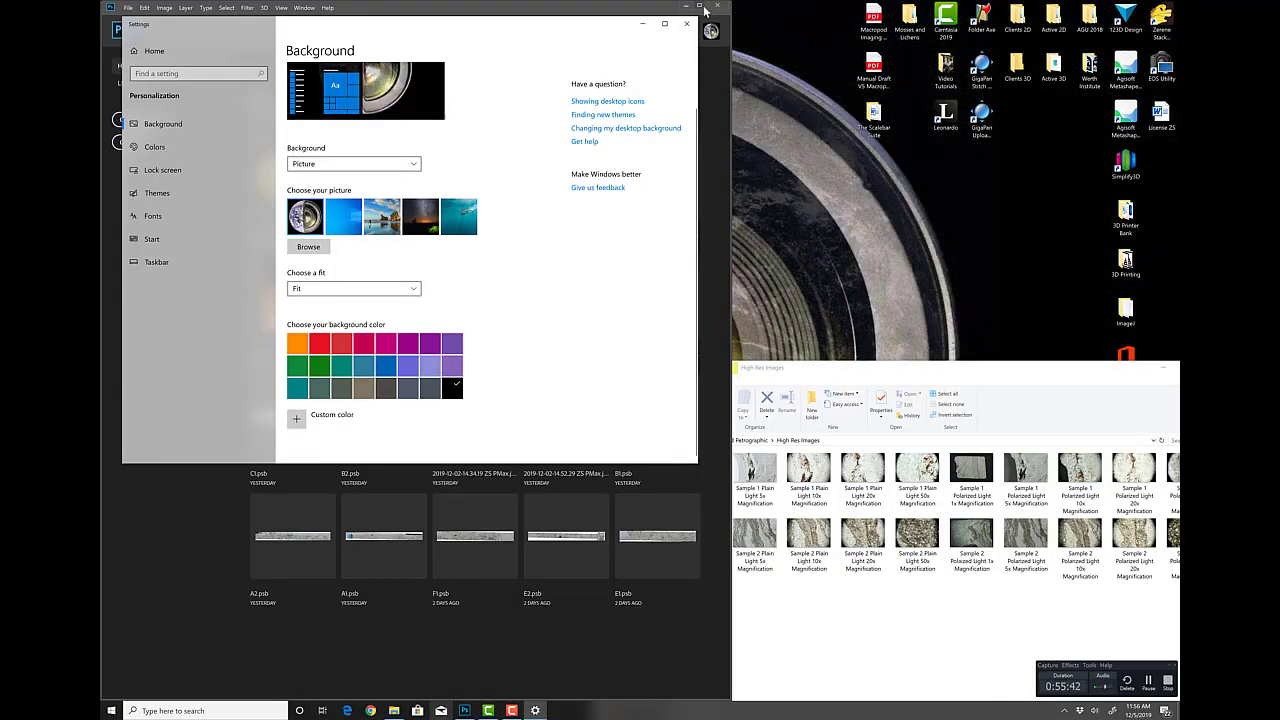
left_click(686, 23)
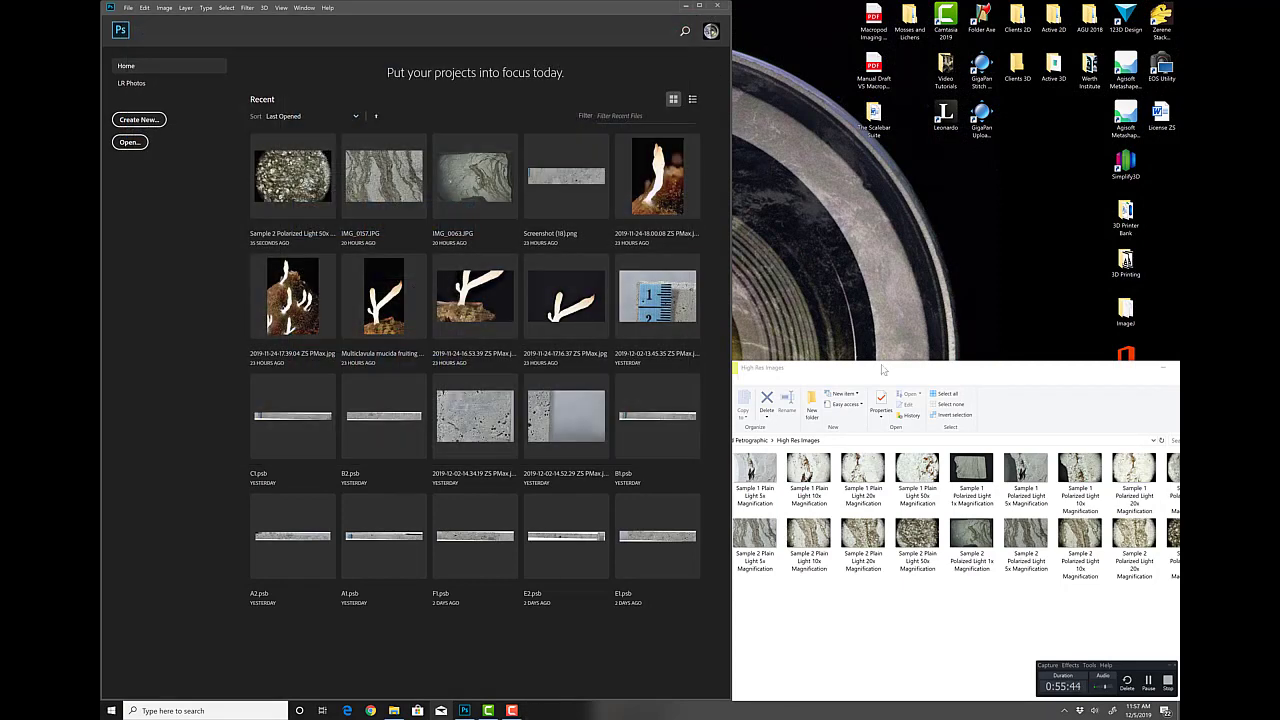
Bring the High Res Images folder window fully into reach and open the Sample 1 Plain Light 1x and 5x Magnification images in Photoshop.
left_click_drag(880, 367, 850, 254)
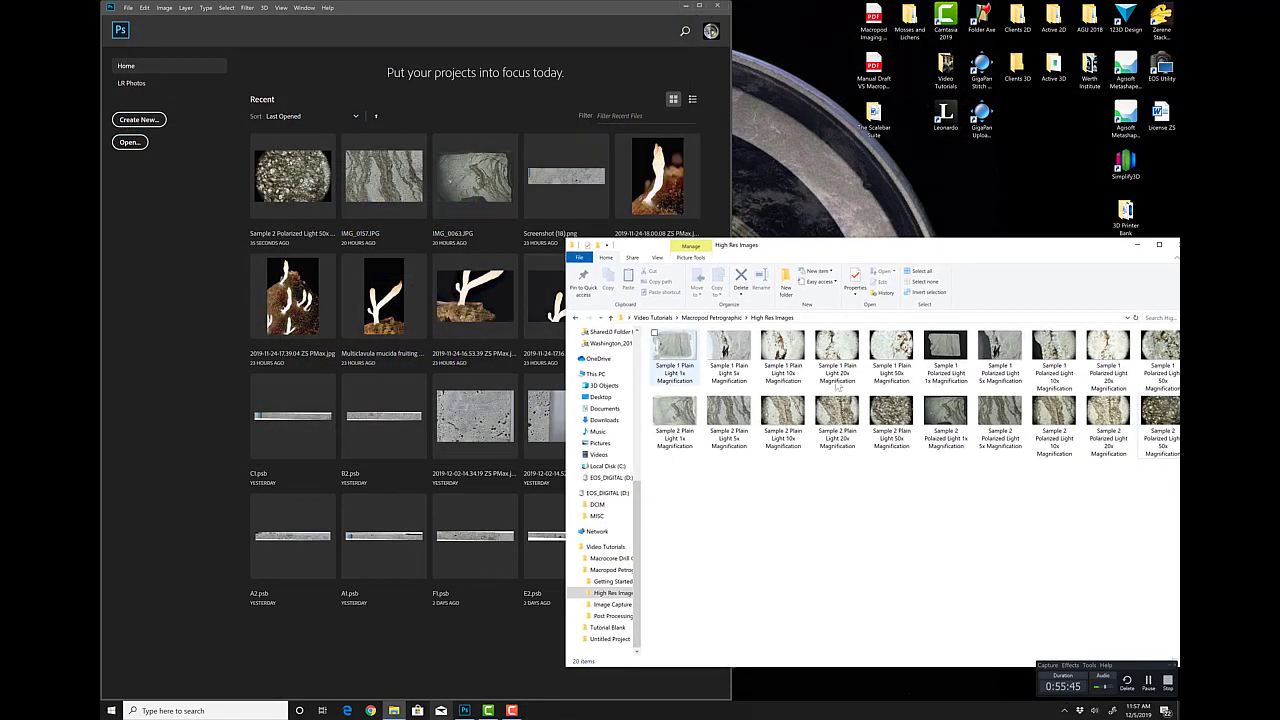
left_click(677, 349)
double_click(677, 349)
left_click(745, 360)
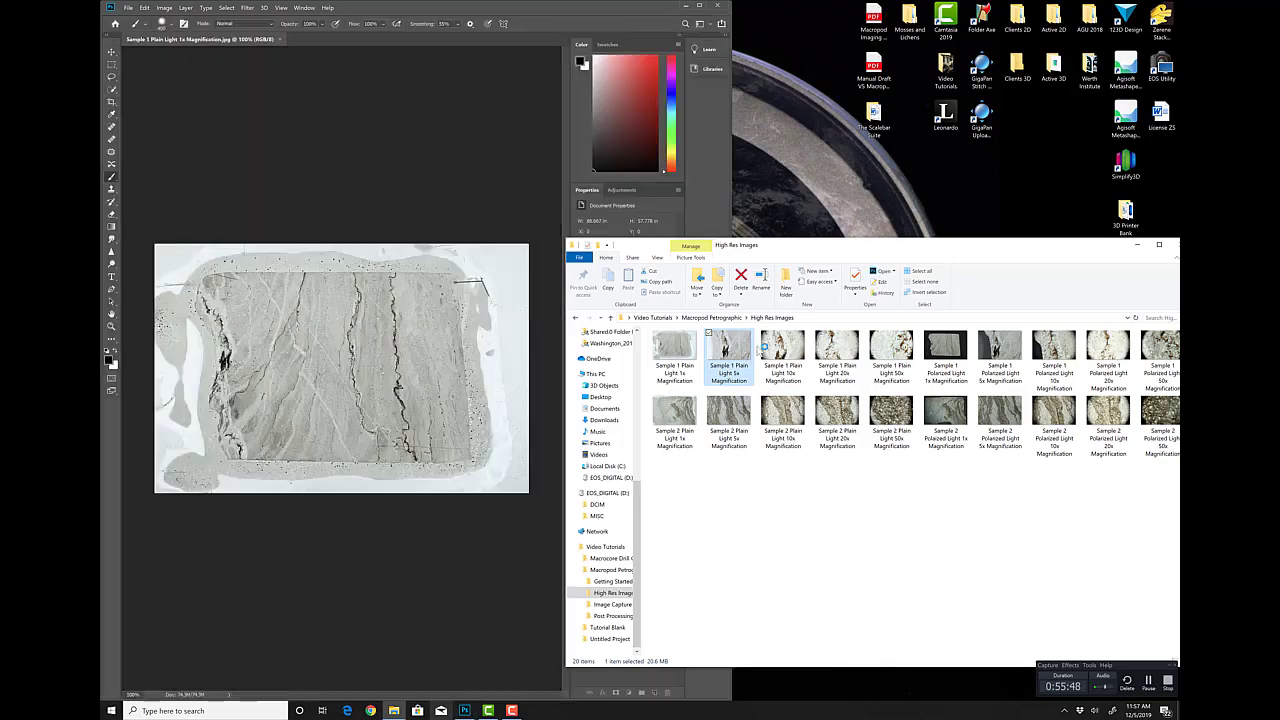
Open the remaining High Res Images in Photoshop, including the Sample 1 Plain Light 10x and Polarized Light 1x Magnification images.
left_click(781, 345)
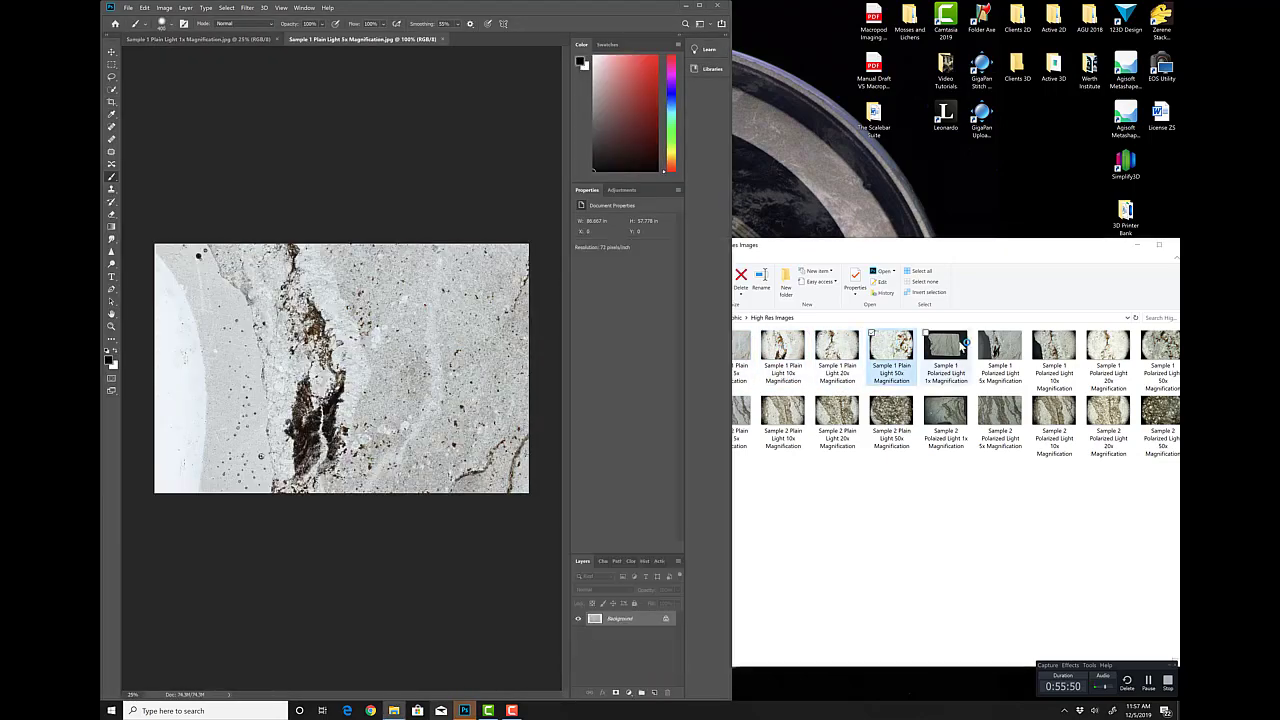
left_click(945, 345)
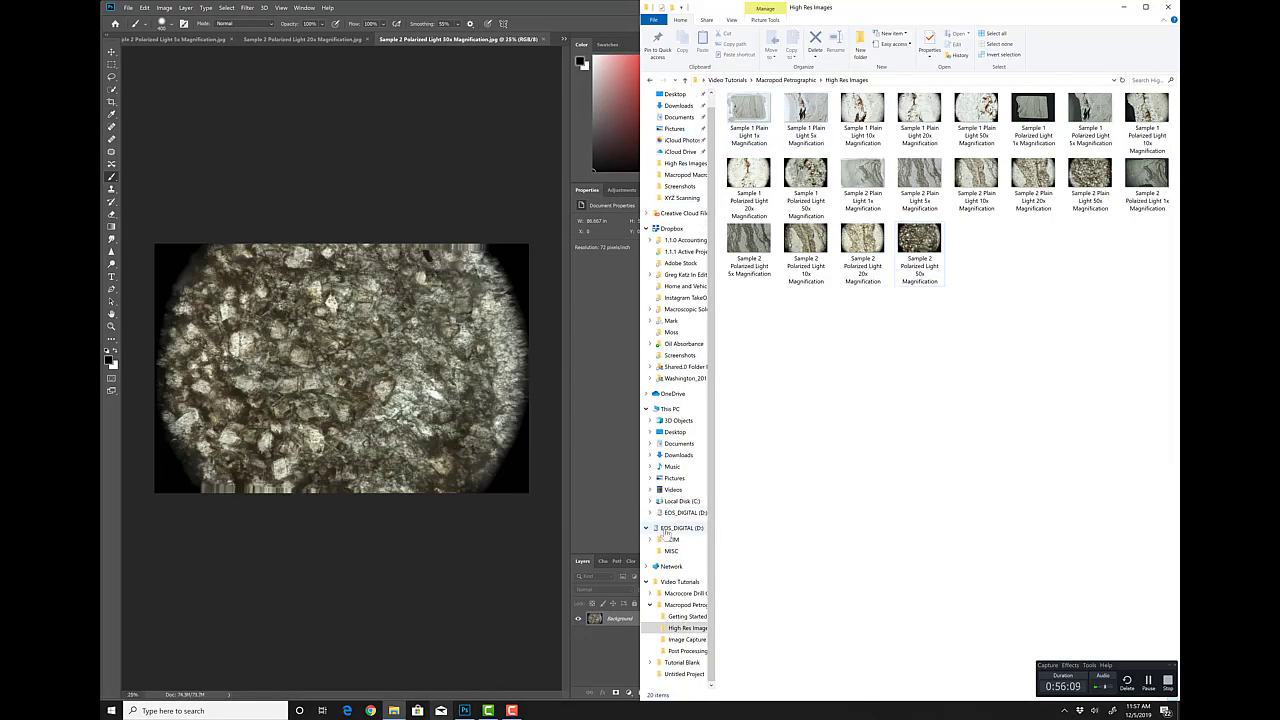
Open The Scalebar Suite folder from the Desktop in File Explorer.
scroll(684, 580, "up", 1)
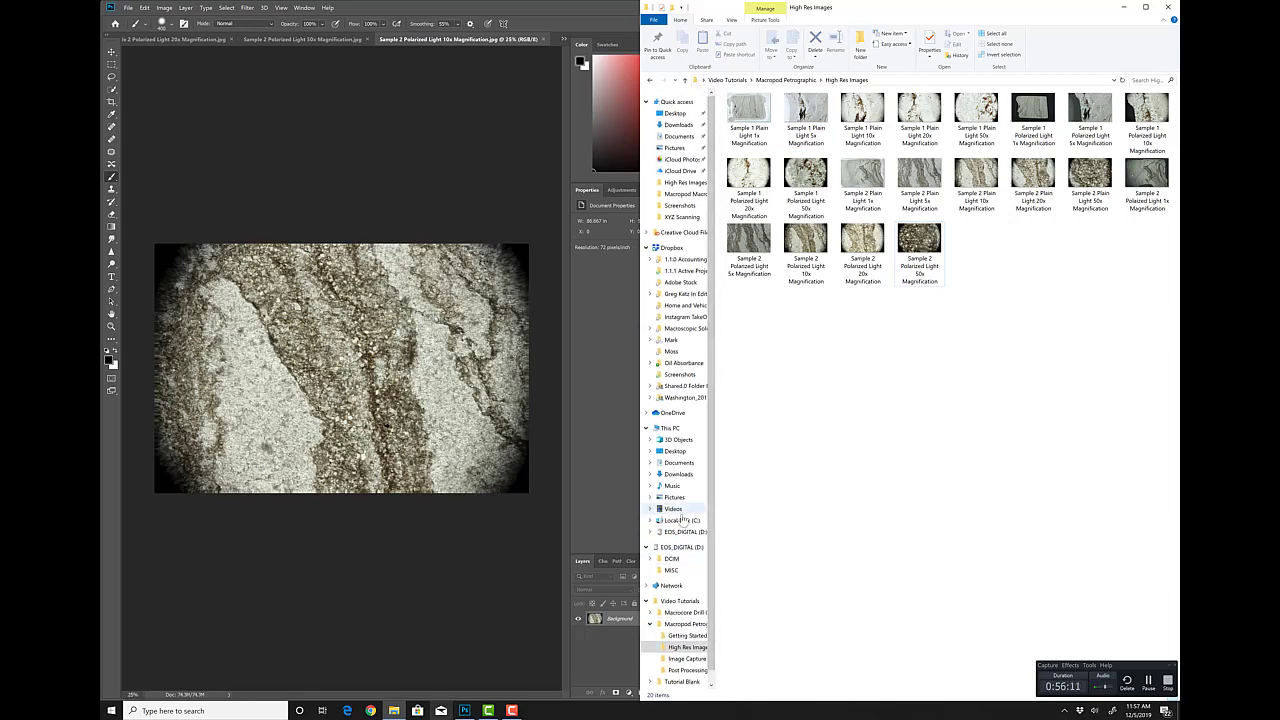
left_click(676, 451)
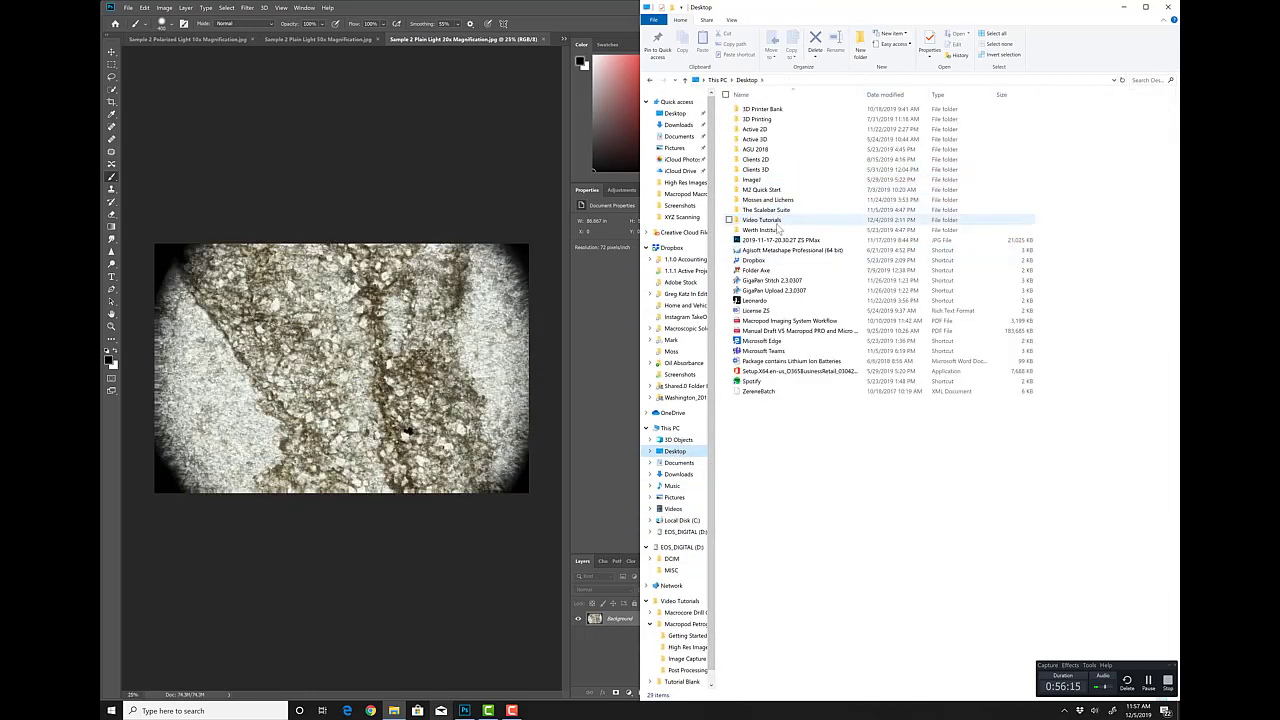
double_click(765, 209)
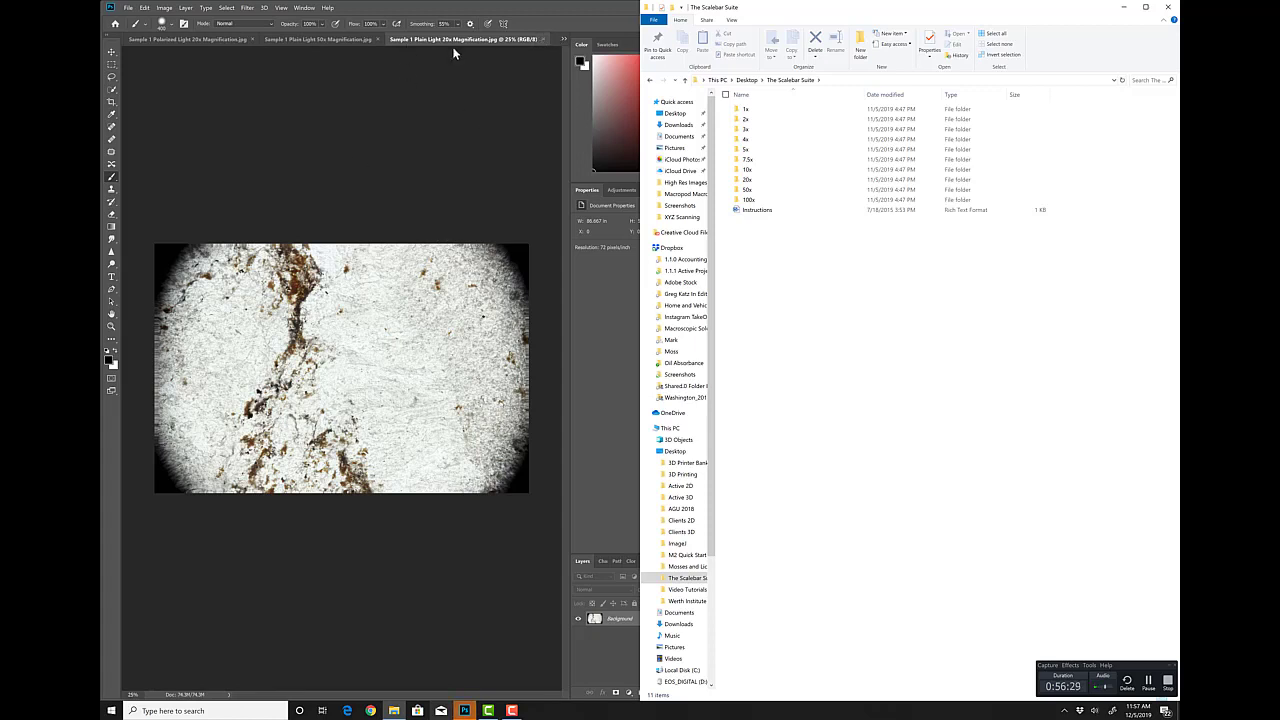
Bring up the Sample 1 Plain Light 1x Magnification image in Photoshop and open the 1x folder of The Scalebar Suite.
left_click(561, 42)
left_click(566, 37)
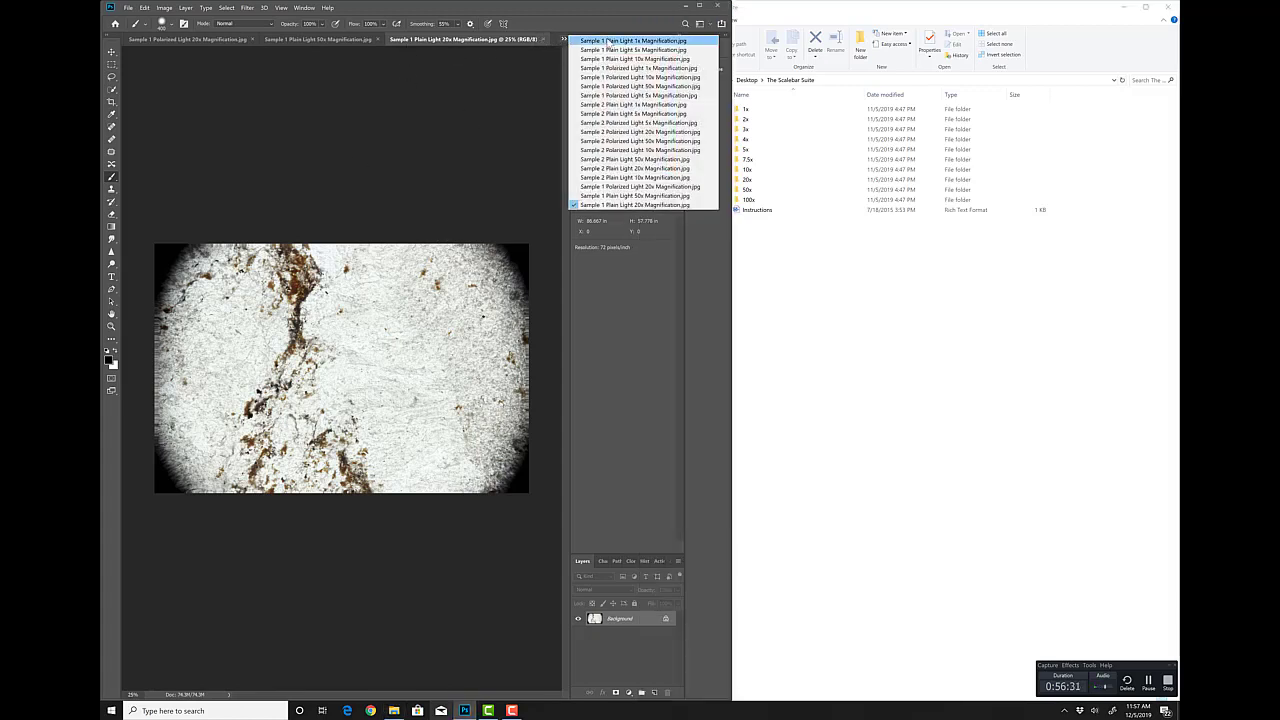
left_click(667, 148)
double_click(745, 108)
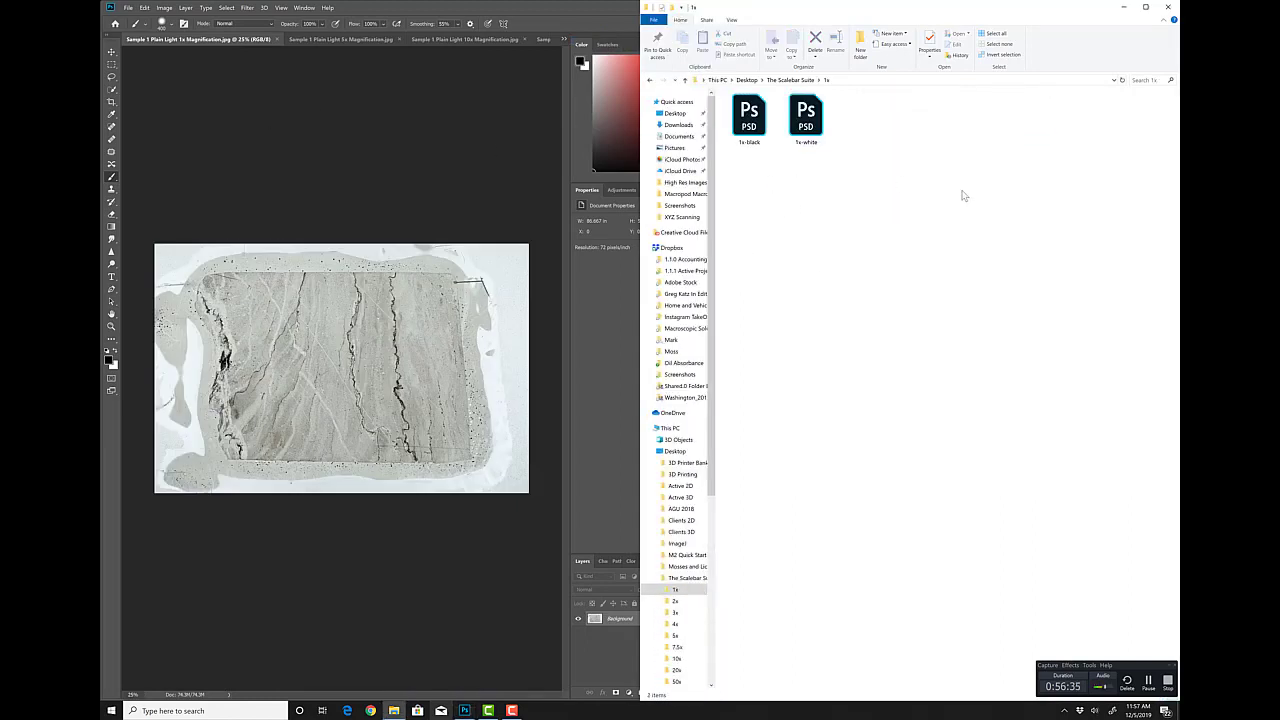
Place the 1x-black scale bar on the Plain Light 1x image, scaled to the full image frame and positioned below the sample's lower-left part.
left_click_drag(758, 118, 406, 338)
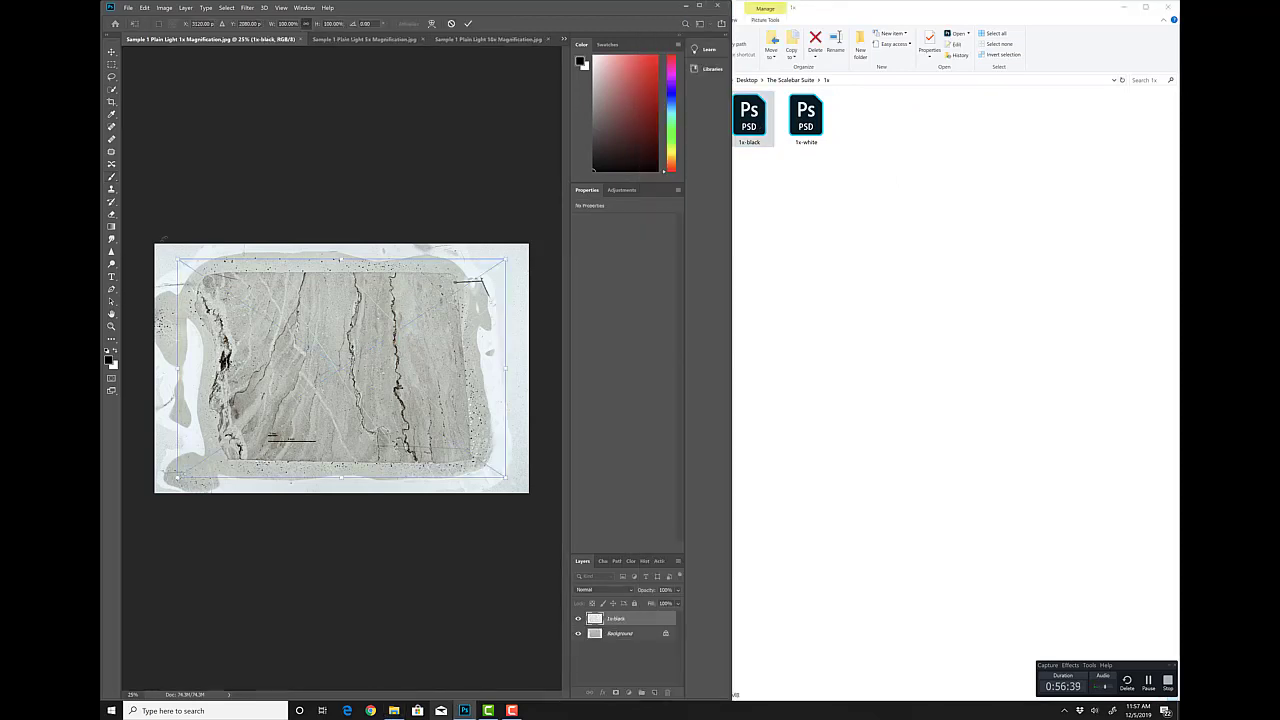
left_click_drag(177, 262, 154, 243)
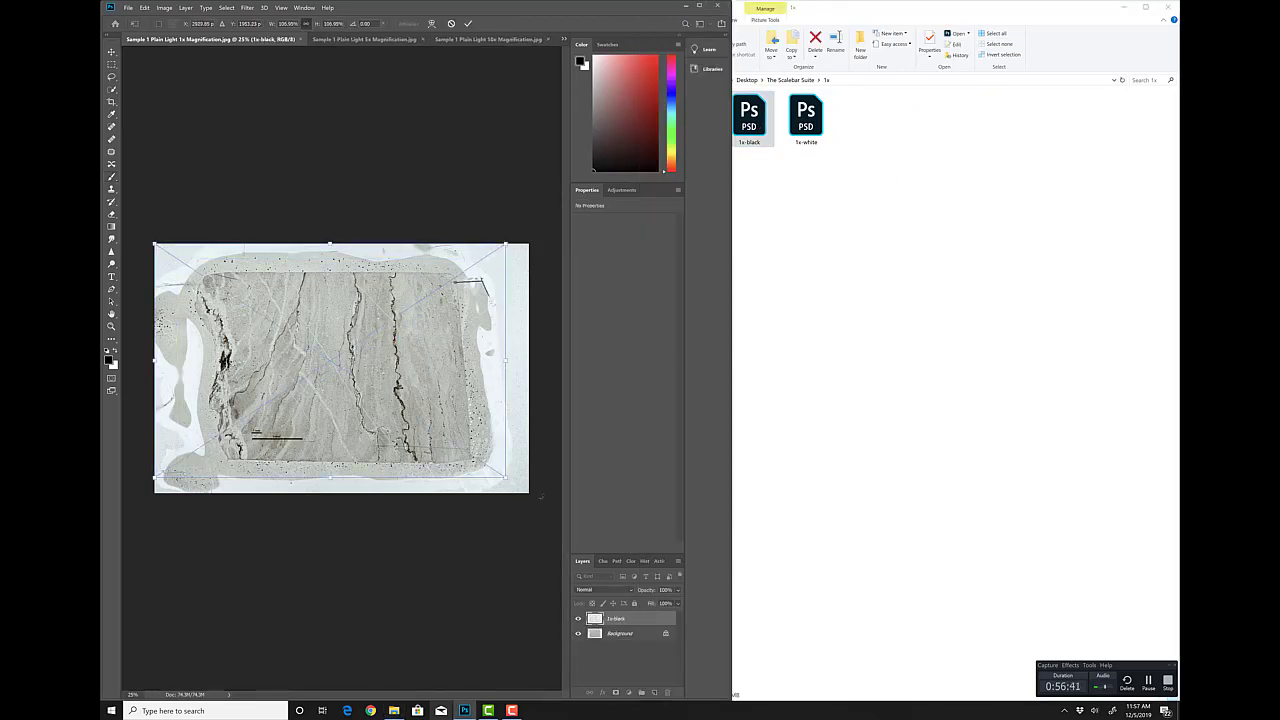
left_click_drag(507, 479, 529, 492)
left_click_drag(279, 453, 248, 483)
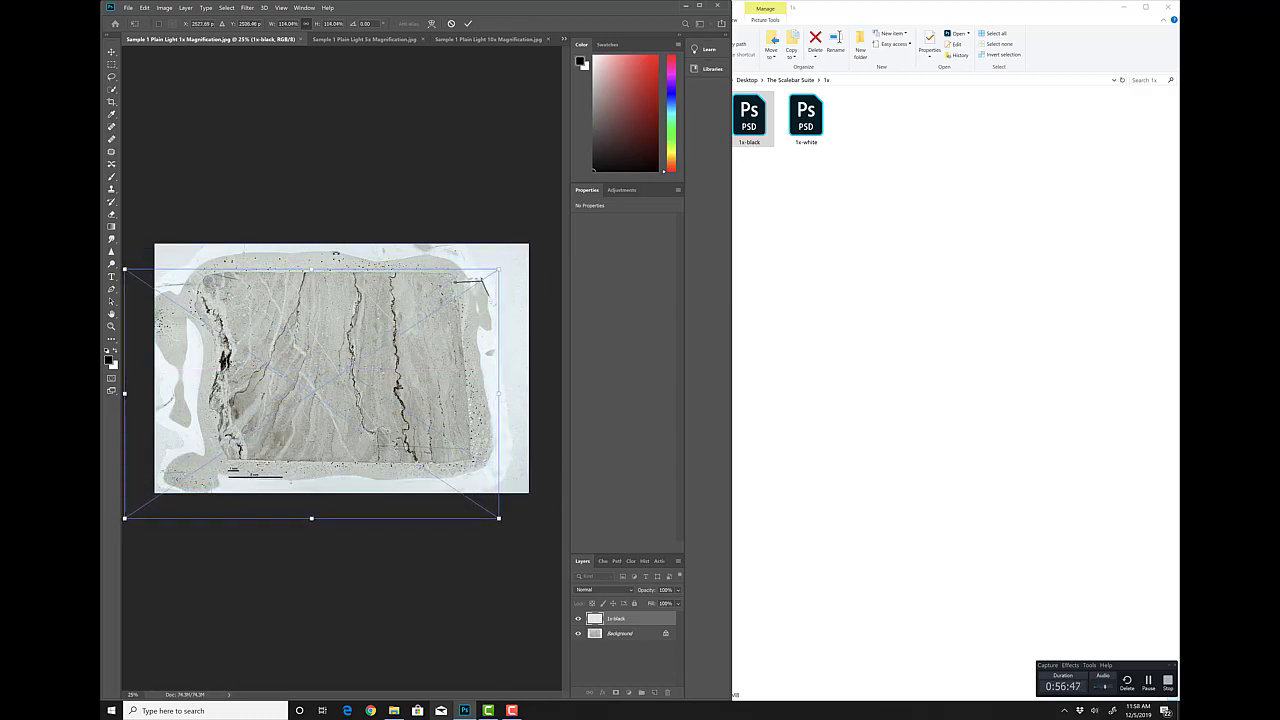
key("Return")
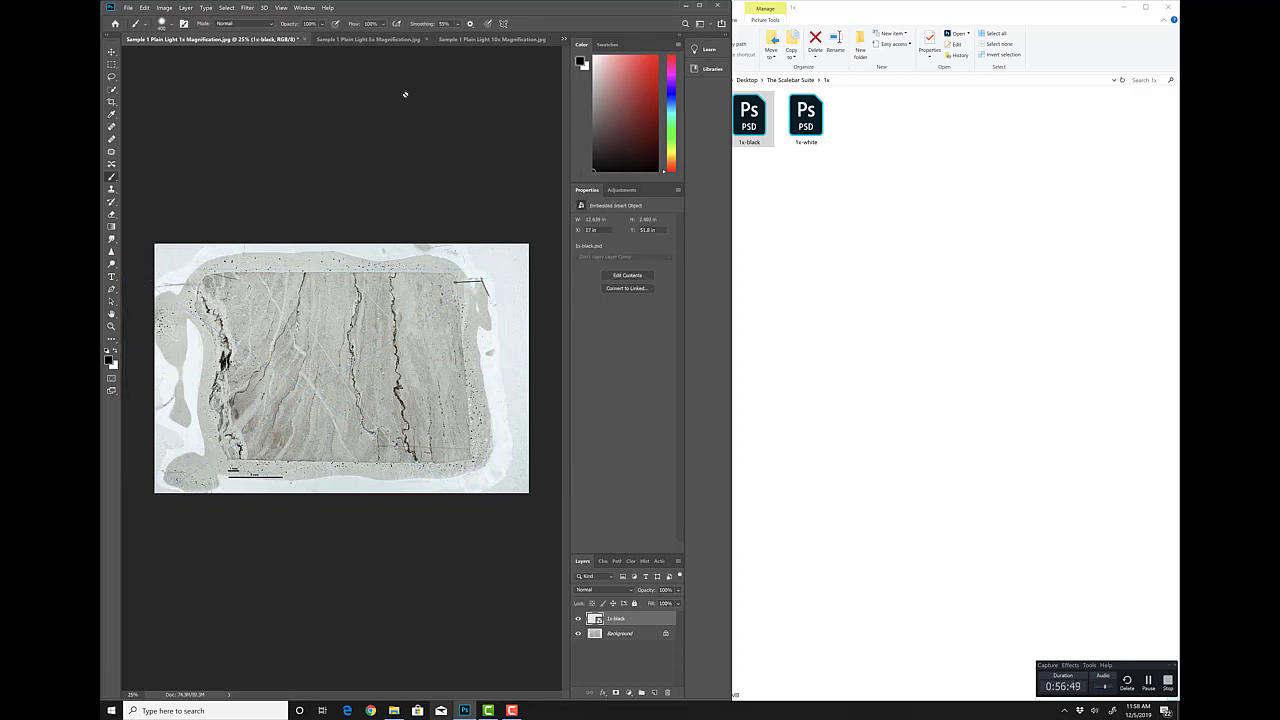
Place the 1x-white scale bar on the Sample 1 Polarized Light 1x Magnification image, scaled to the full image frame.
left_click(565, 38)
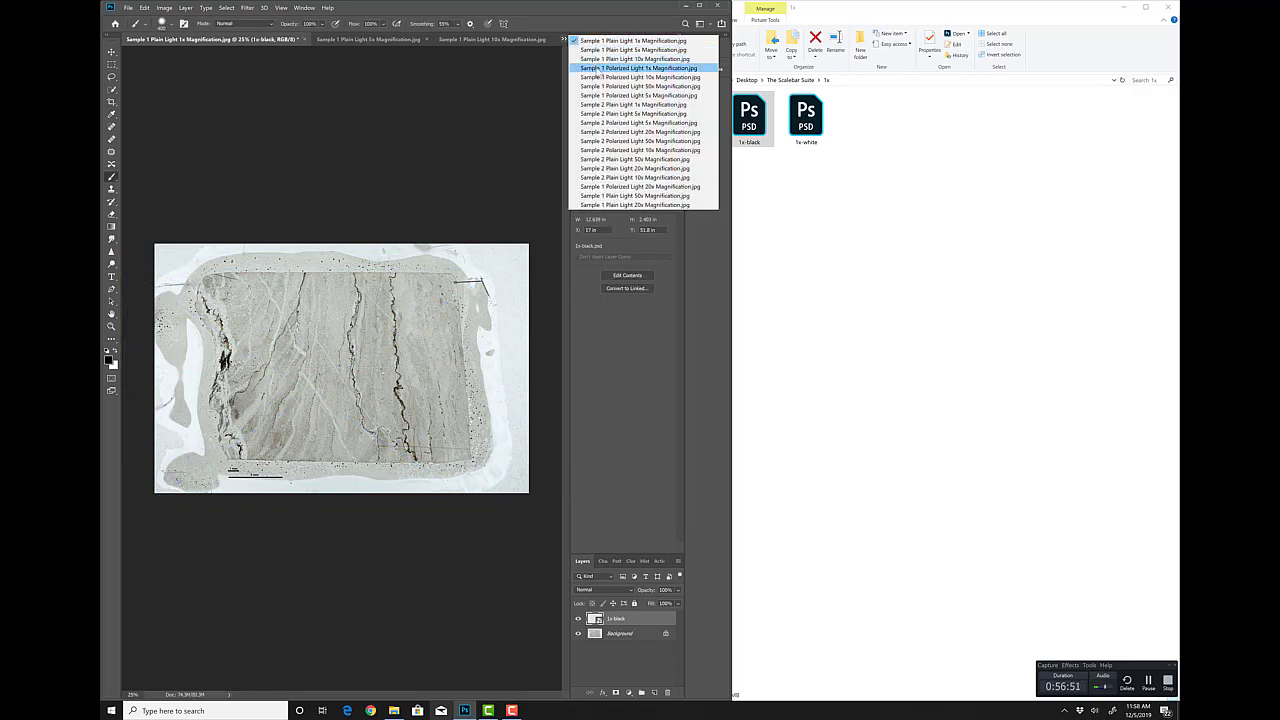
left_click(596, 70)
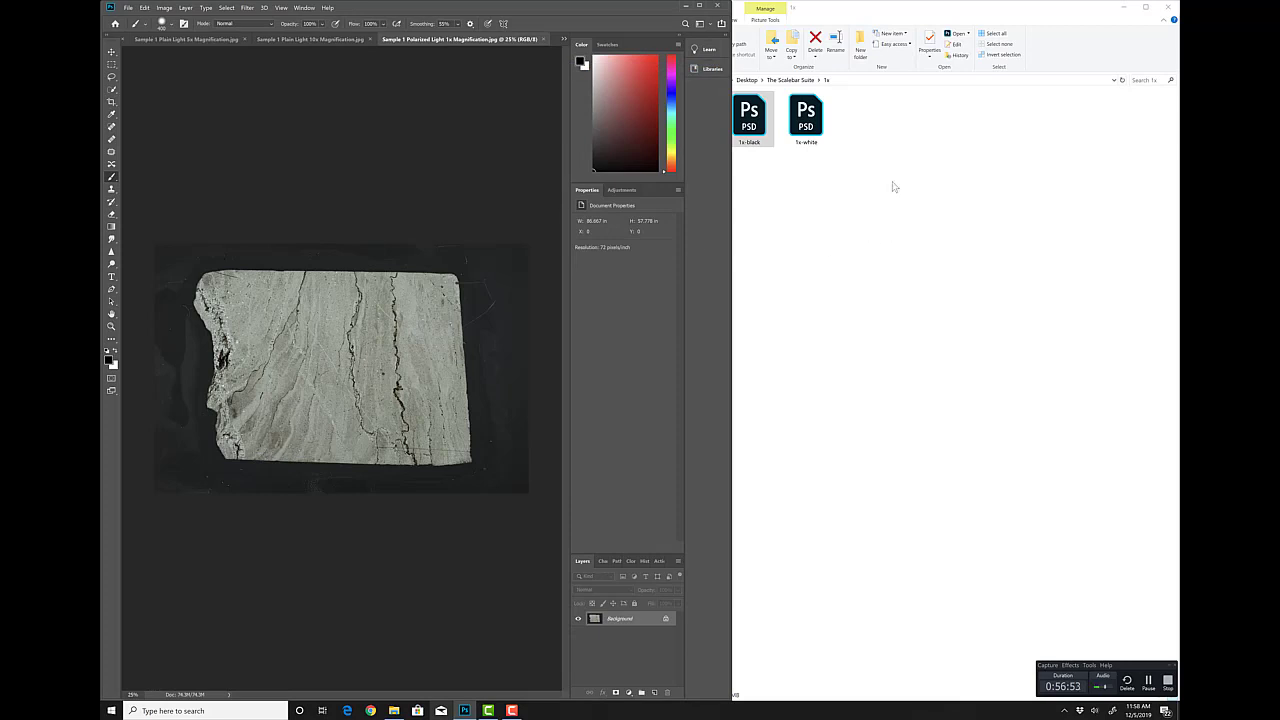
left_click_drag(806, 115, 420, 324)
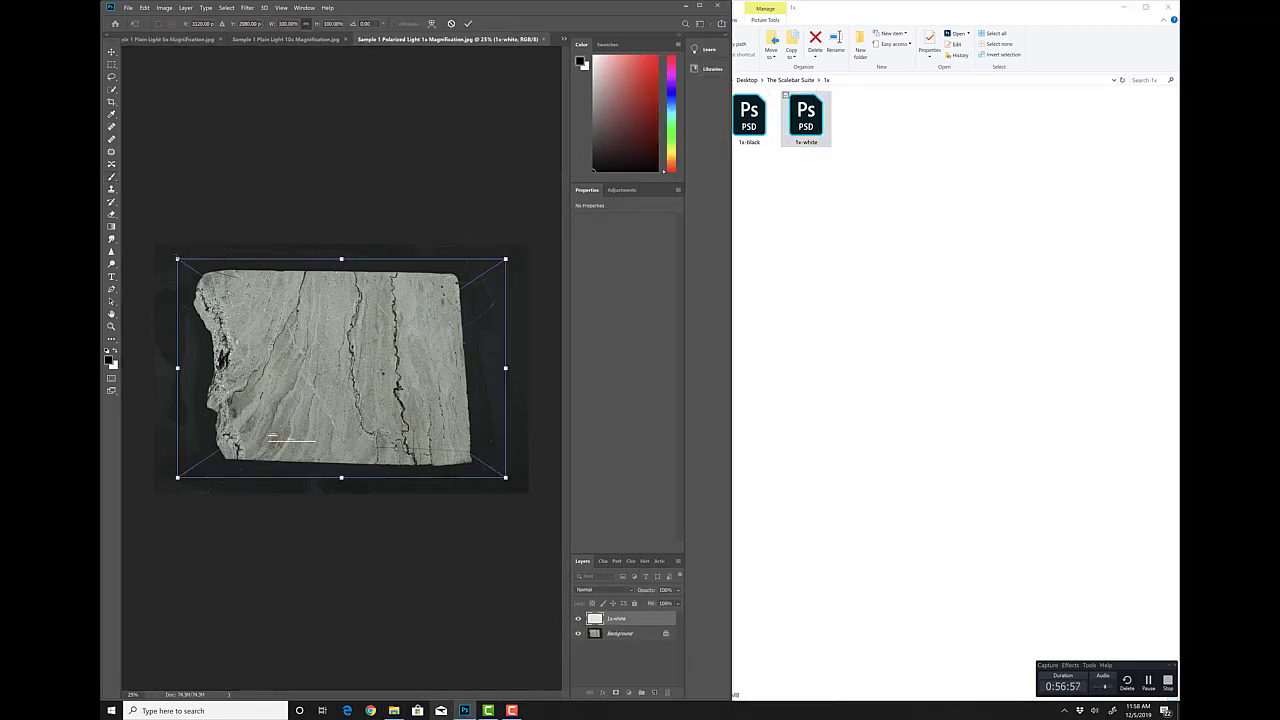
left_click_drag(177, 259, 155, 244)
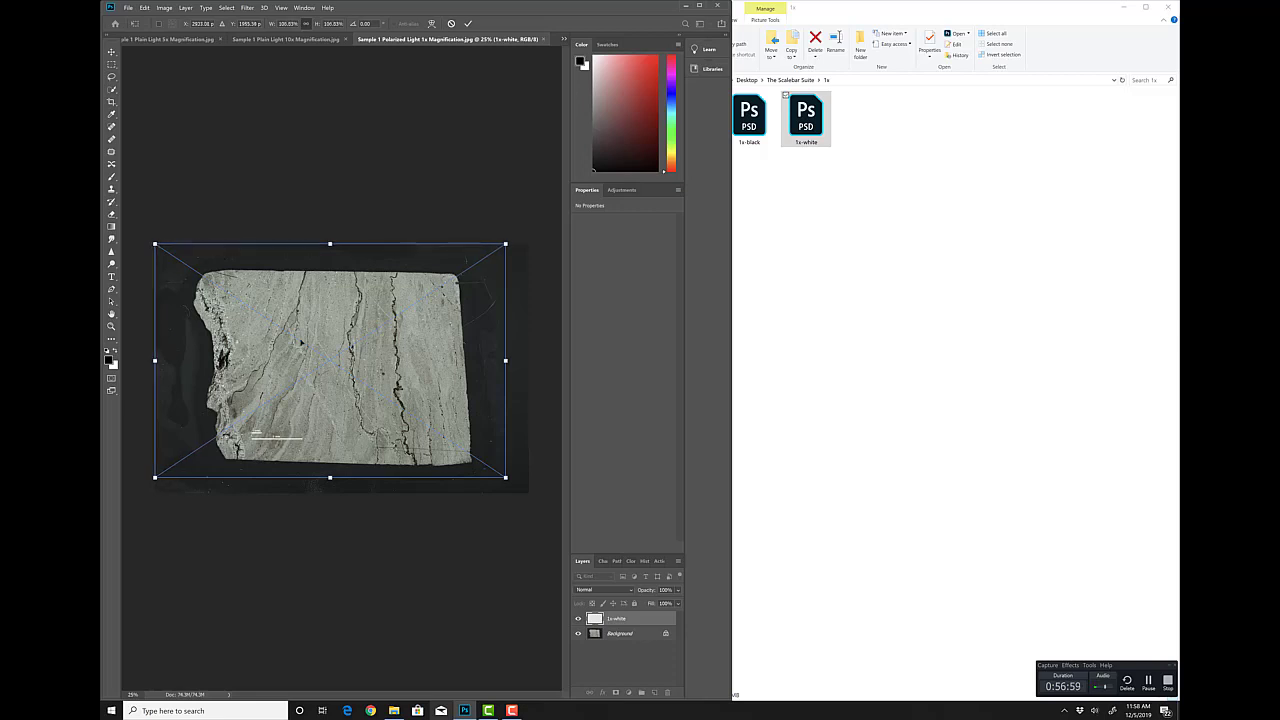
left_click_drag(505, 477, 529, 492)
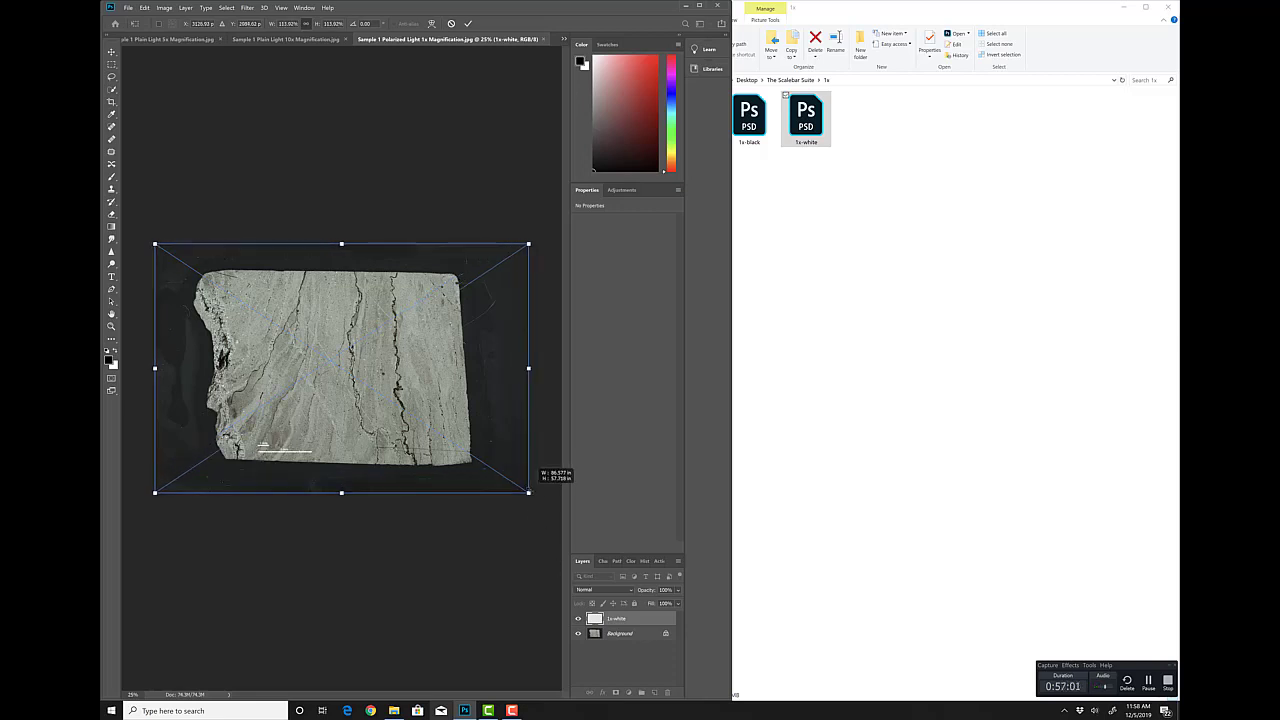
key("Return")
Move the 1x-white scale bar into the dark area below the sample's lower-left part.
key("shift+Left")
key("shift+Left")
key("shift+Left")
key("shift+Left")
key("shift+Left")
key("shift+Left")
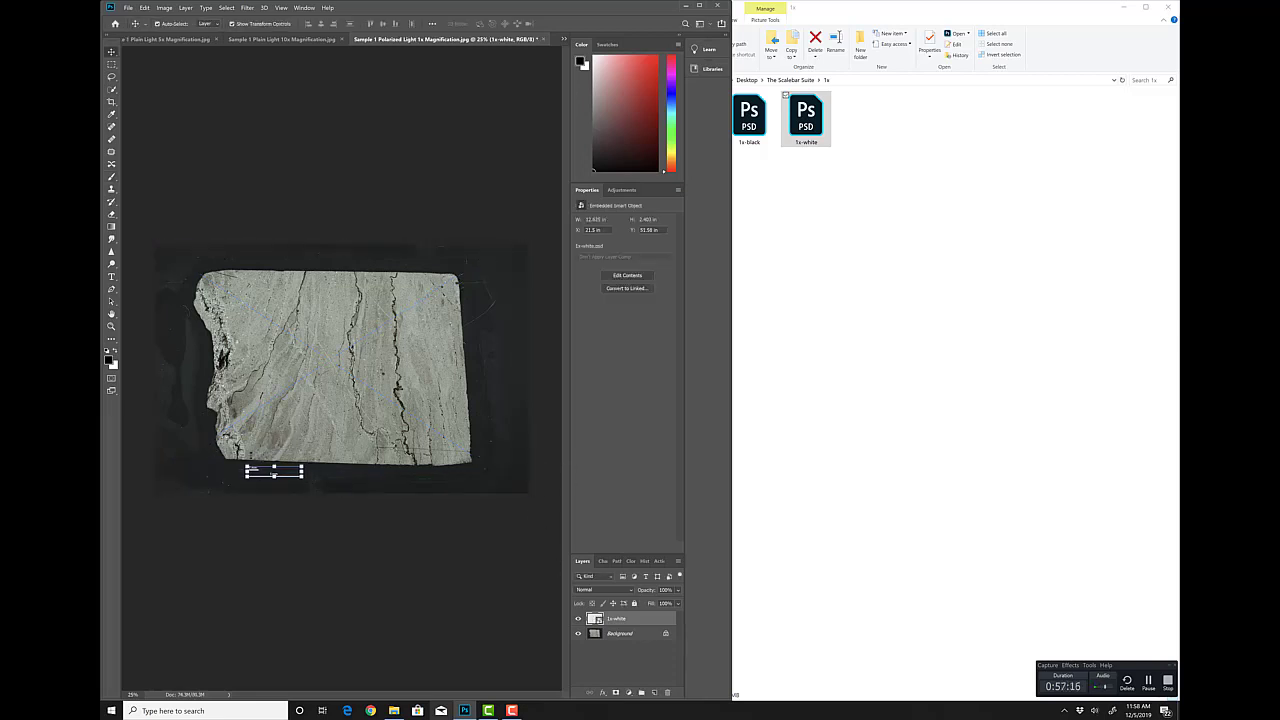
key("shift+Left")
key("shift+Left")
key("shift+Left")
Switch to the Sample 1 Plain Light 5x Magnification image.
key("ctrl+Tab")
key("alt+Tab")
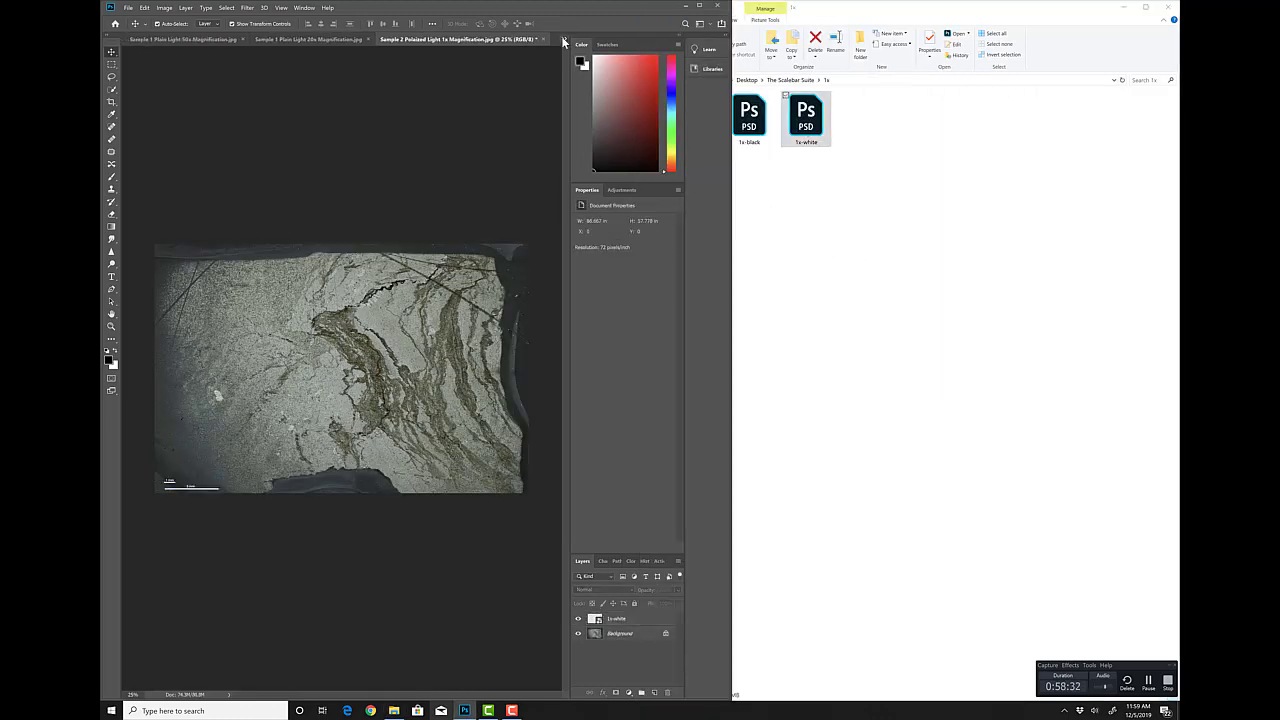
left_click(563, 40)
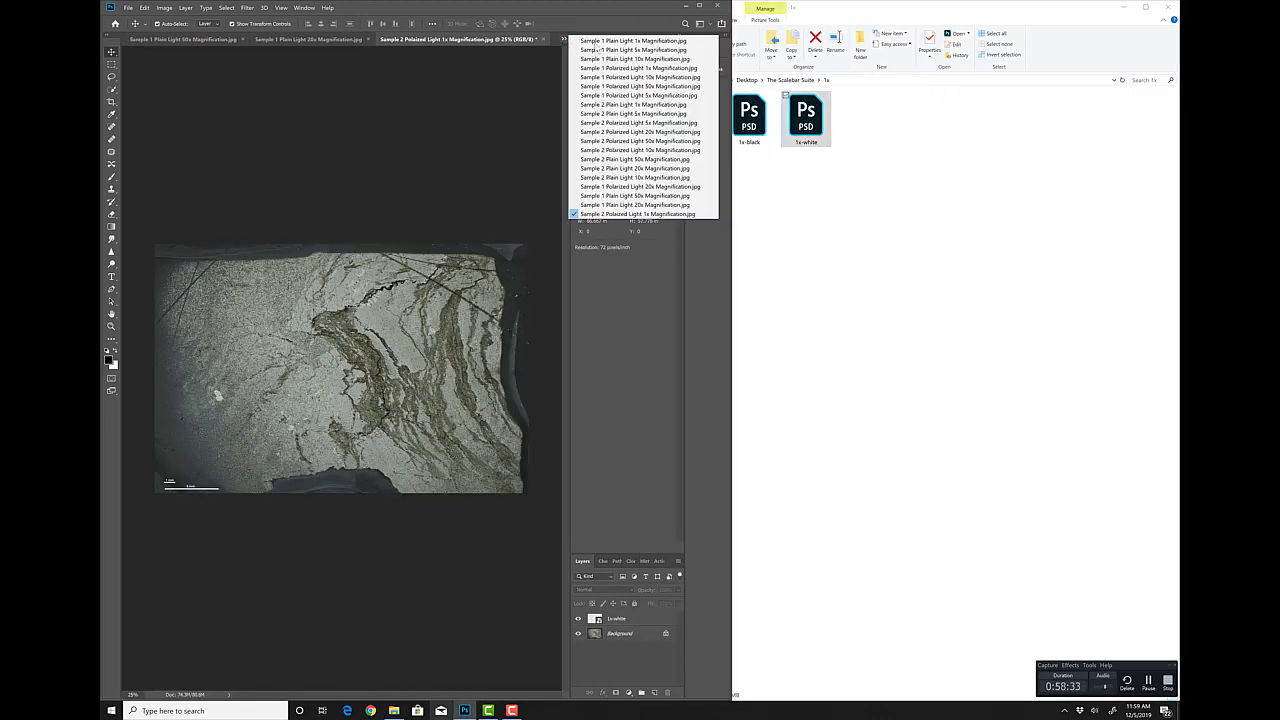
left_click(635, 49)
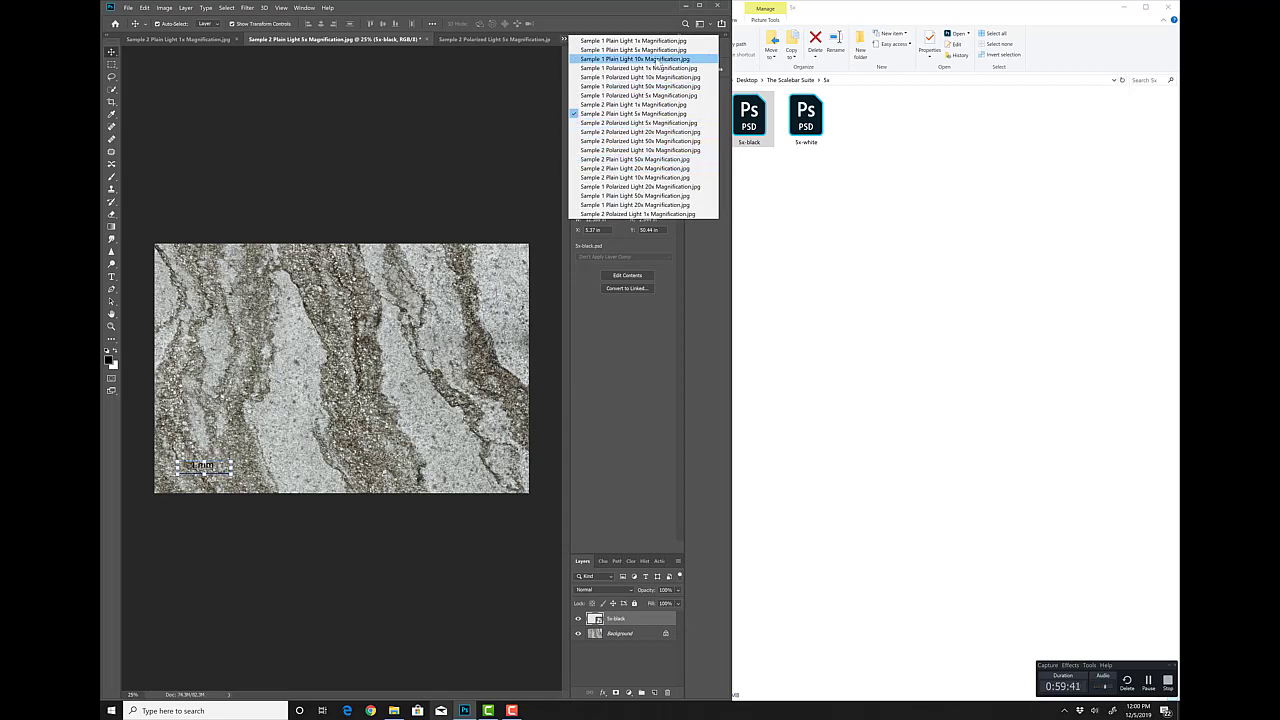
Switch to the Sample 1 Plain Light 10x Magnification image and open the 10x folder of The Scalebar Suite.
left_click(684, 60)
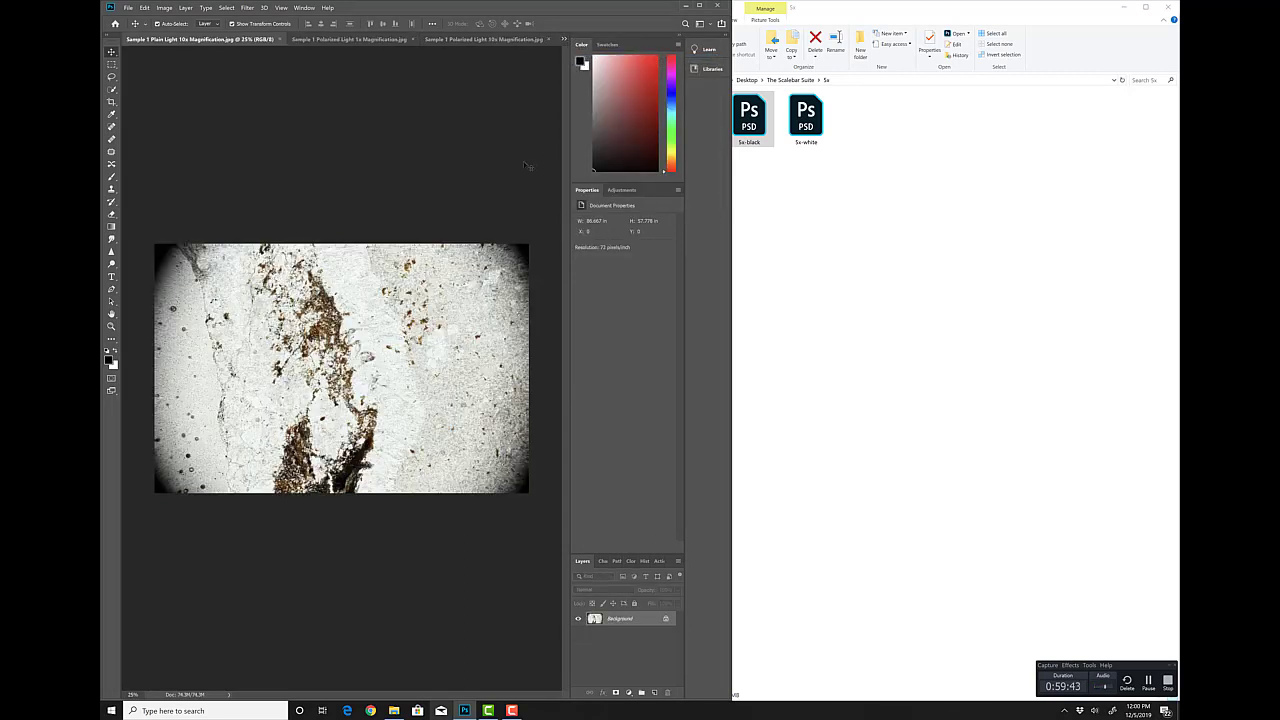
left_click(881, 224)
left_click(790, 79)
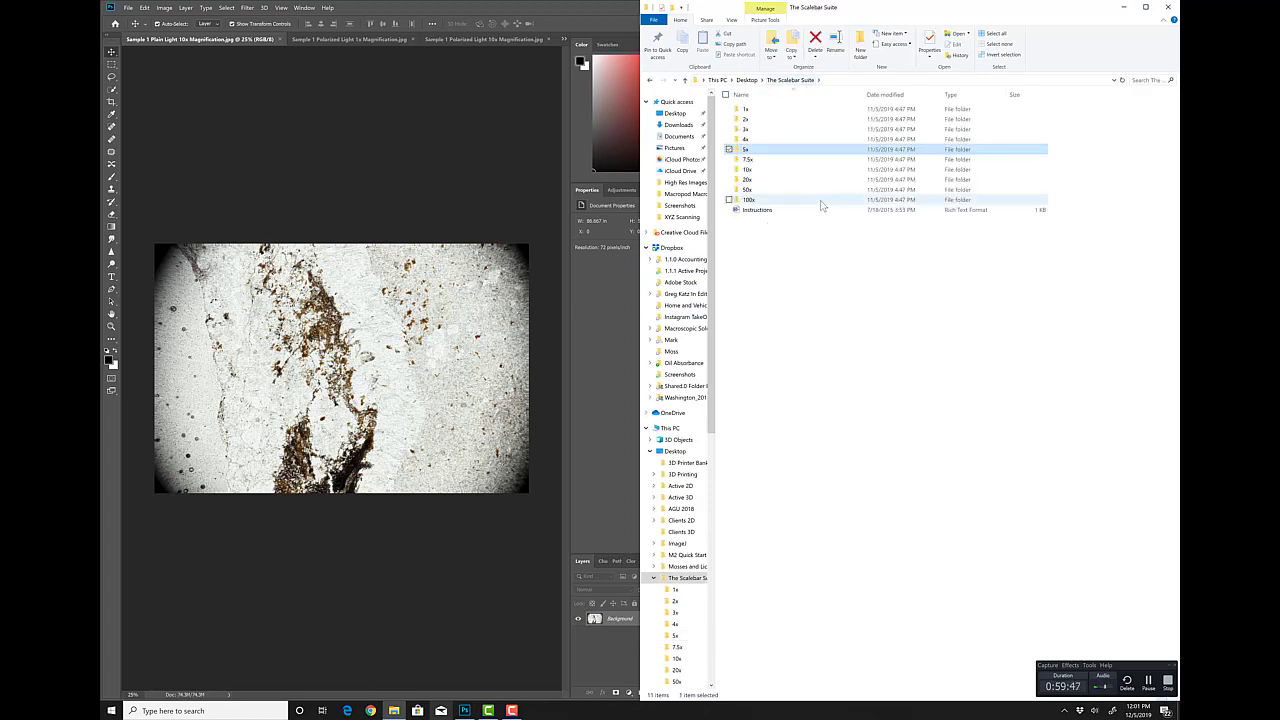
double_click(756, 171)
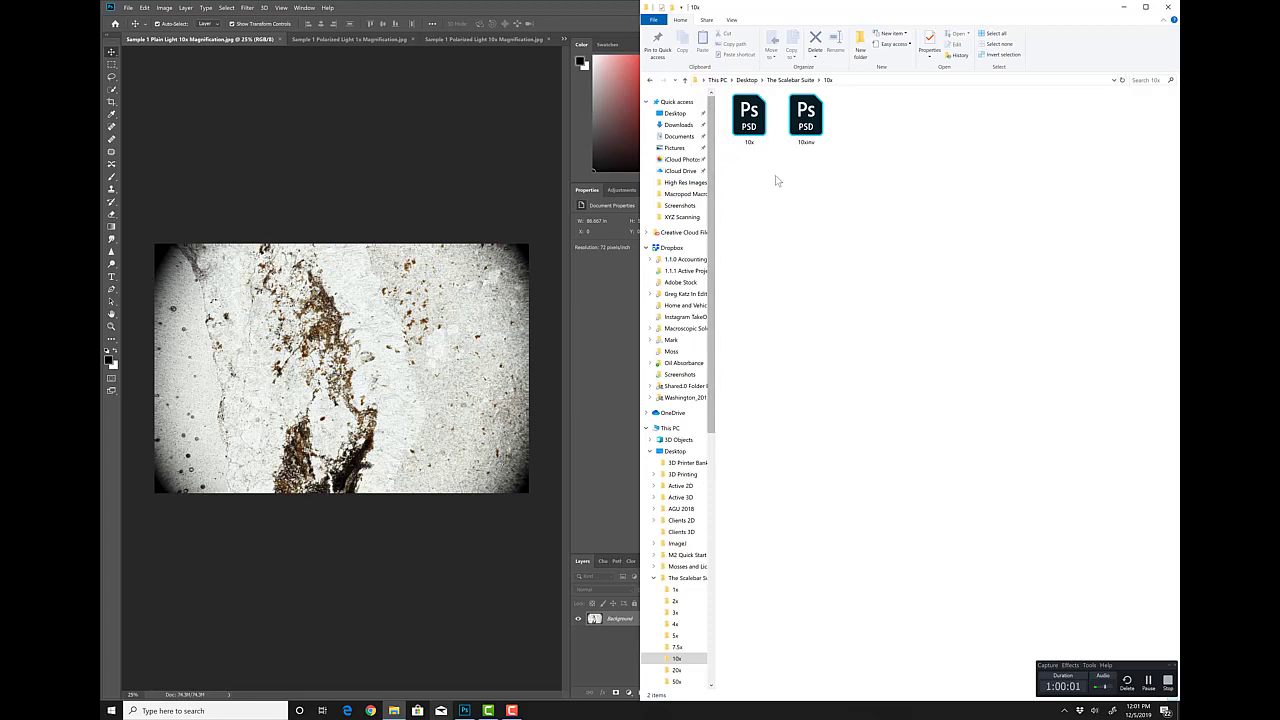
Place the 10x scale bar on the Plain Light 10x image, scaled to the full image frame and moved to its lower-right area.
left_click_drag(753, 120, 332, 318)
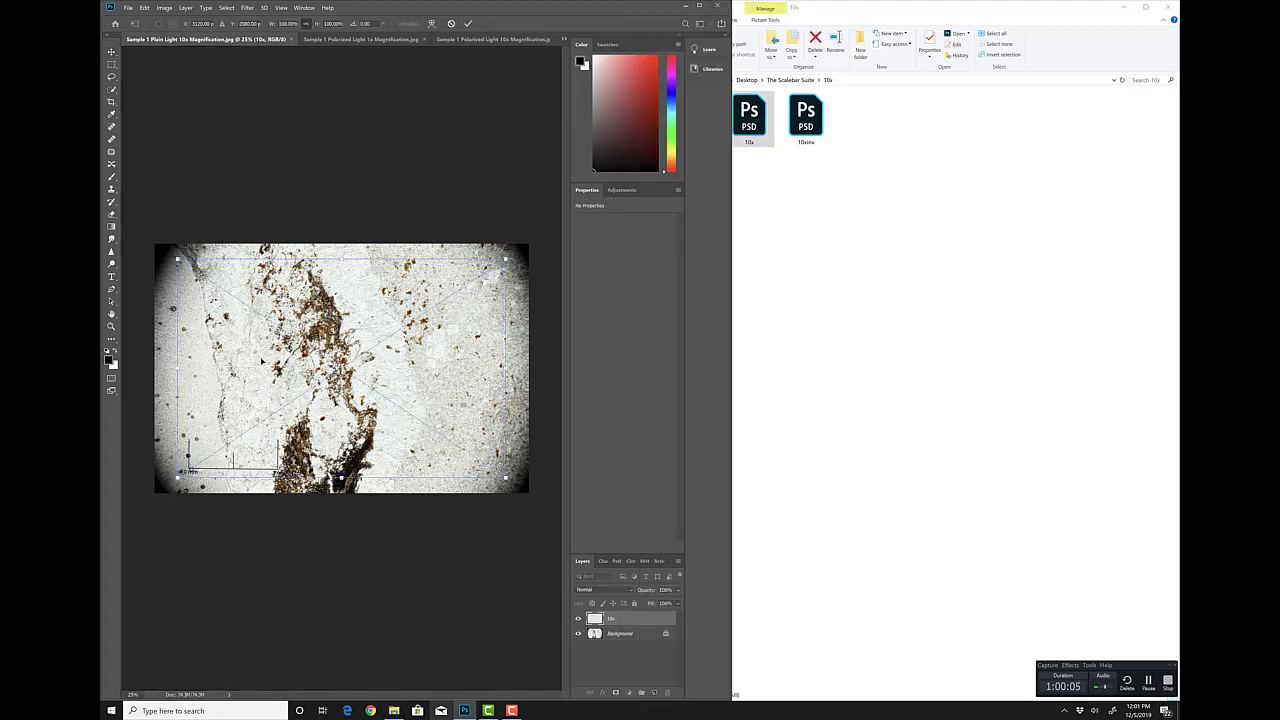
left_click_drag(178, 259, 155, 243)
left_click_drag(506, 477, 529, 492)
left_click_drag(190, 467, 416, 456)
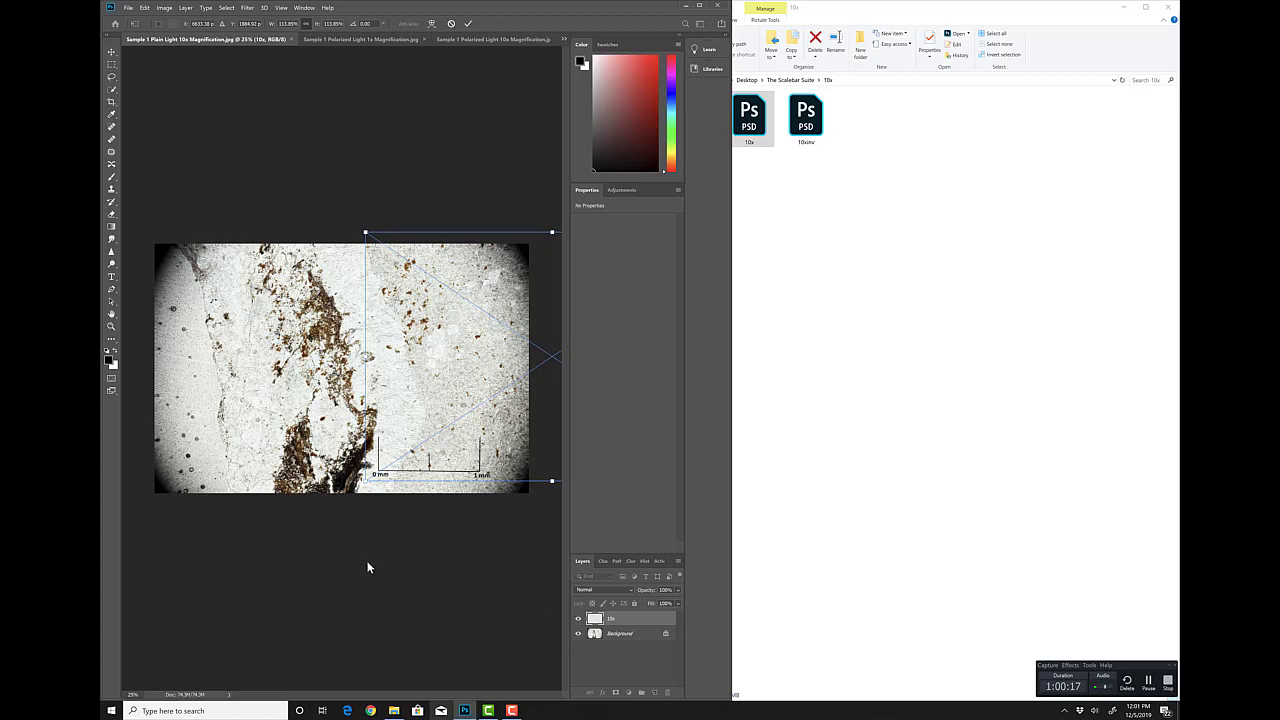
key("Return")
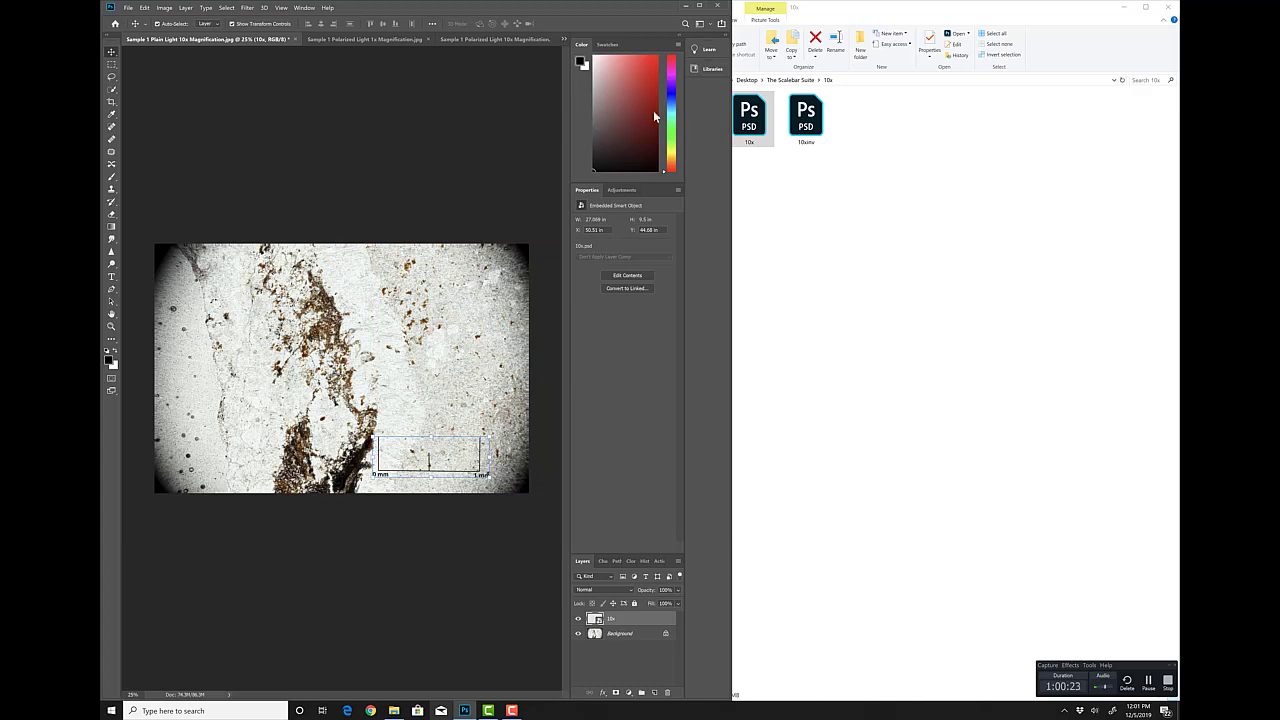
left_click(509, 98)
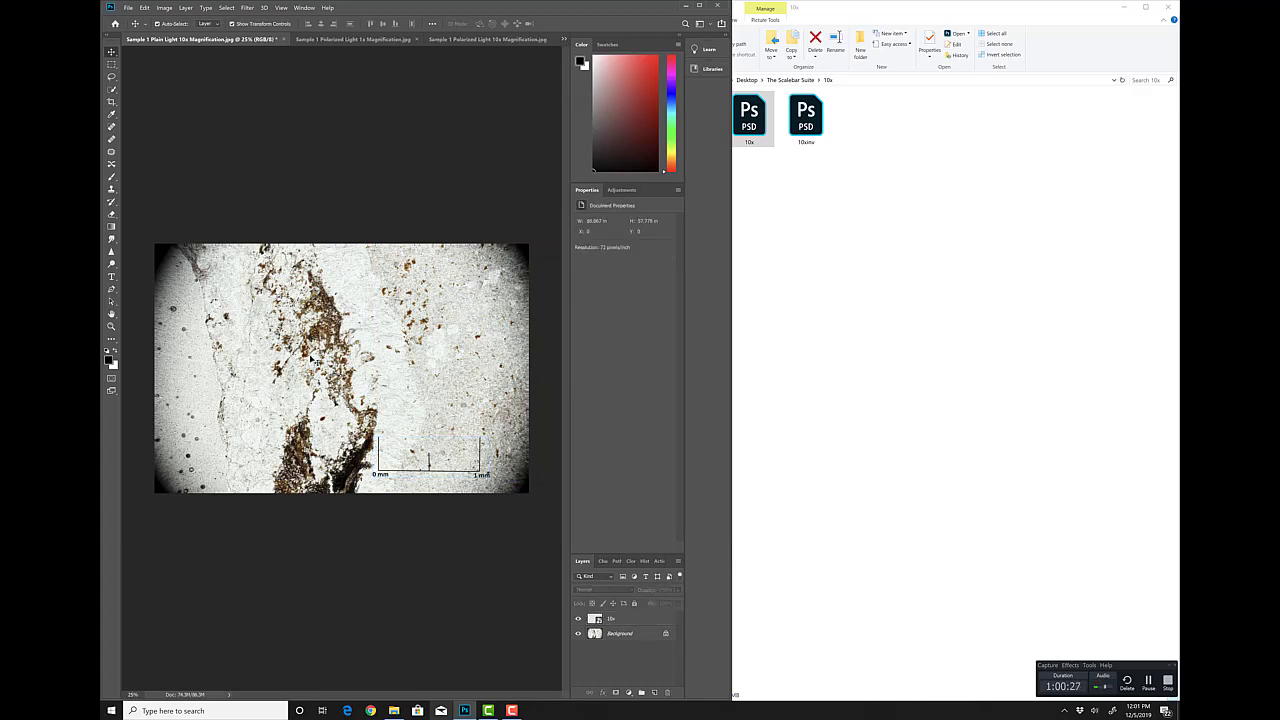
Crop the dark vignetted edges off the Plain Light 10x image at the Original Ratio, to about 76 by 51 inches.
left_click(111, 101)
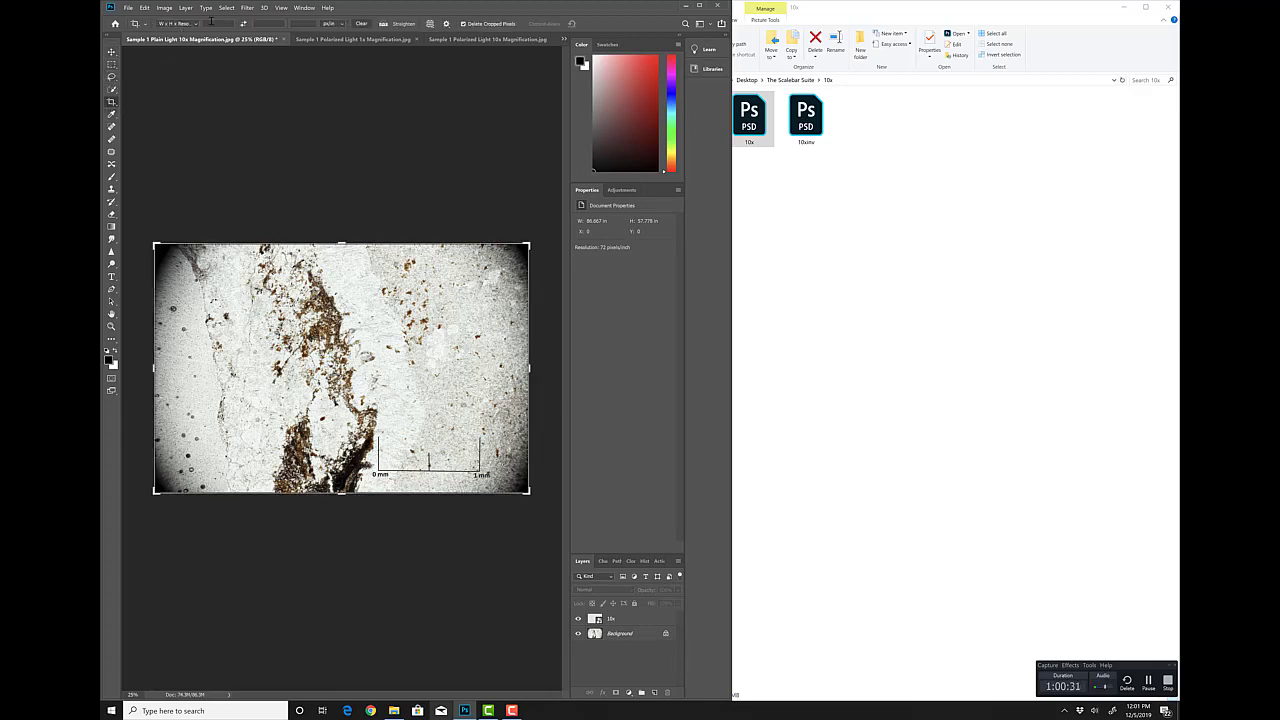
left_click(195, 25)
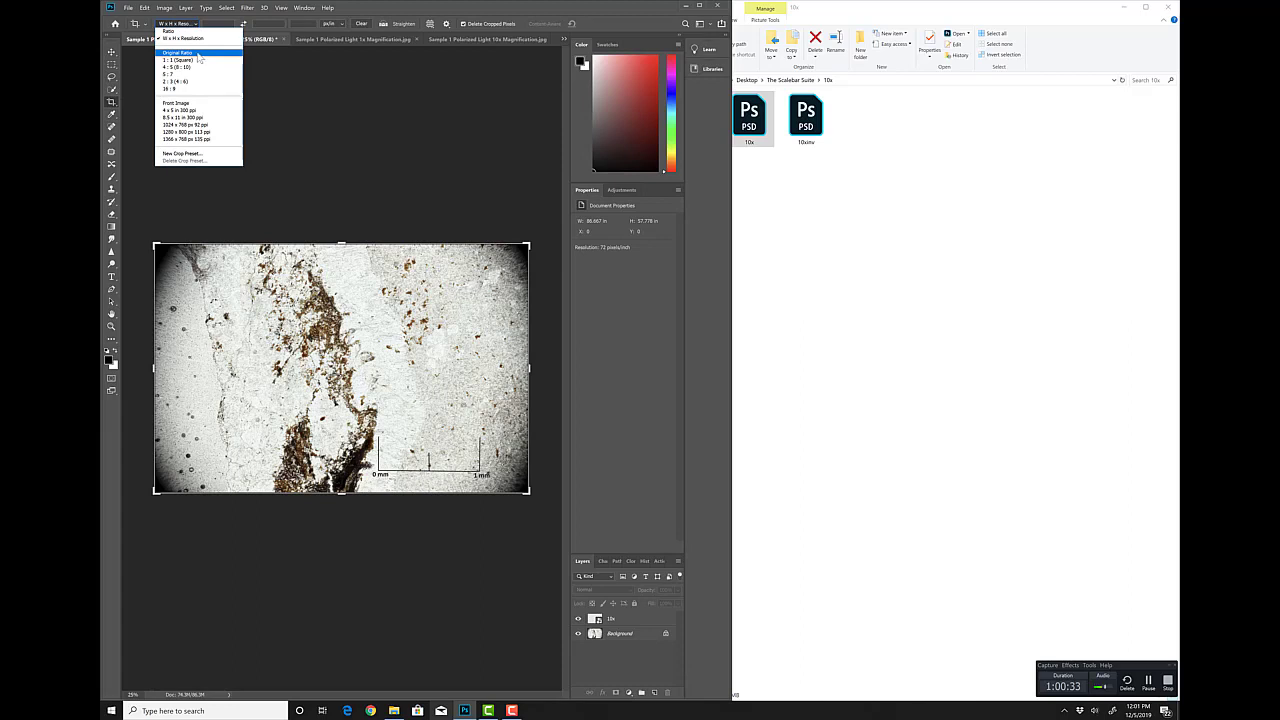
left_click(198, 54)
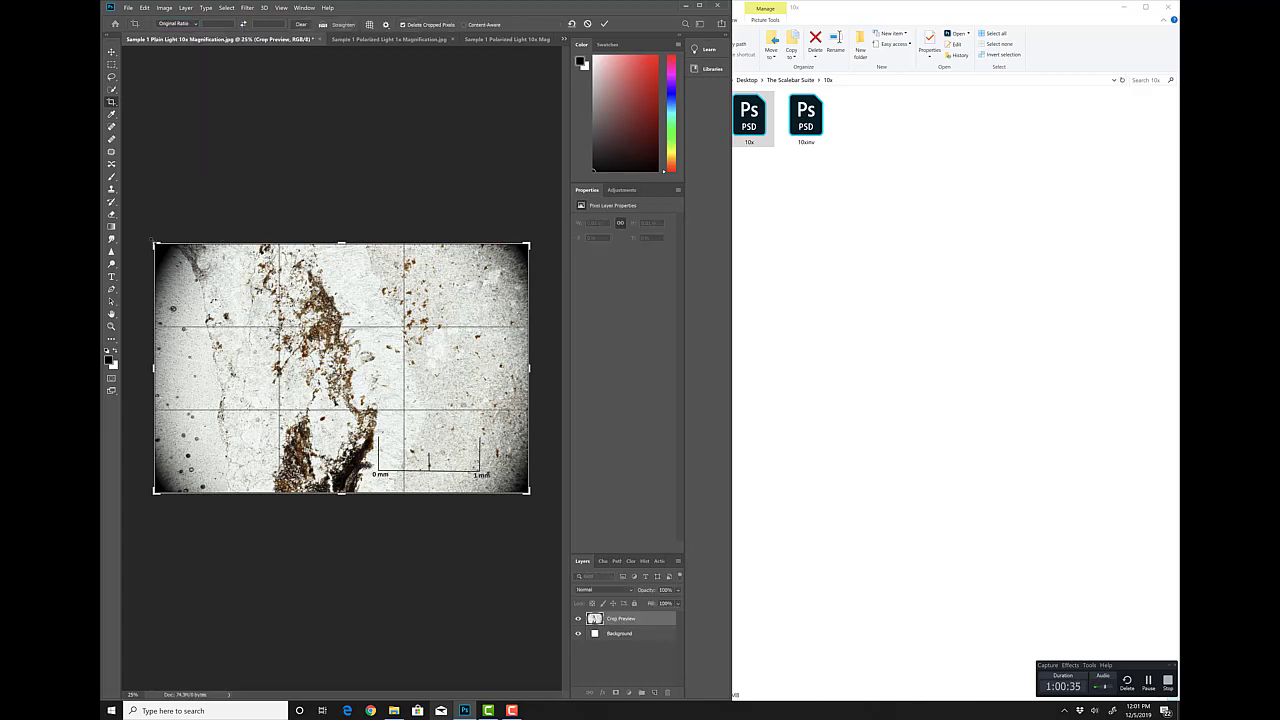
left_click_drag(154, 242, 172, 240)
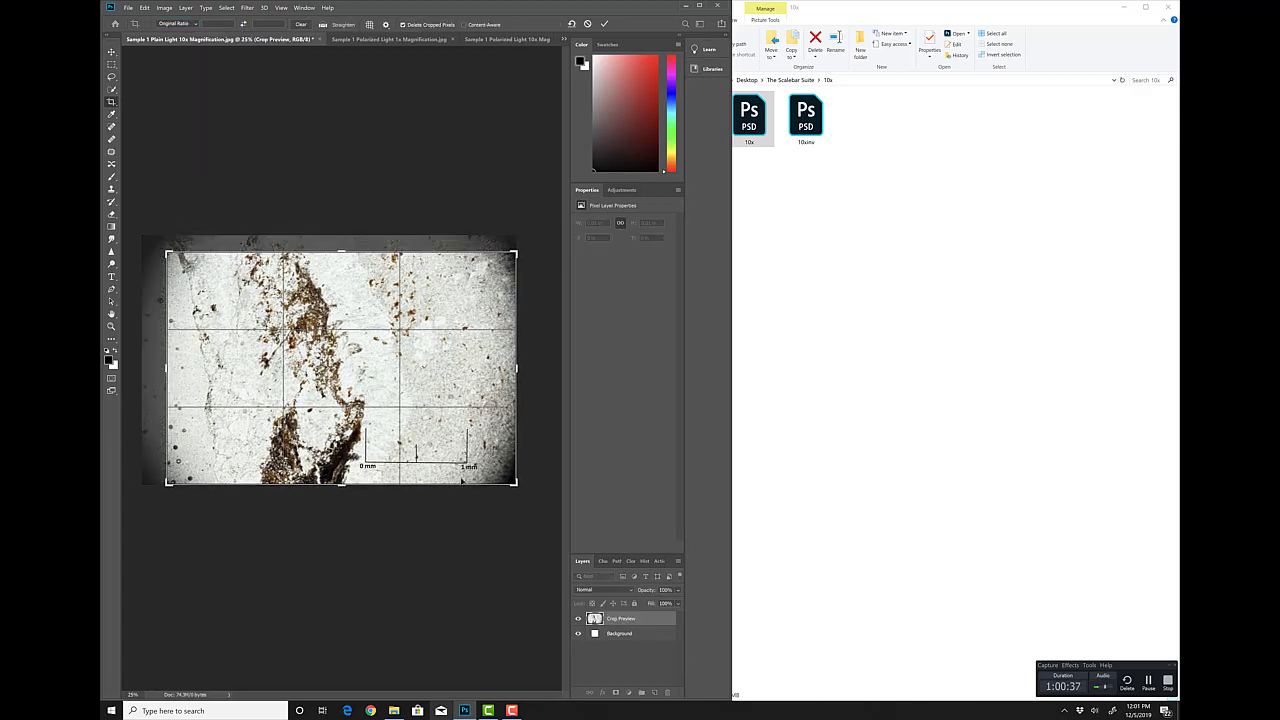
mouse_move(511, 486)
left_mouse_down()
mouse_move(507, 476)
mouse_move(528, 488)
left_mouse_up()
key("Return")
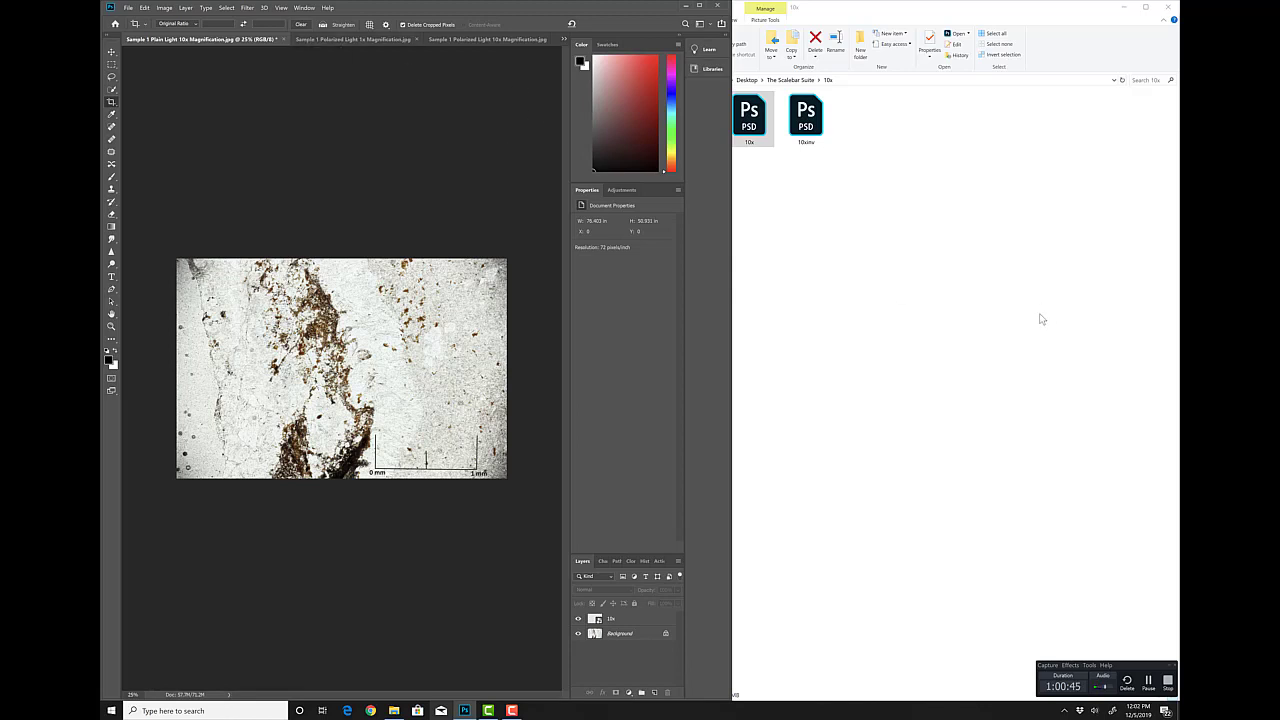
Place the 10x scale bar on the Sample 1 Polarized Light 10x Magnification image, scaled to the full image frame and moved to its lower-right area.
left_click(1014, 263)
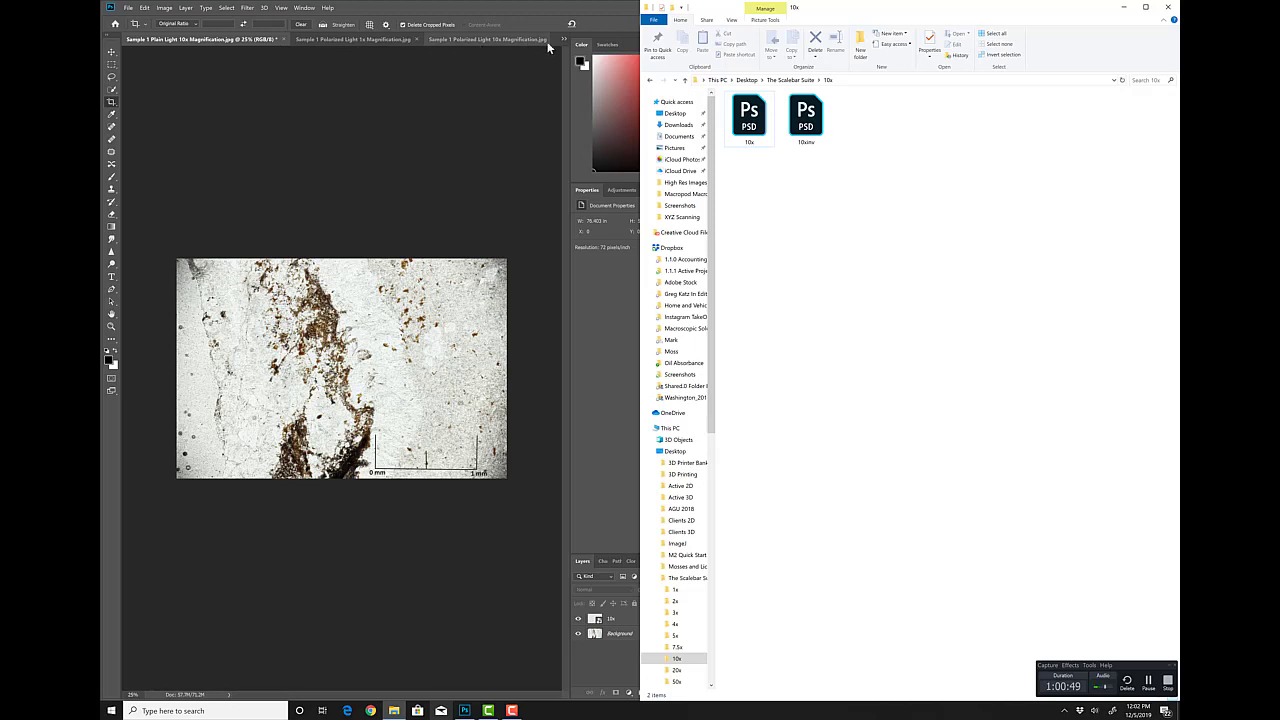
left_click(510, 40)
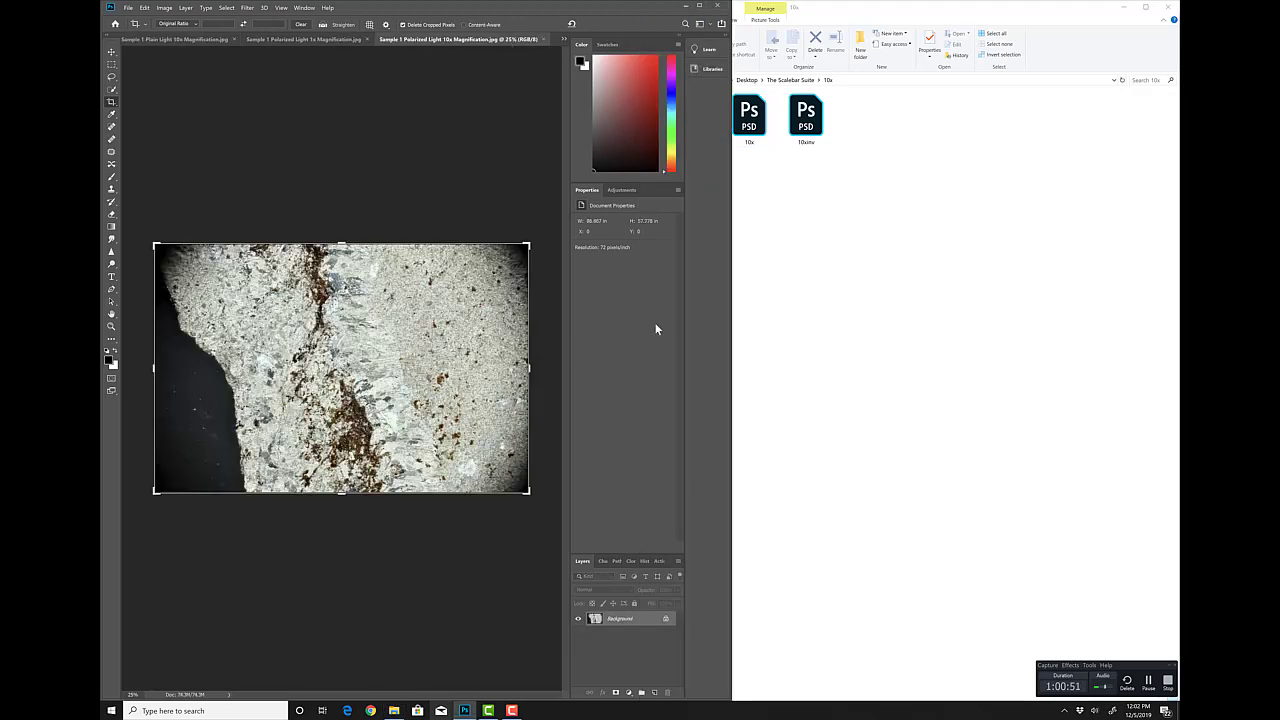
left_click(760, 120)
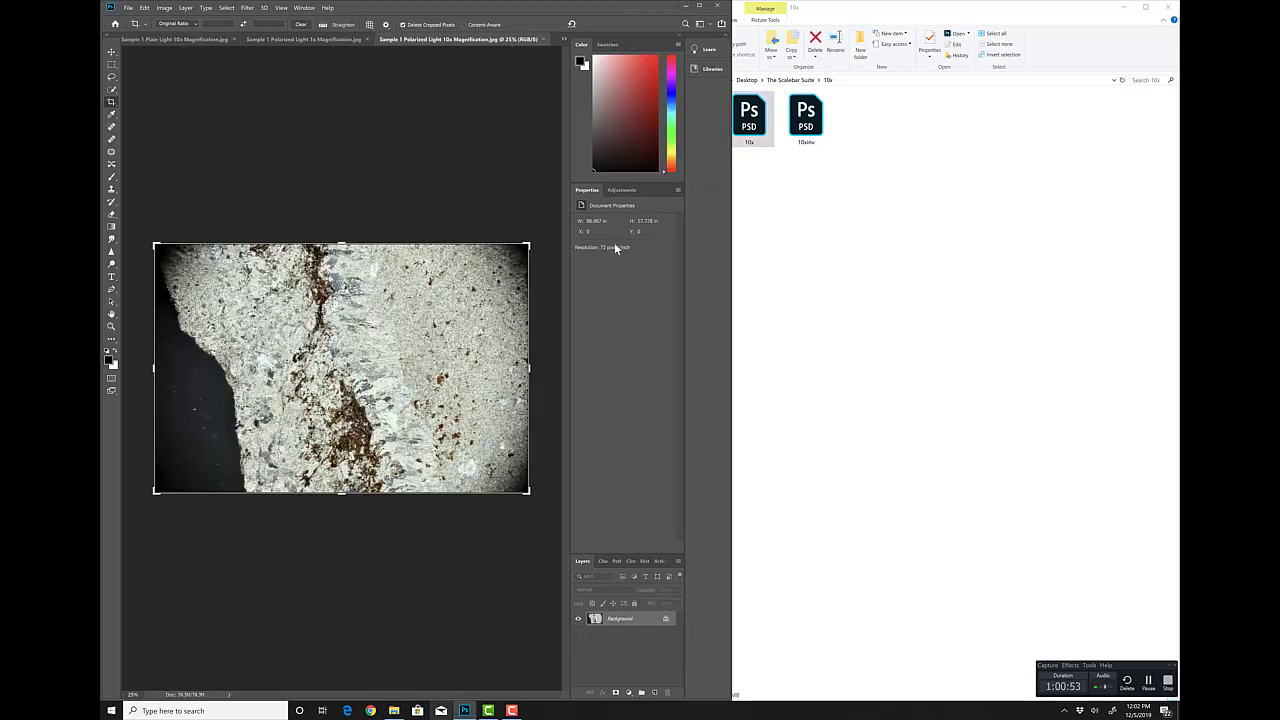
left_click_drag(614, 247, 412, 360)
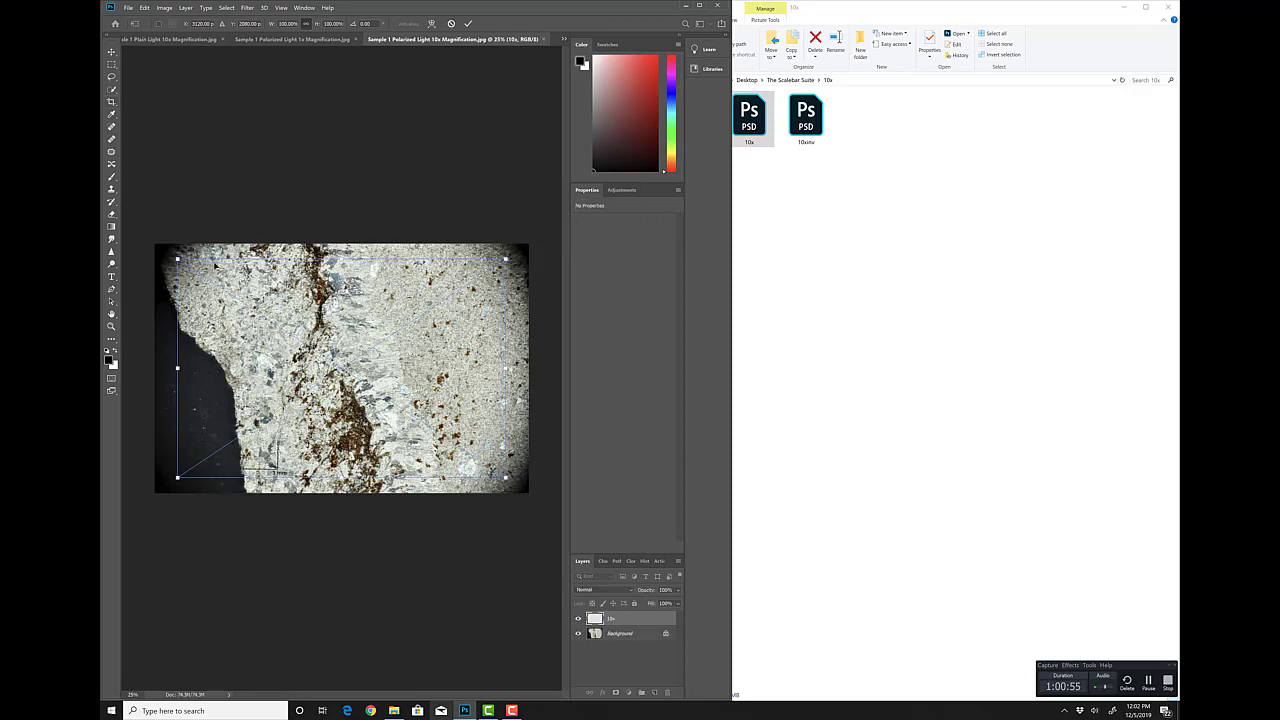
left_click_drag(177, 259, 155, 244)
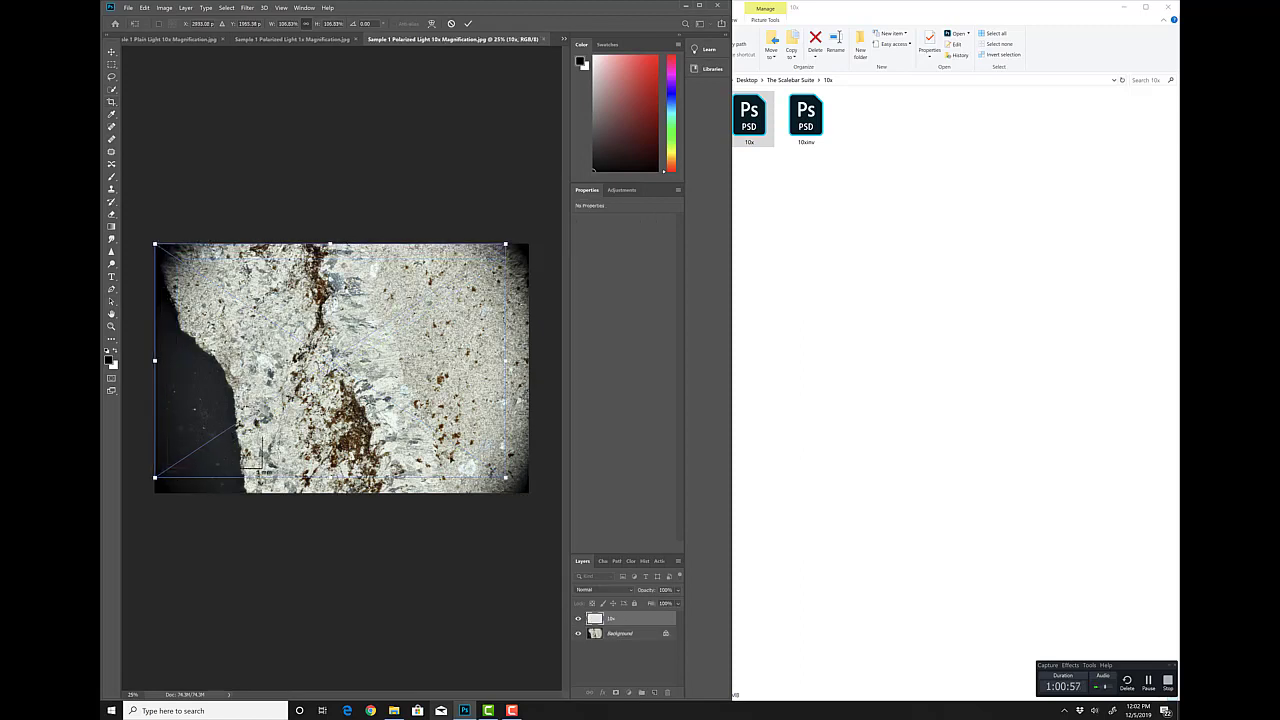
left_click_drag(506, 477, 529, 492)
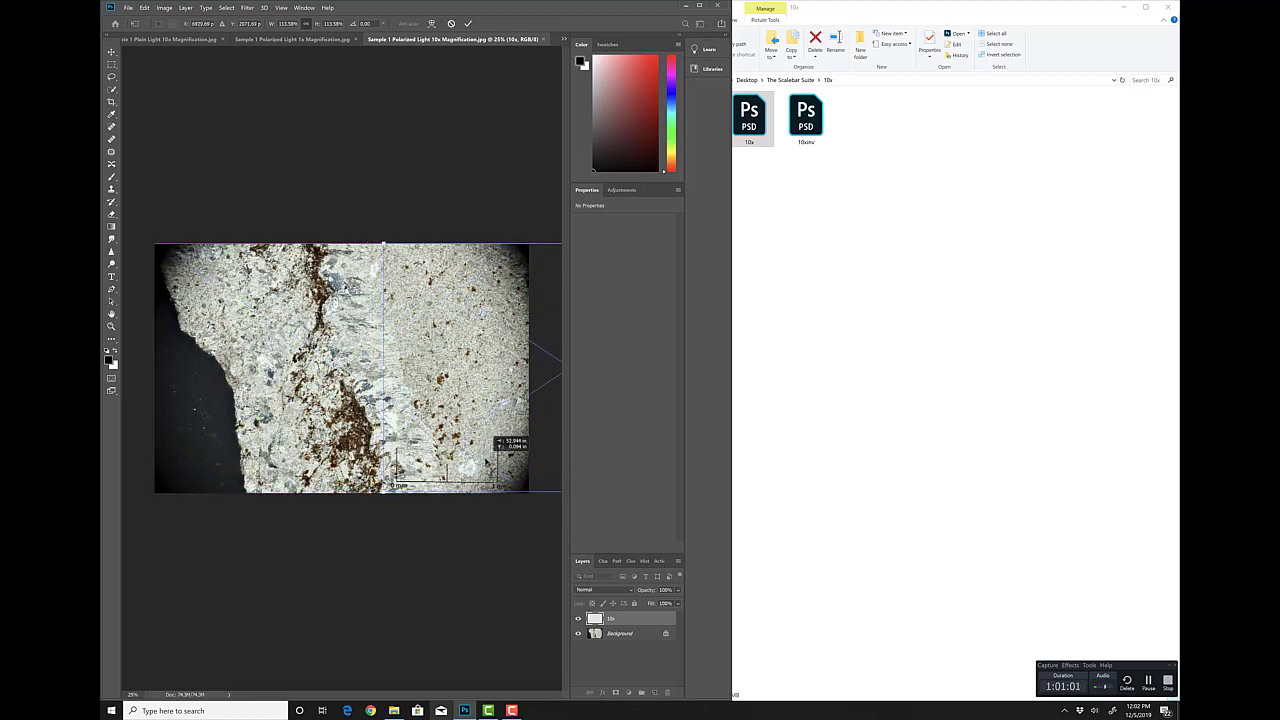
key("Return")
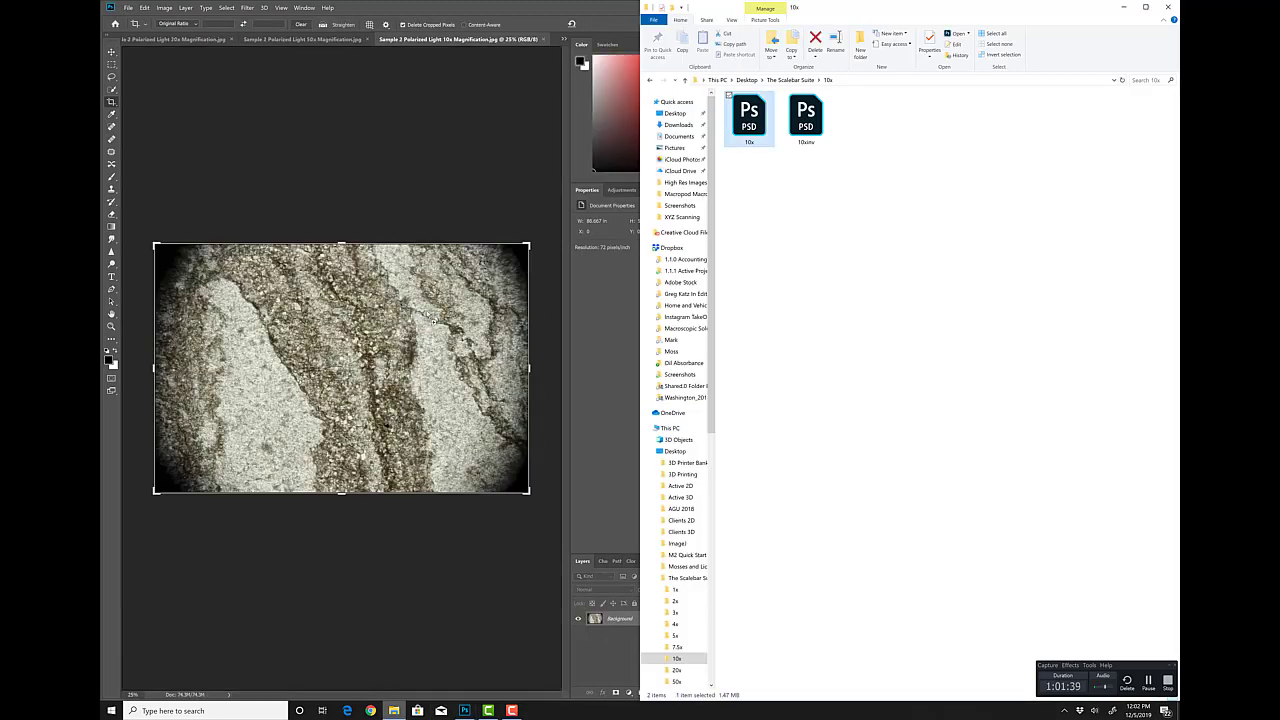
Close the 50x scale bar folder and maximize the image editor's window on the Sample 2 Polarized Light 50x Magnification image.
left_click(563, 39)
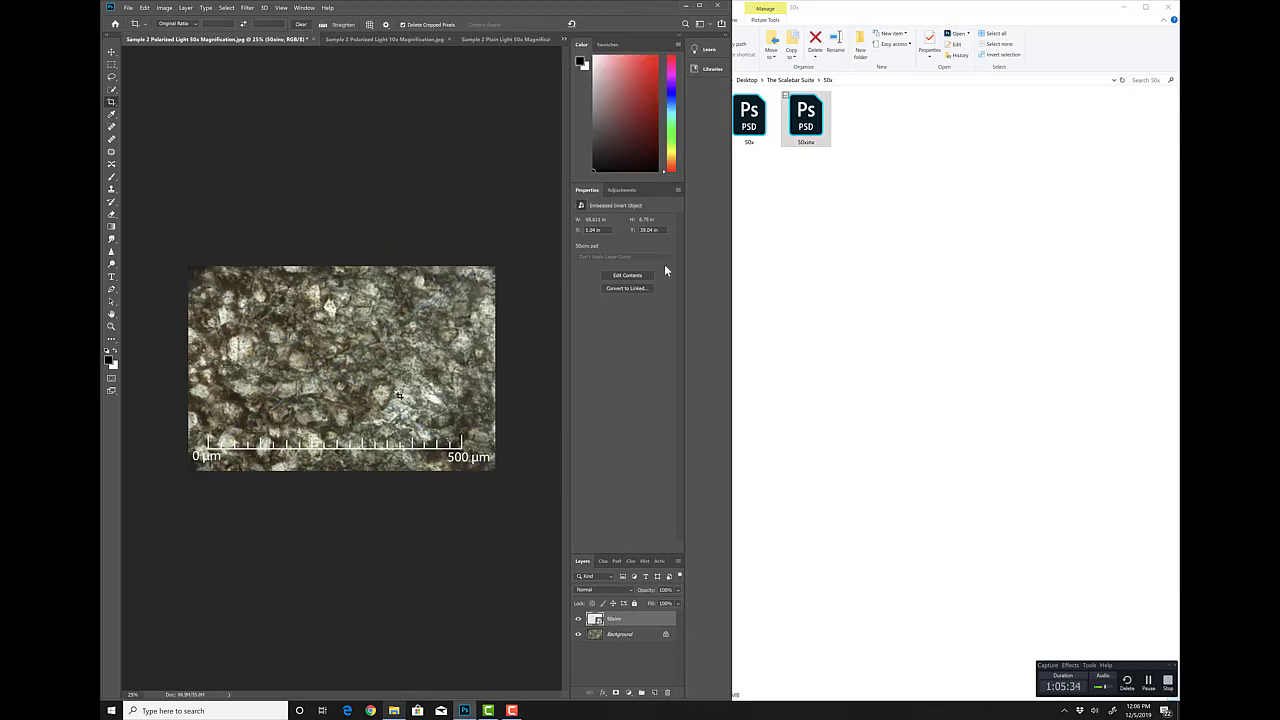
left_click(823, 253)
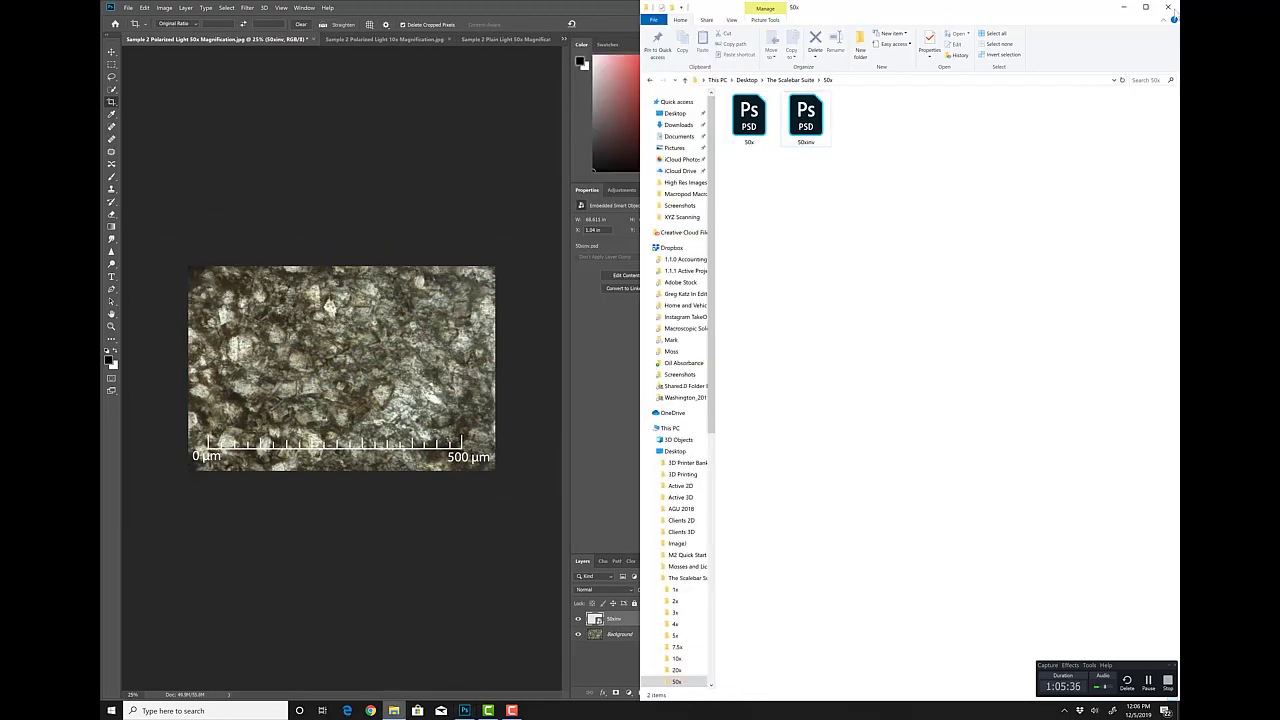
left_click(1170, 9)
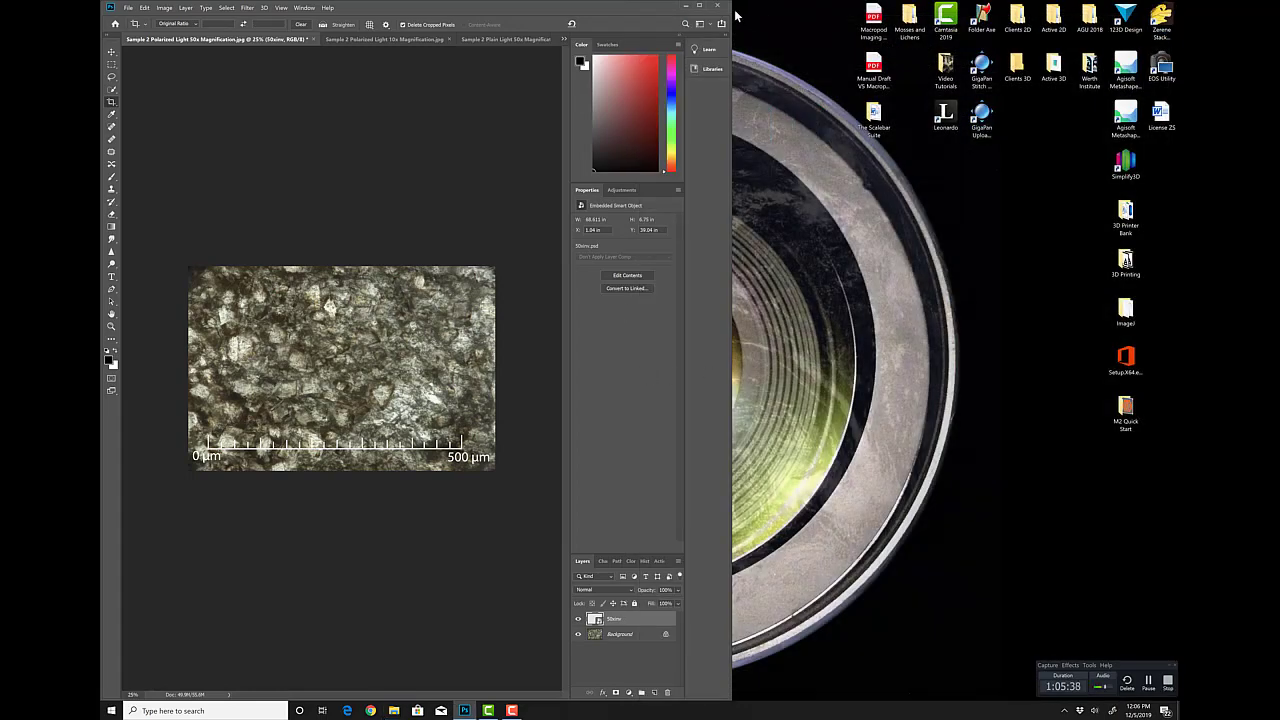
left_click(701, 7)
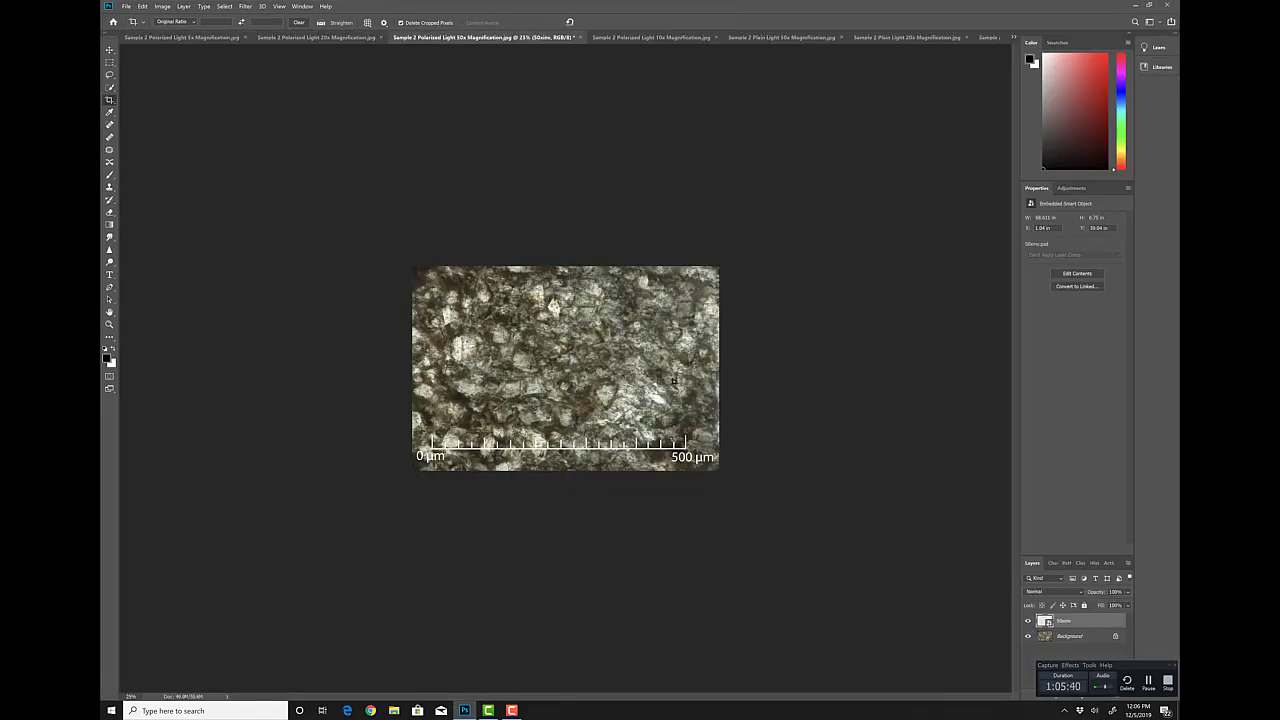
scroll(673, 381, "up", 3)
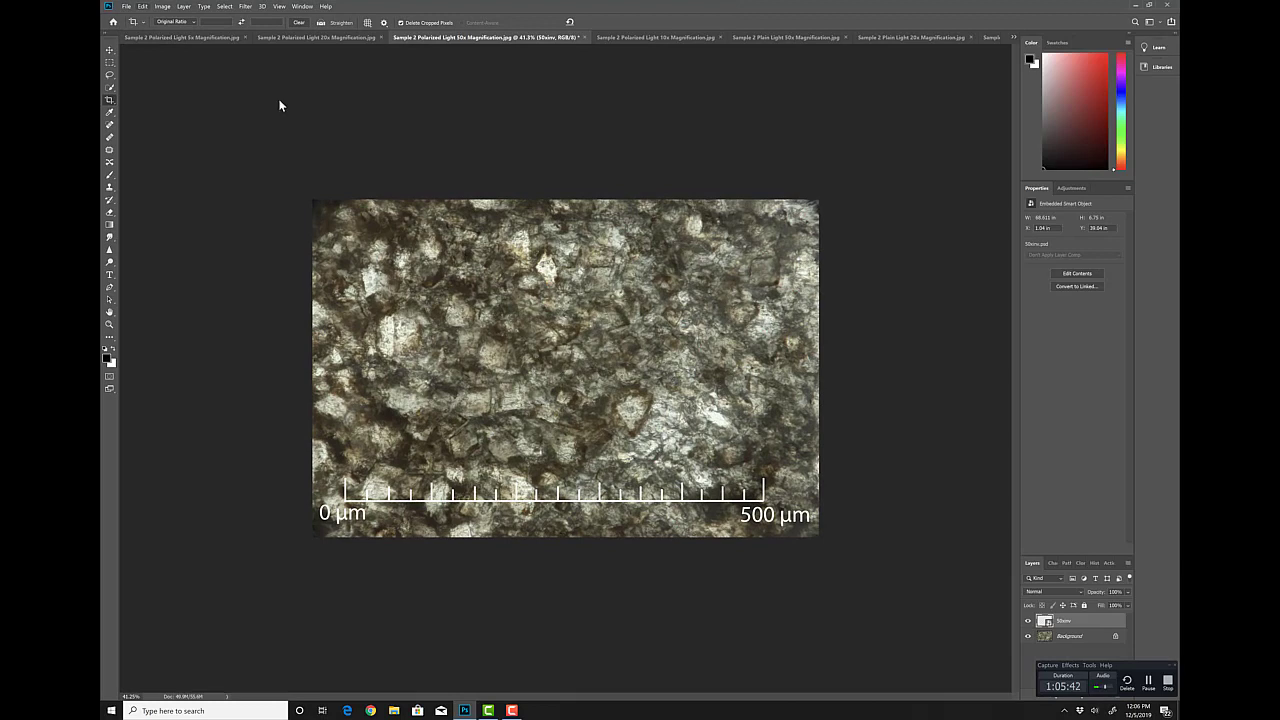
Switch to the Sample 1 Plain Light 1x Magnification image and merge its scale bar layer with the background.
left_click(1012, 38)
left_click(1049, 40)
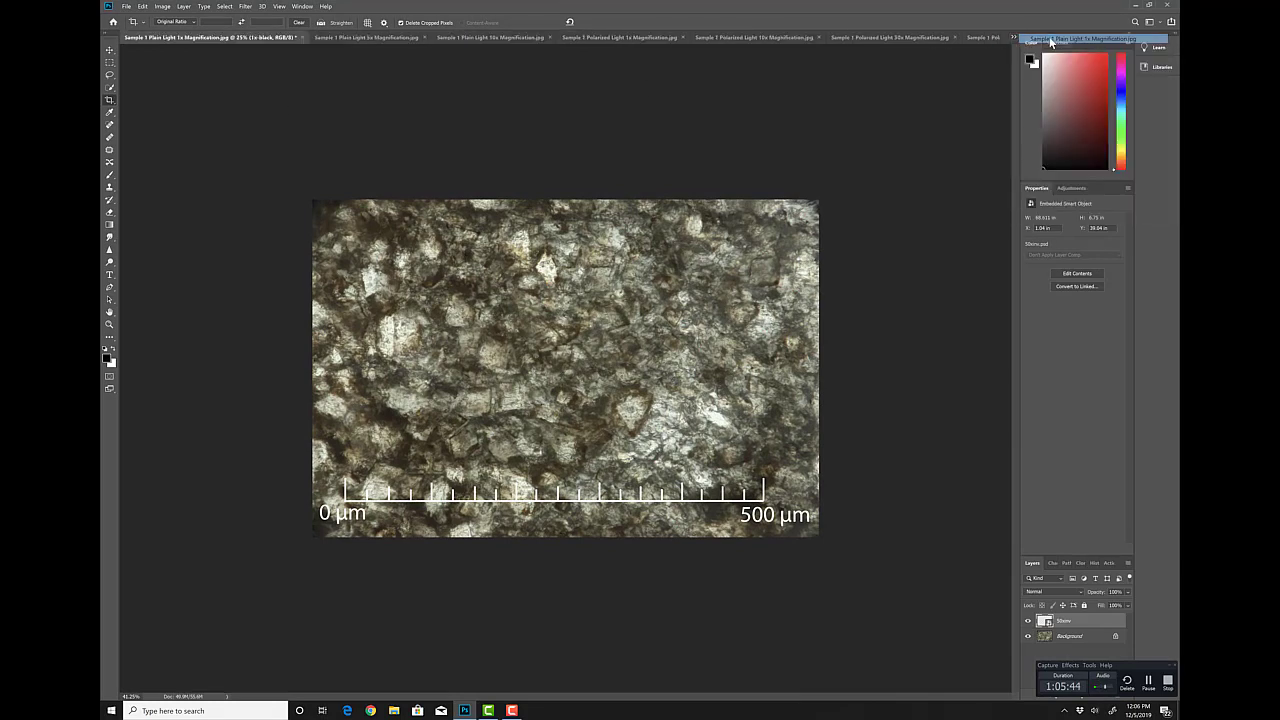
left_click(1063, 640, "shift")
right_click(1063, 640)
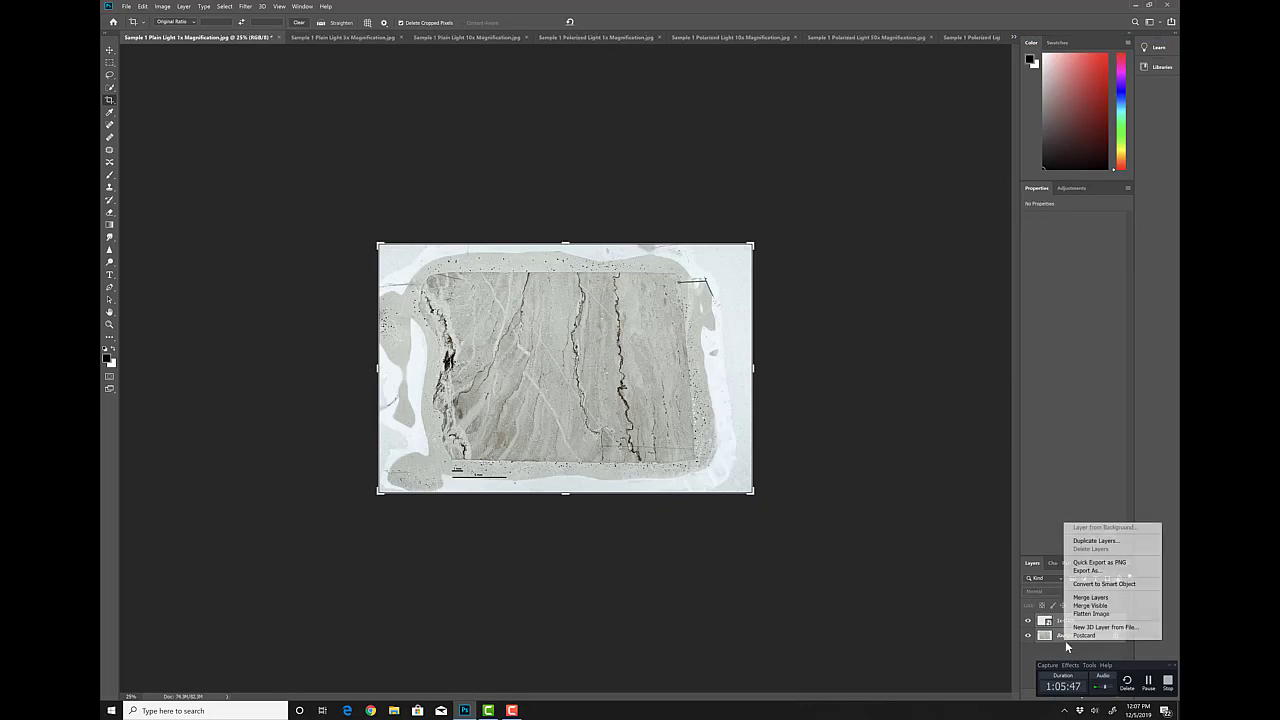
left_click(1105, 598)
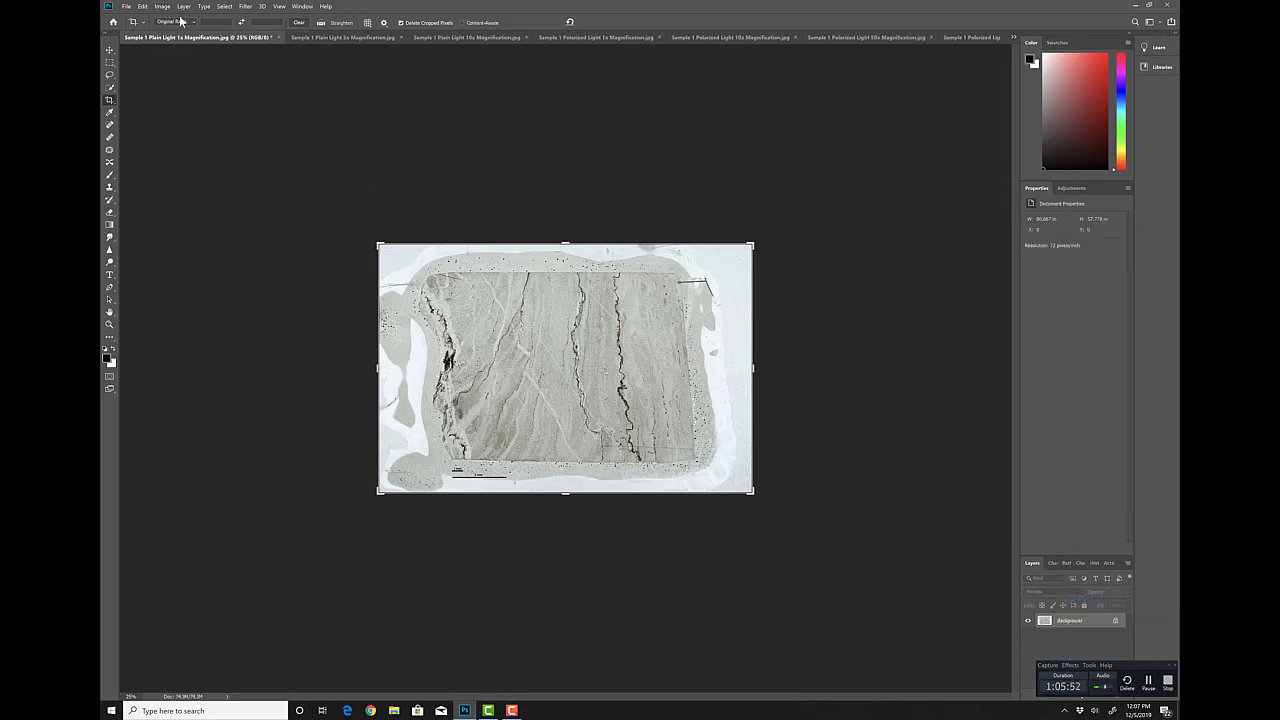
Apply Smart Sharpen to the merged 1x image with Amount 38%, Radius 5.9 px, Reduce Noise 40% and Remove set to Lens Blur.
key("ctrl+0")
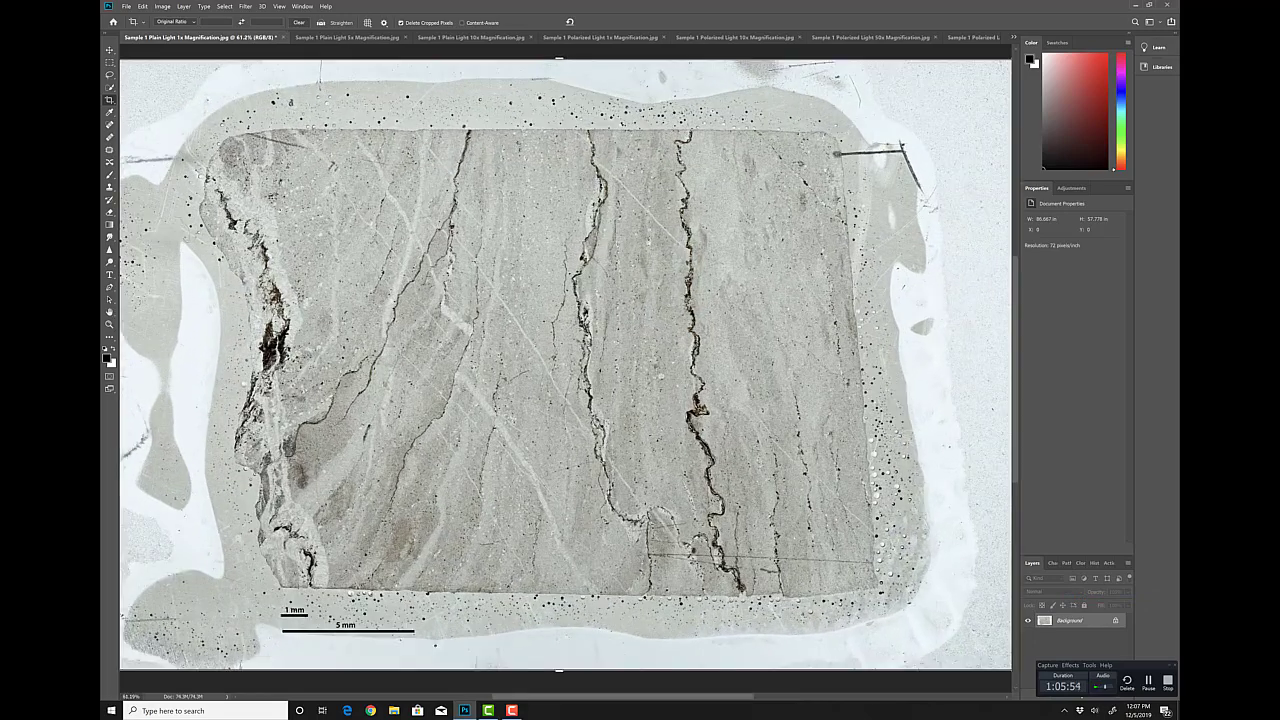
left_click(244, 7)
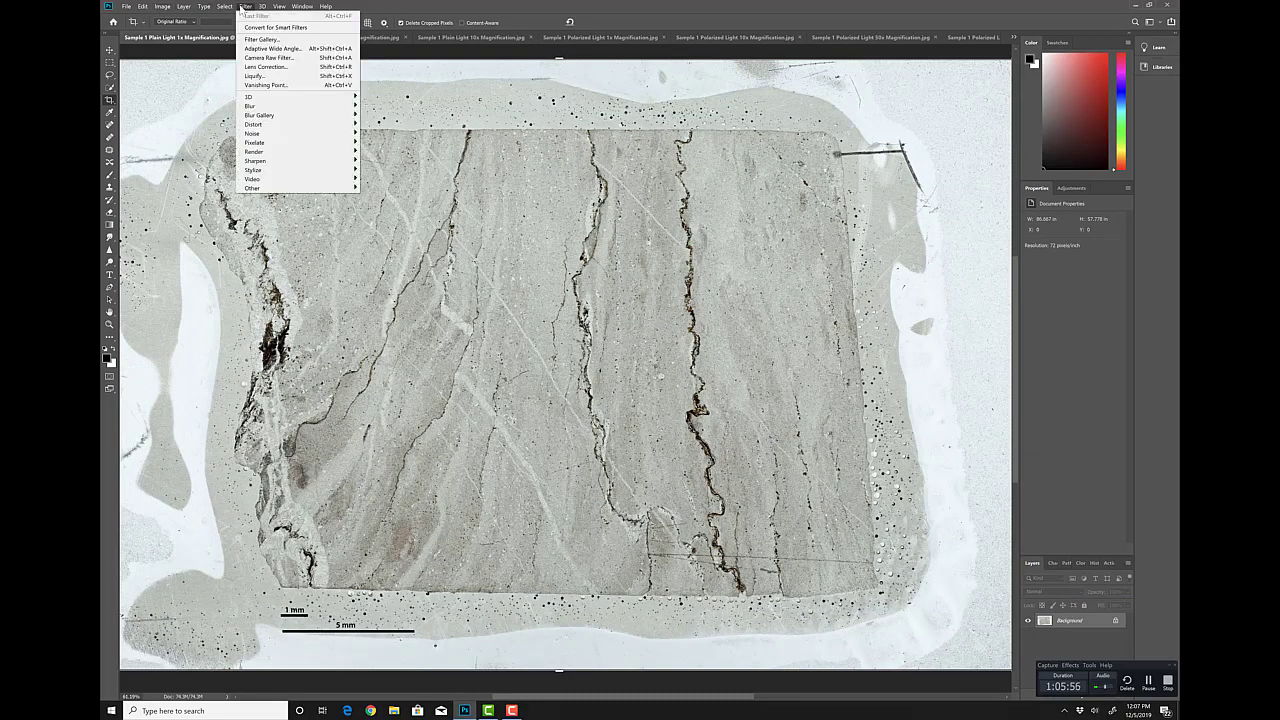
mouse_move(288, 172)
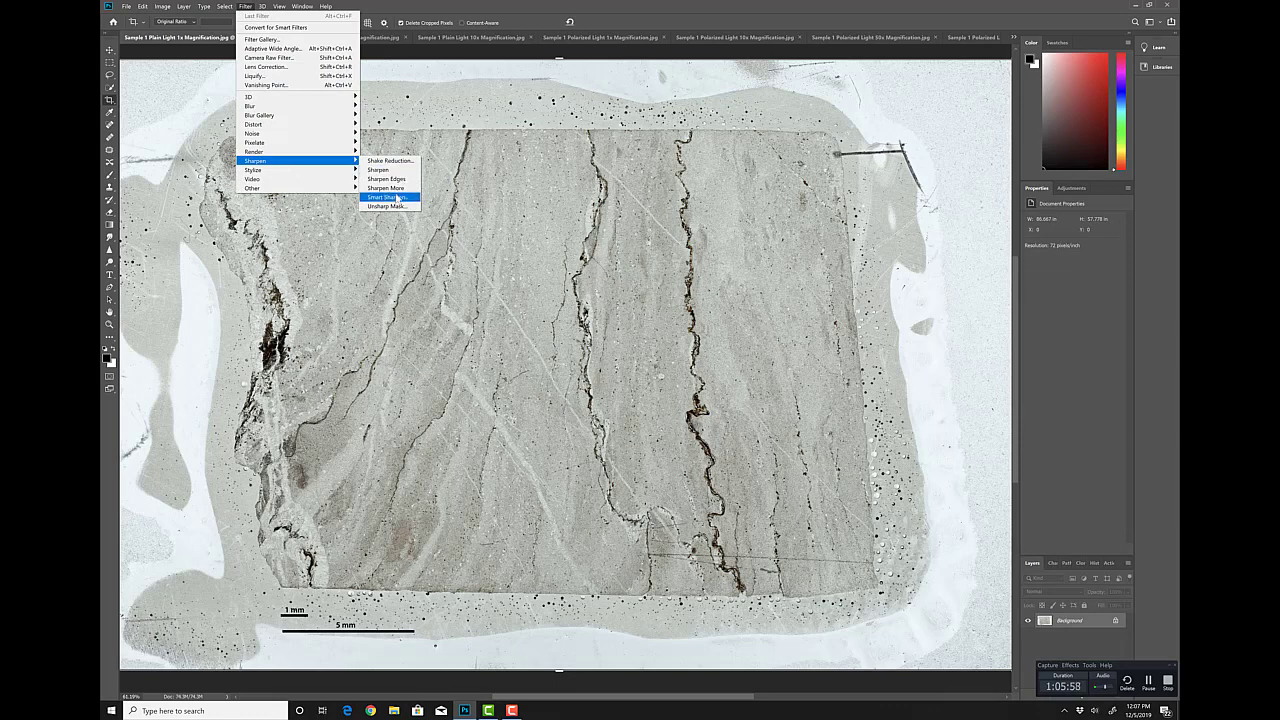
left_click(394, 199)
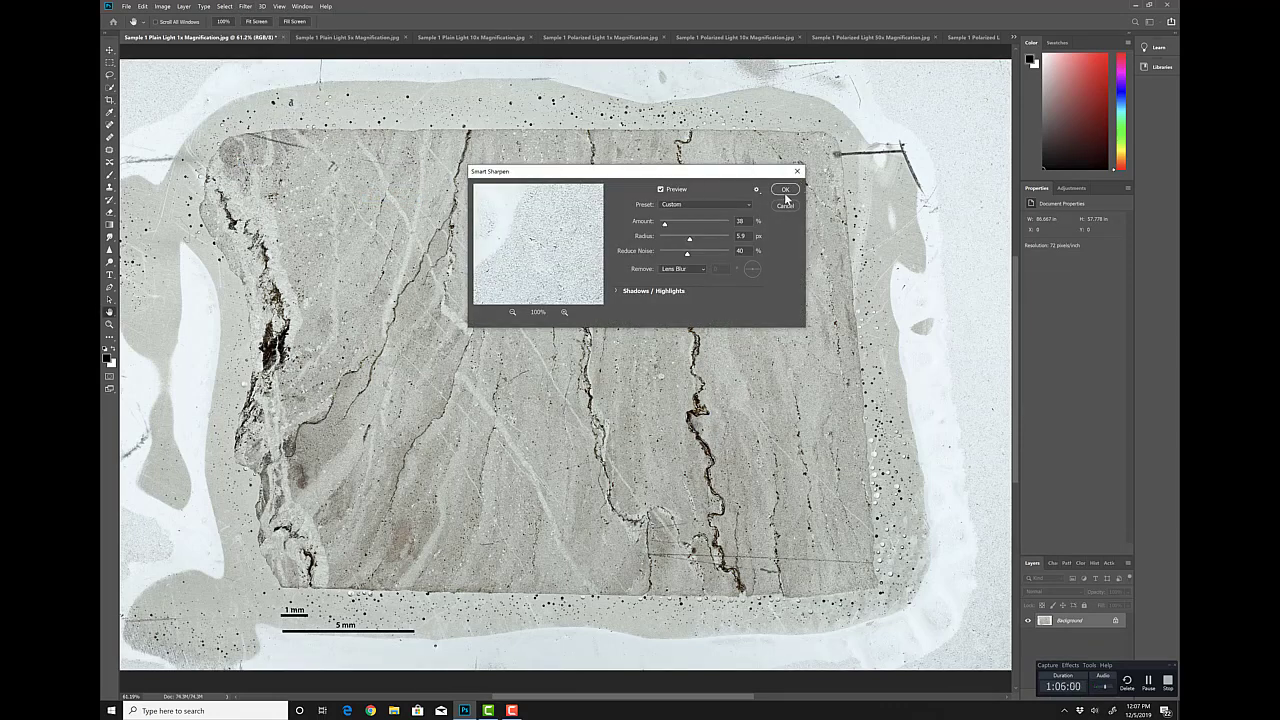
left_click(782, 192)
Try a slight Curves darkening of the 1x image's shadows with an RGB point at input 68, output 59.
left_click(162, 7)
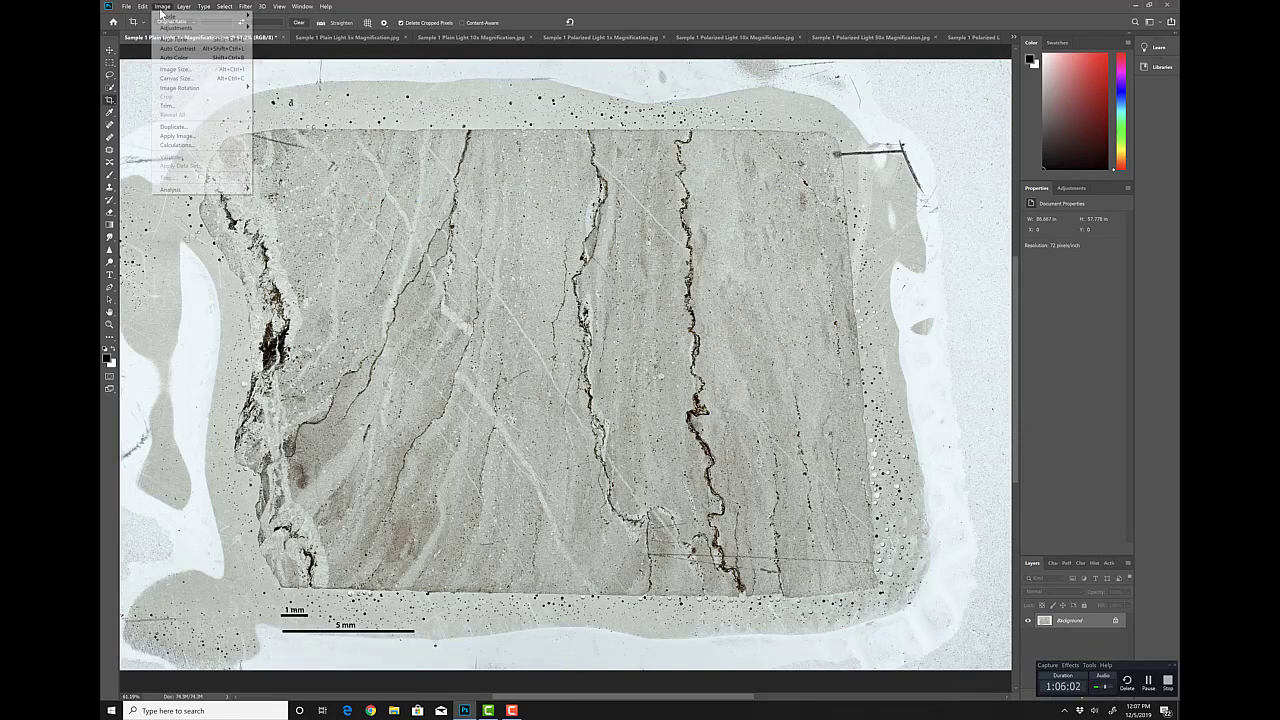
mouse_move(190, 27)
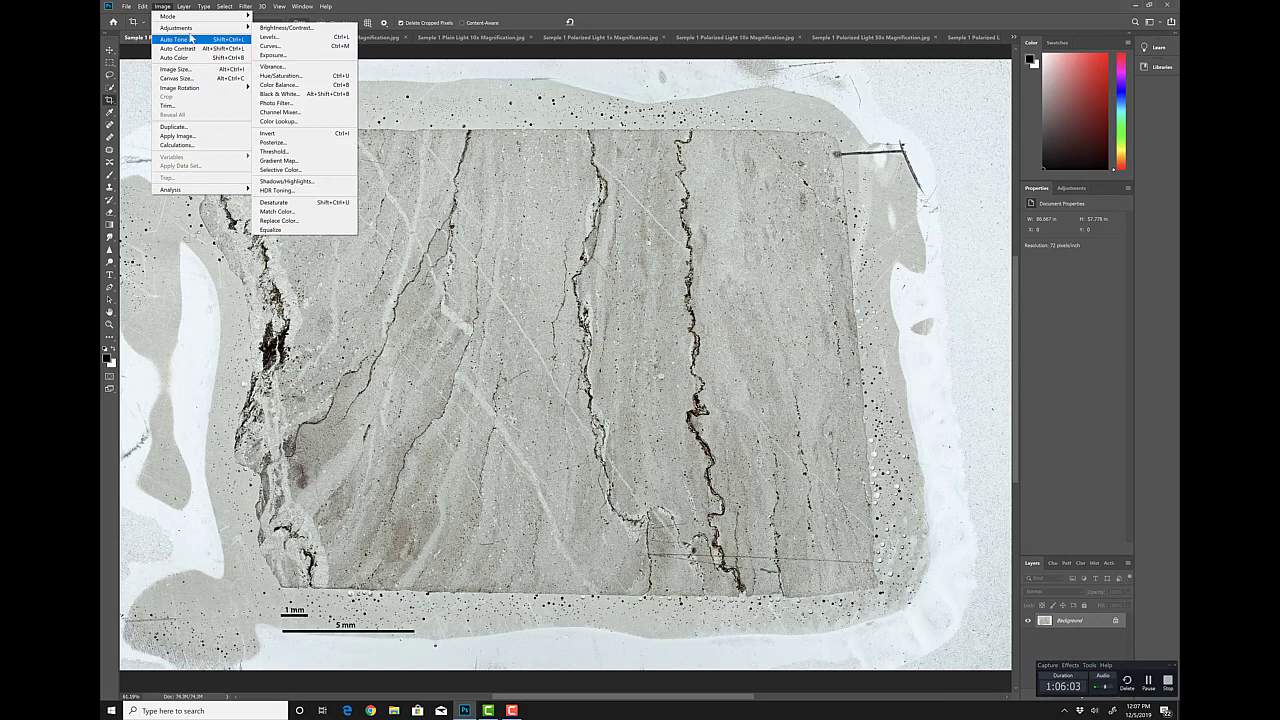
left_click(275, 46)
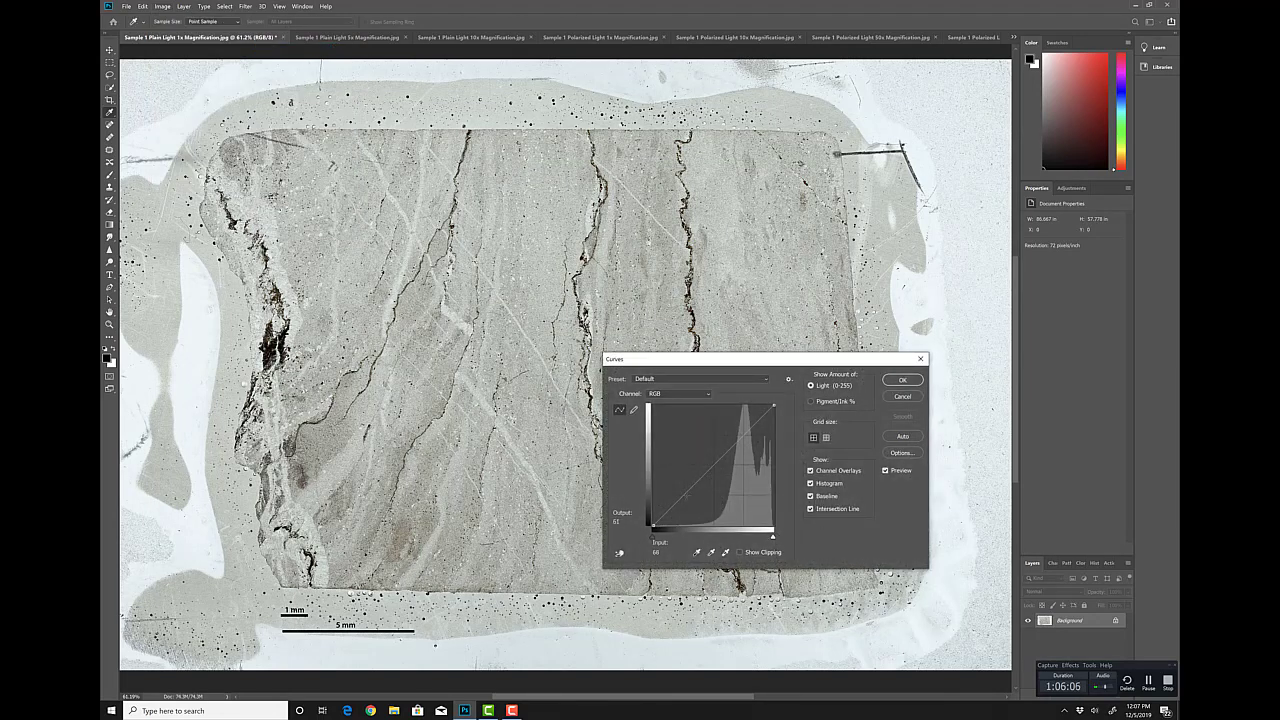
left_click(686, 495)
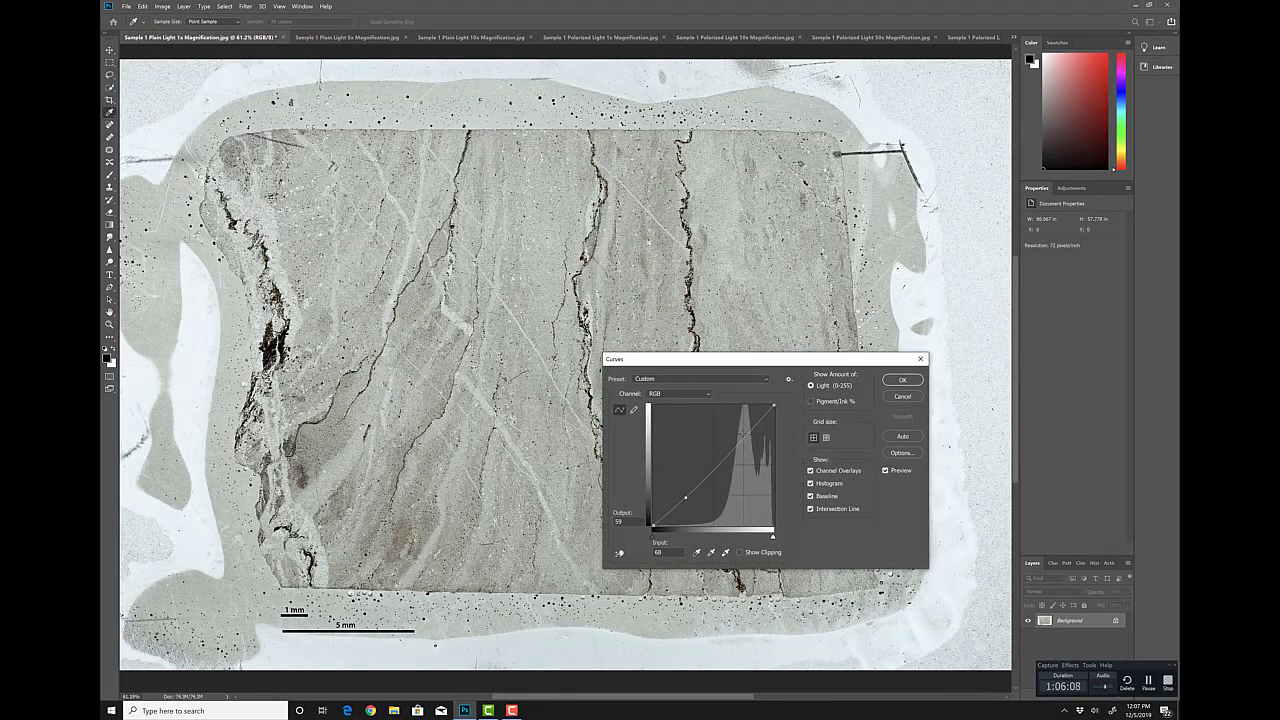
key("ctrl+z")
left_click(900, 381)
key("c")
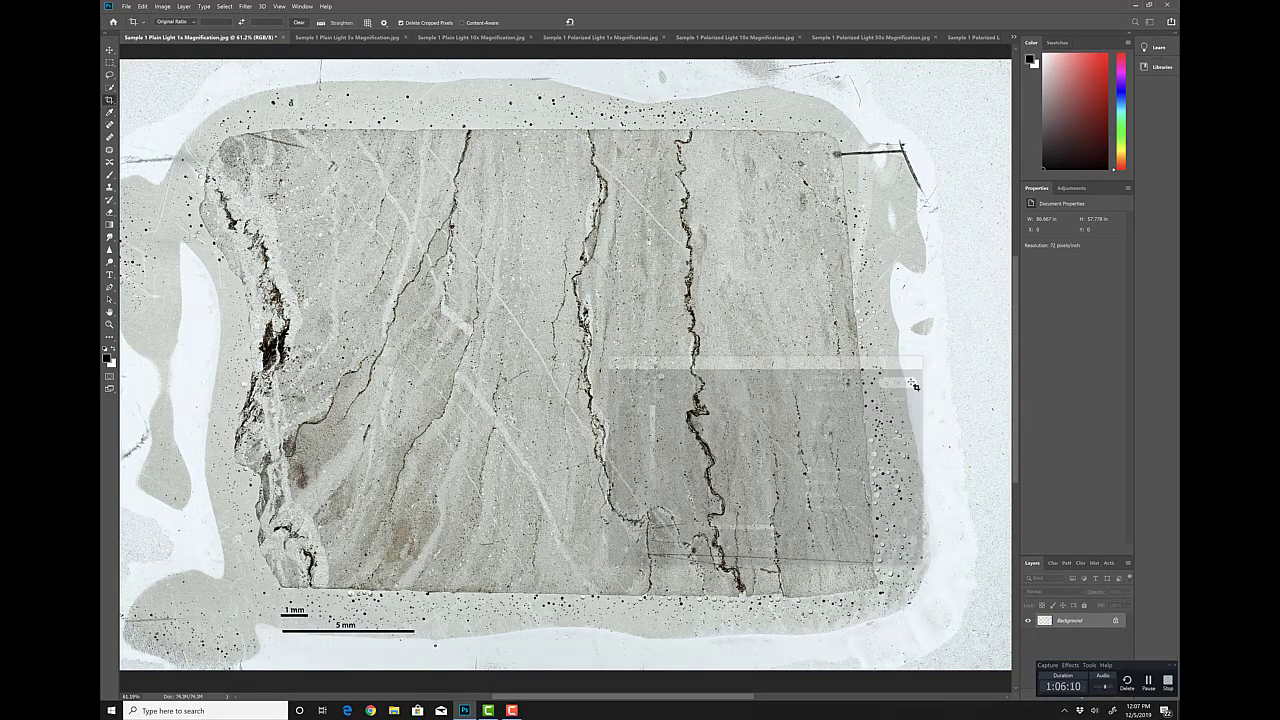
Save the Sample 1 Plain Light 1x image as a Baseline ("Standard") JPEG at Maximum quality 12 and close it.
left_click(127, 6)
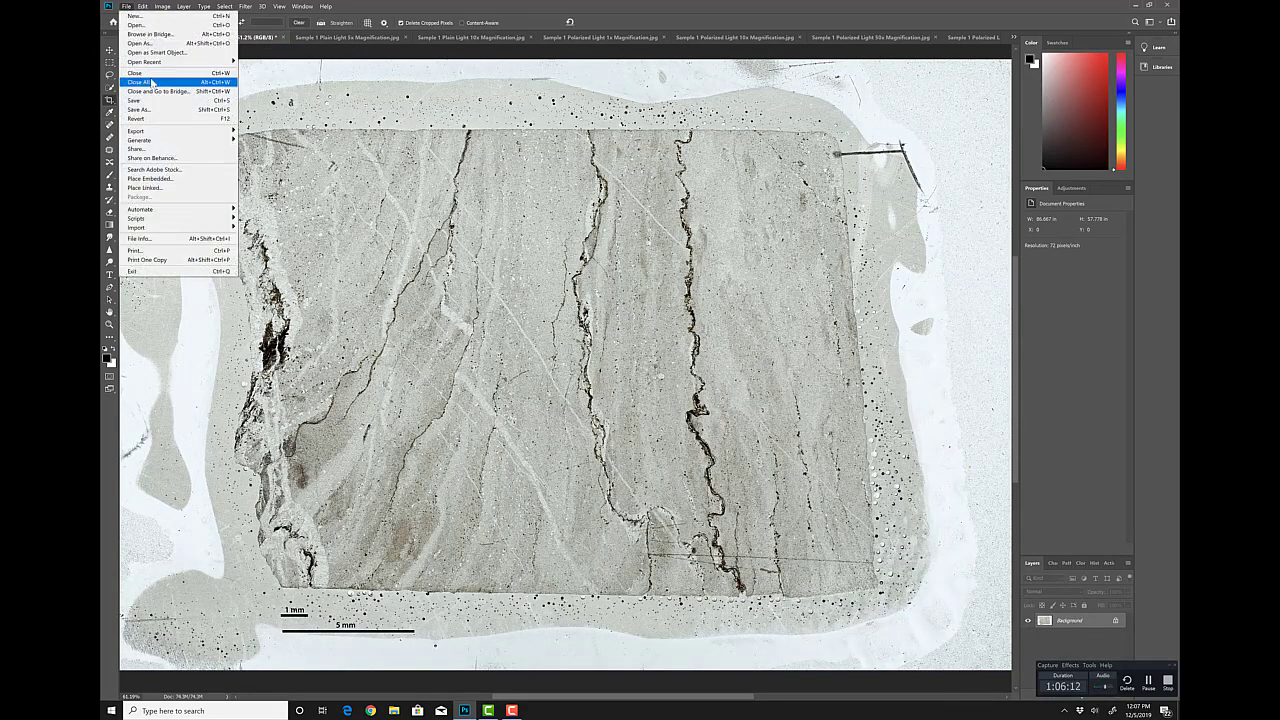
left_click(150, 101)
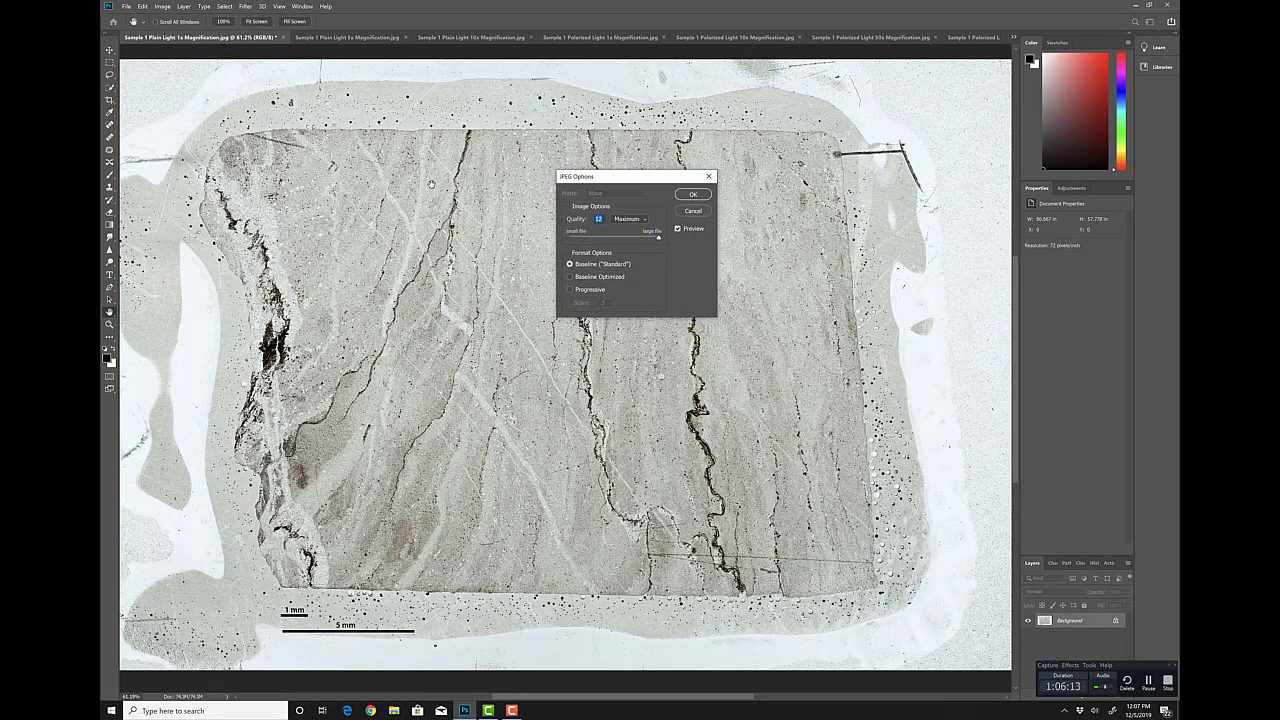
left_click(692, 195)
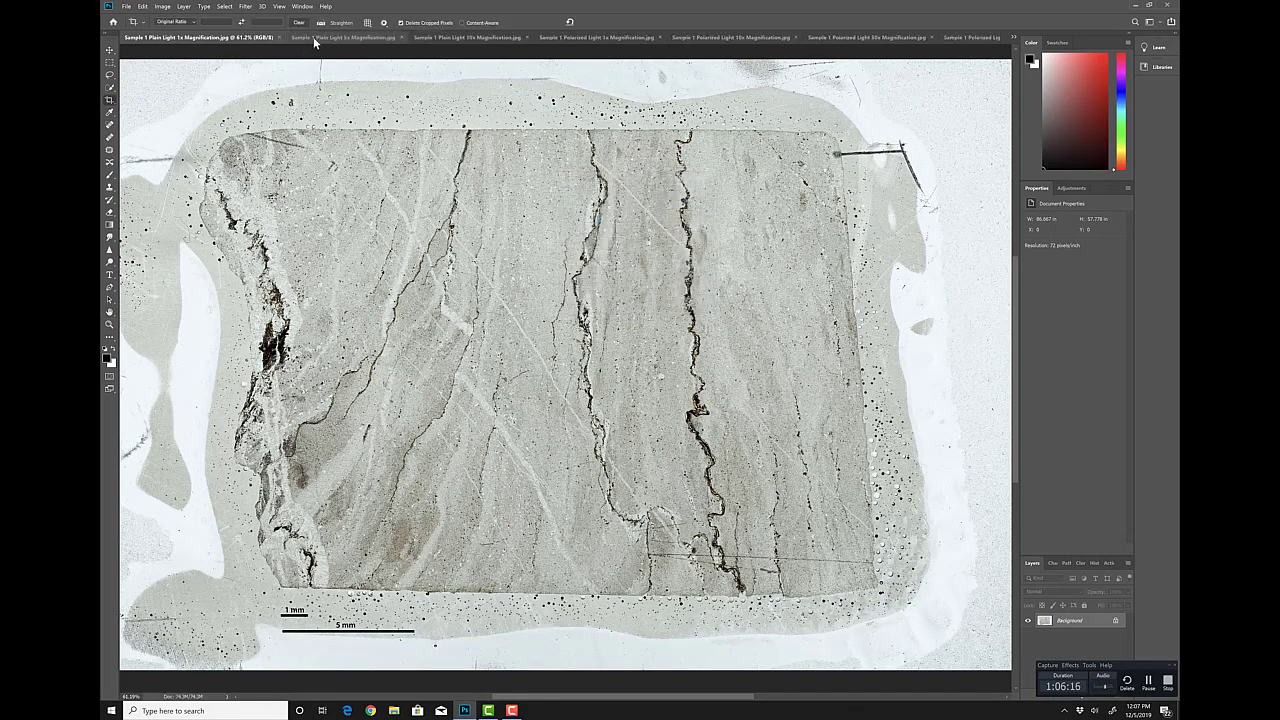
left_click(281, 37)
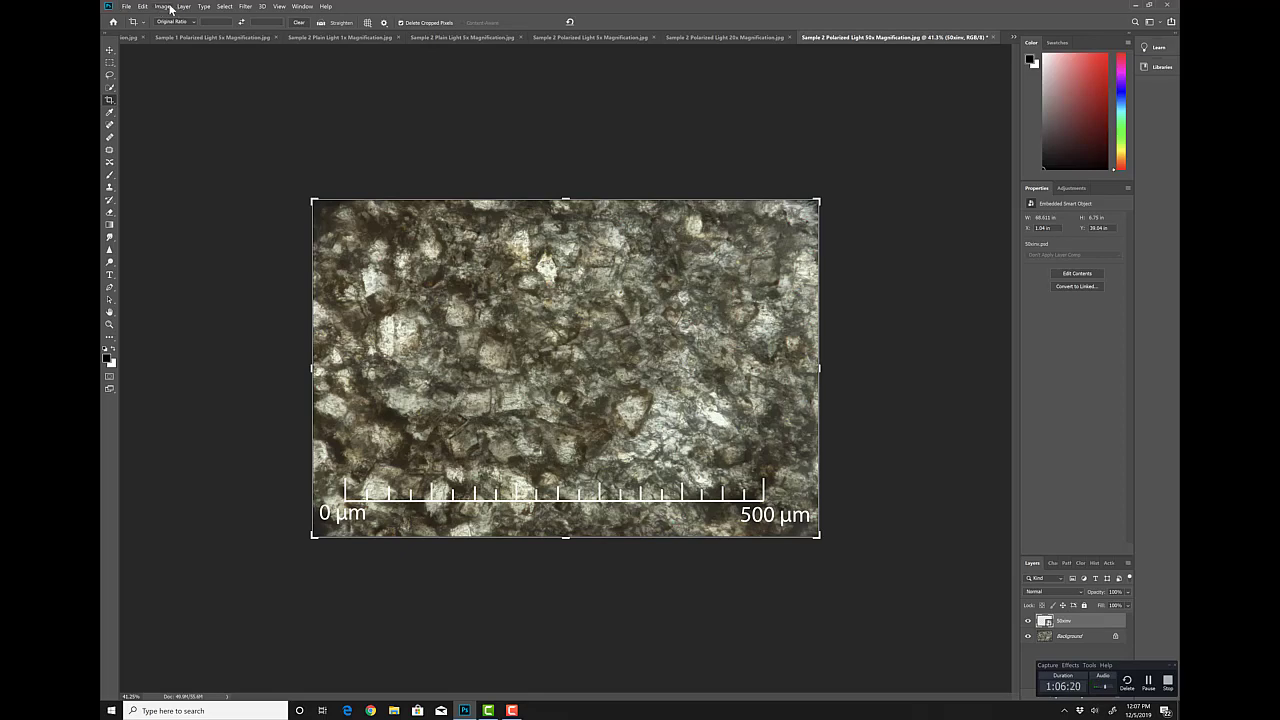
left_click(245, 6)
mouse_move(299, 165)
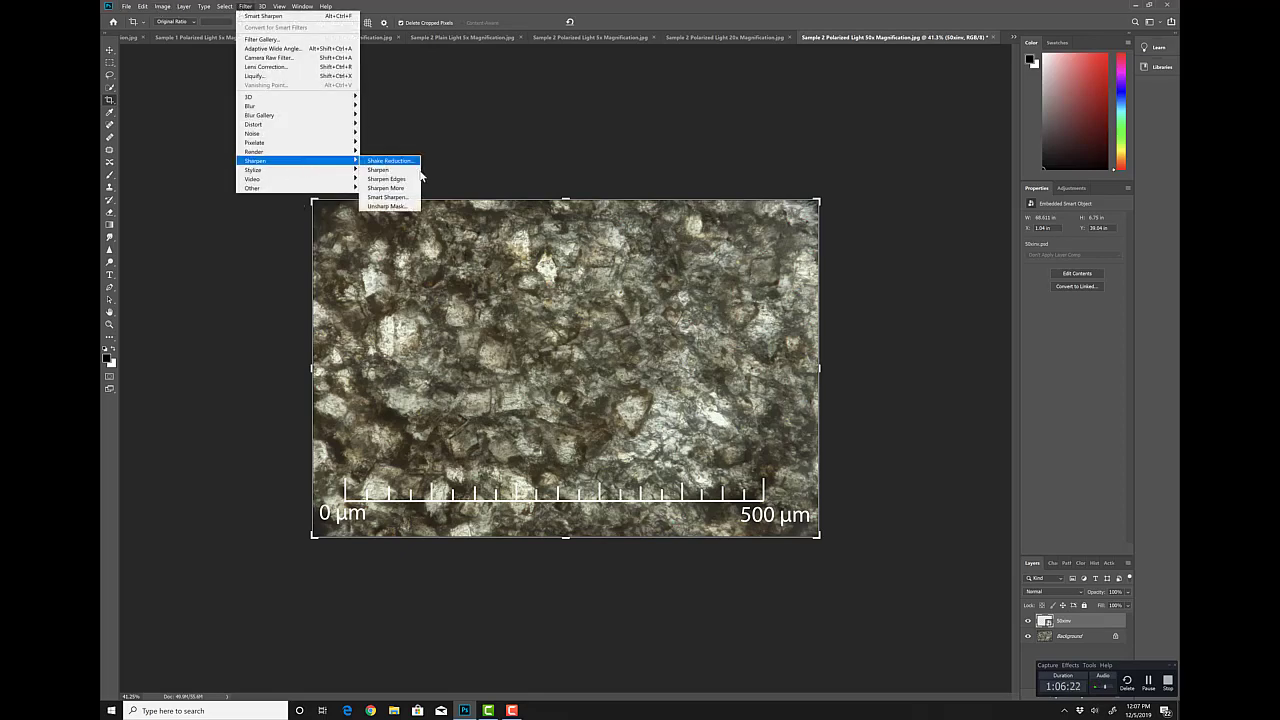
left_click(390, 197)
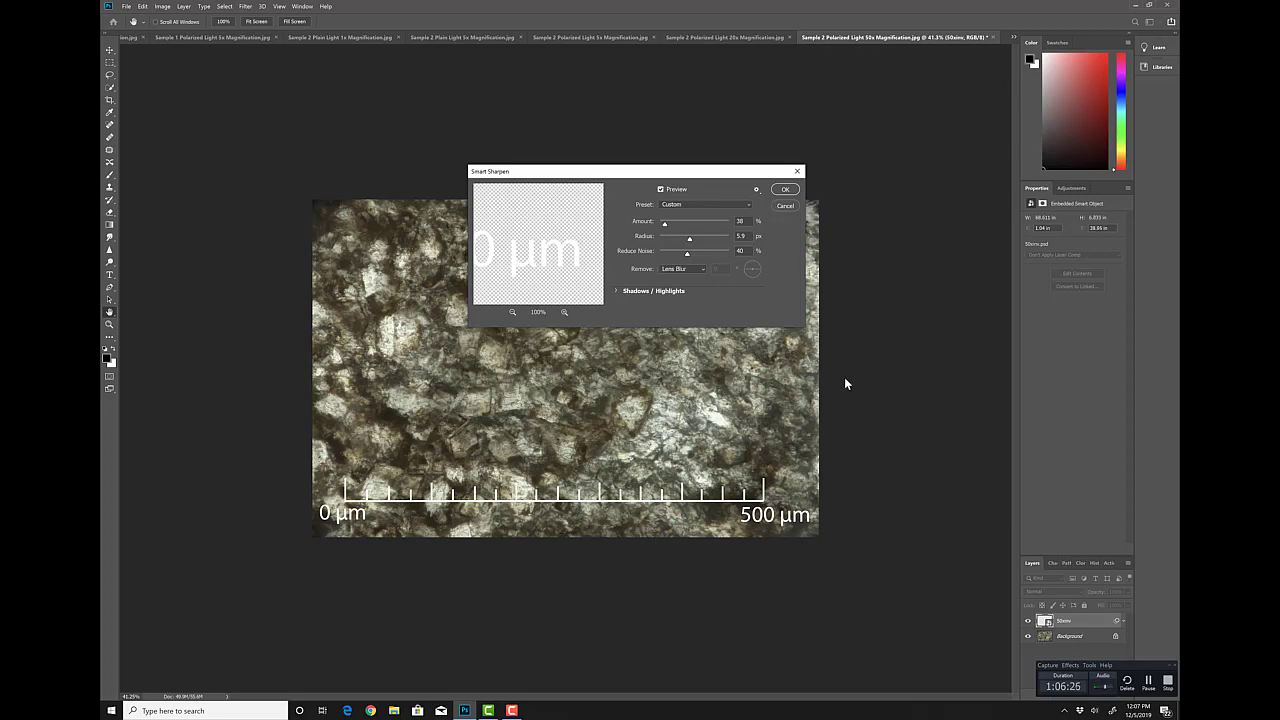
left_click(784, 206)
Merge the scale bar layer of the Sample 2 Polarized Light 50x Magnification image with its background.
left_click(1057, 642)
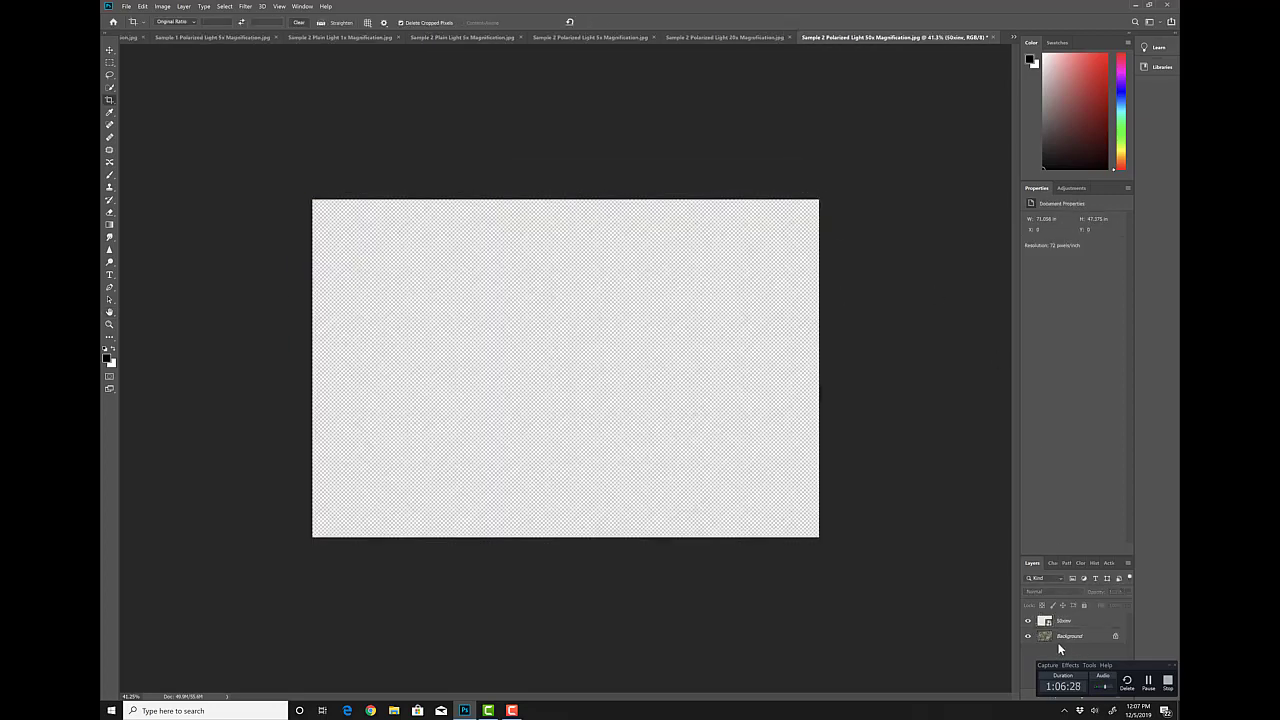
right_click(1071, 643)
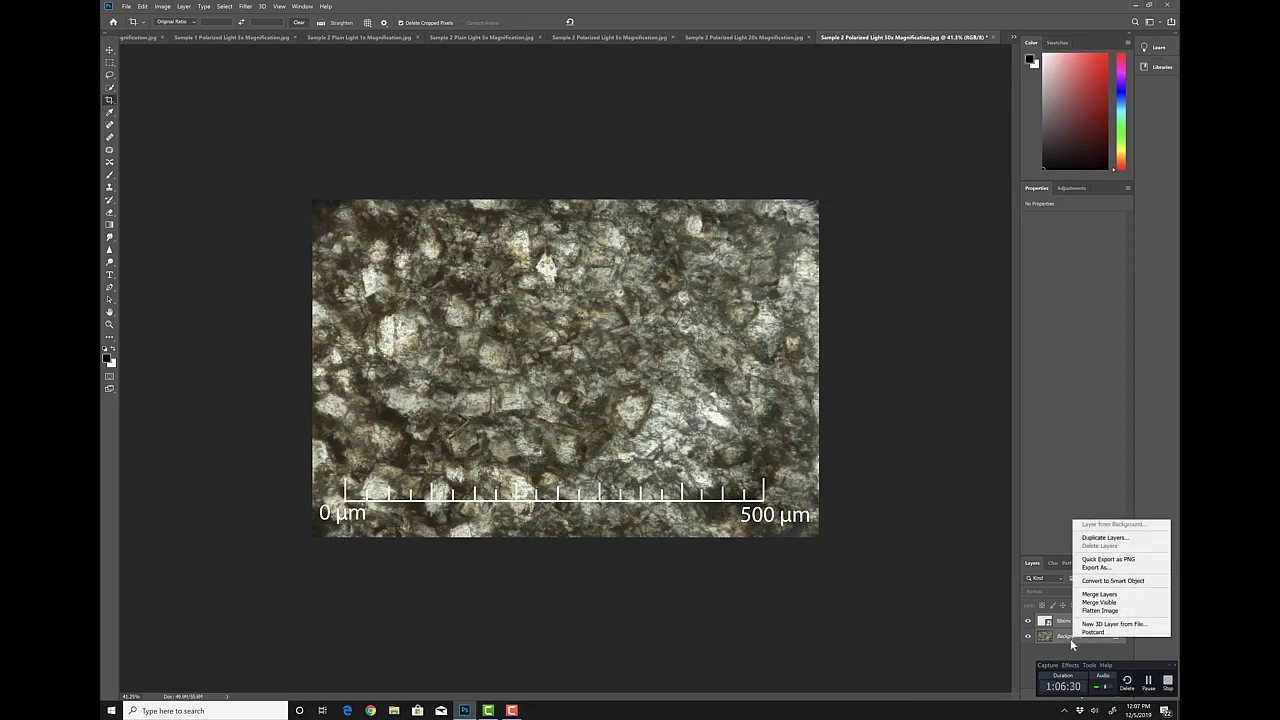
left_click(1099, 594)
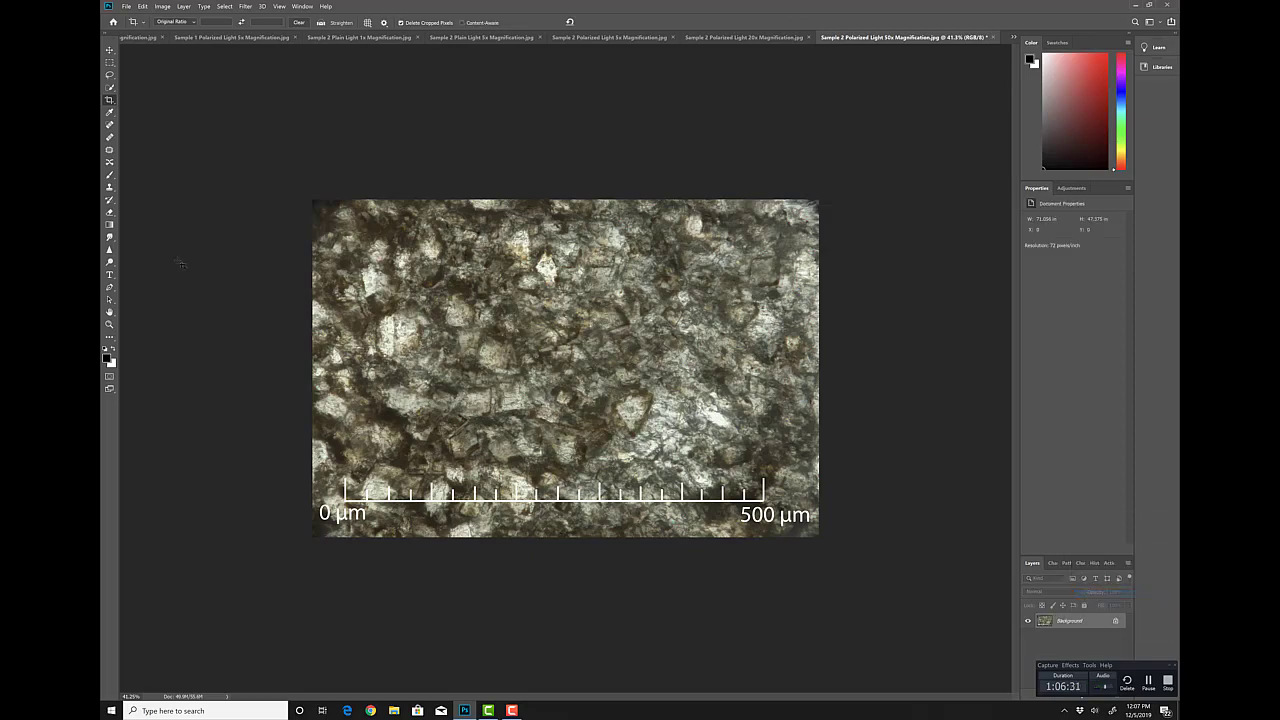
Reapply the last Smart Sharpen filter to the merged Sample 2 Polarized Light 50x Magnification image.
left_click(224, 6)
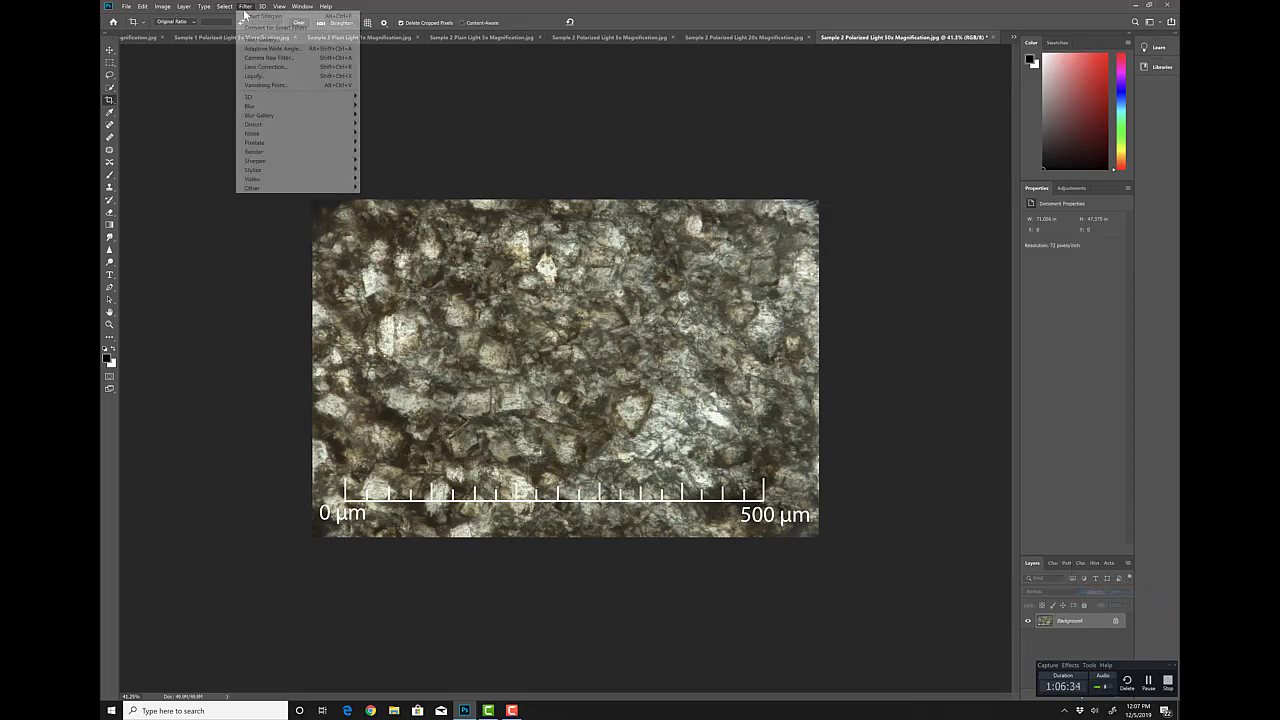
left_click(245, 6)
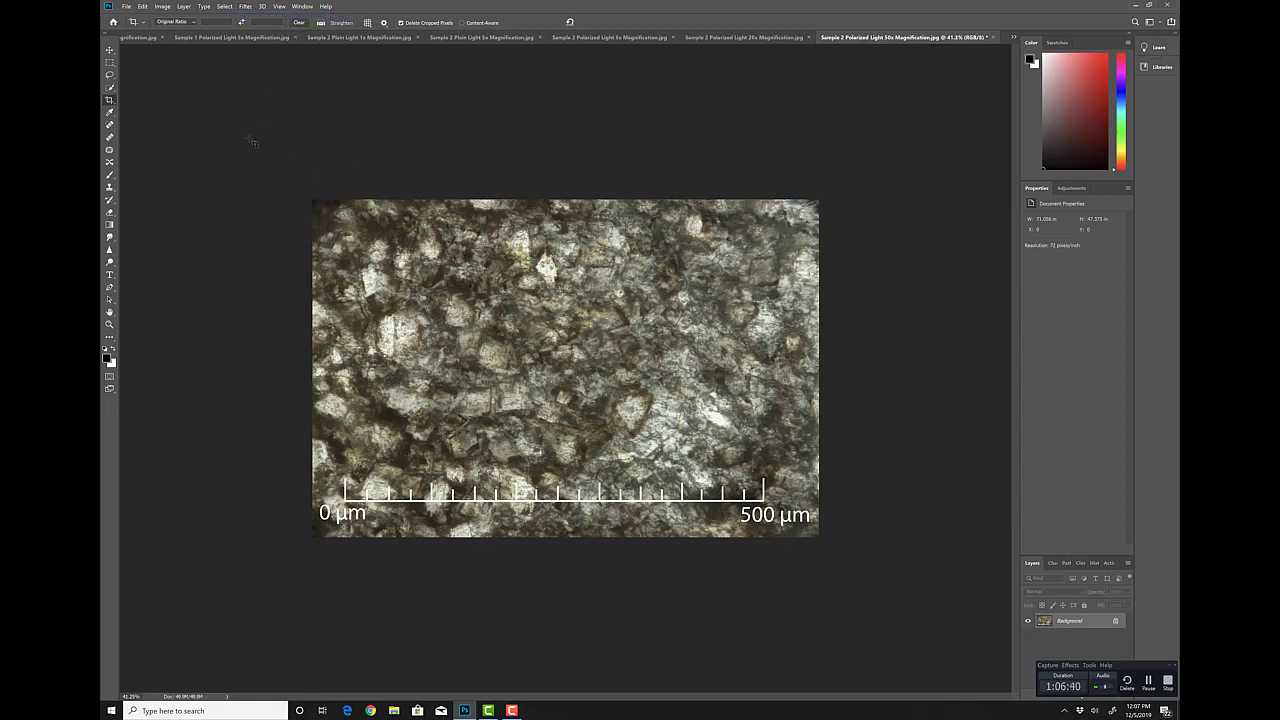
Boost the image's contrast with an RGB Curves adjustment using points at input 68, output 59 and input 187, output 196.
left_click(161, 7)
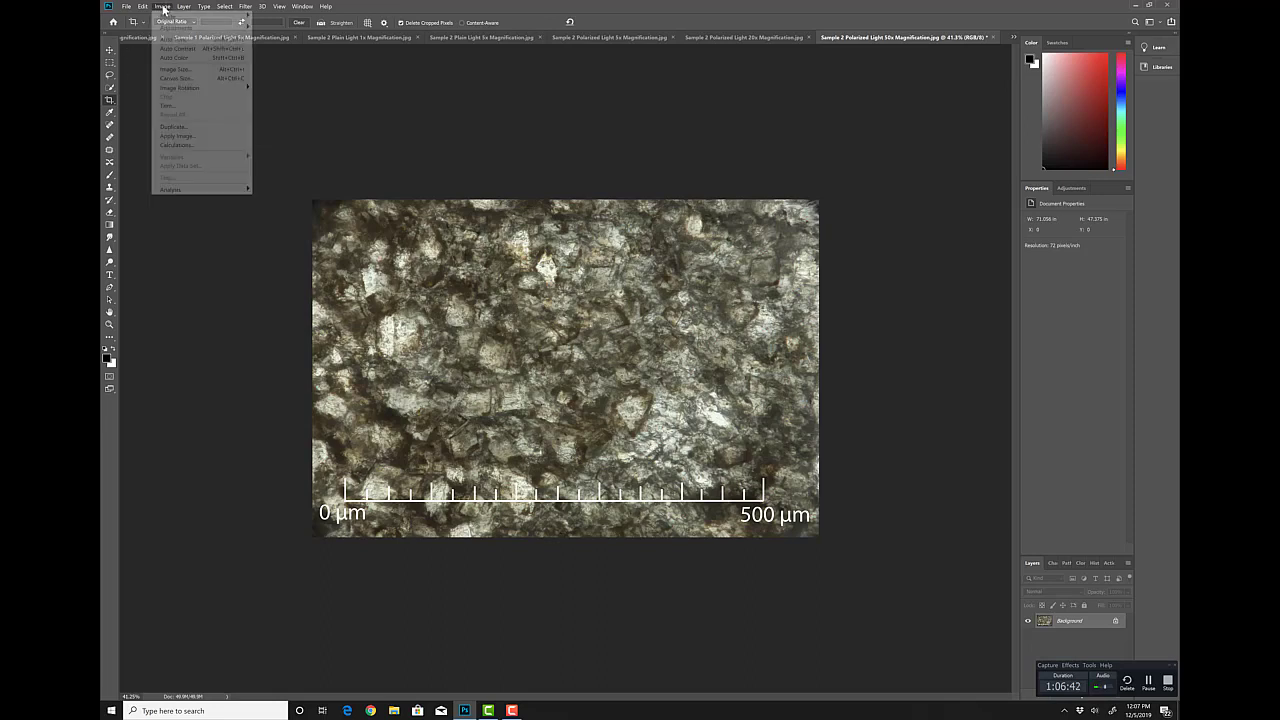
mouse_move(178, 27)
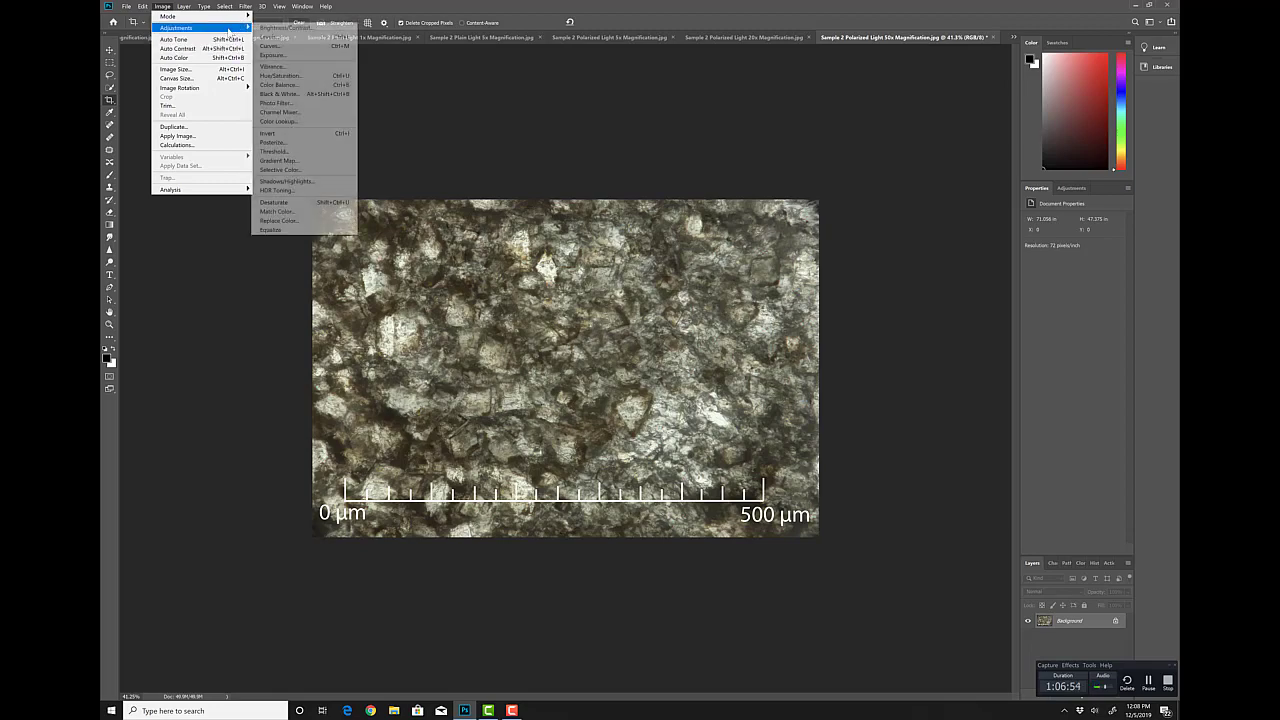
left_click(289, 47)
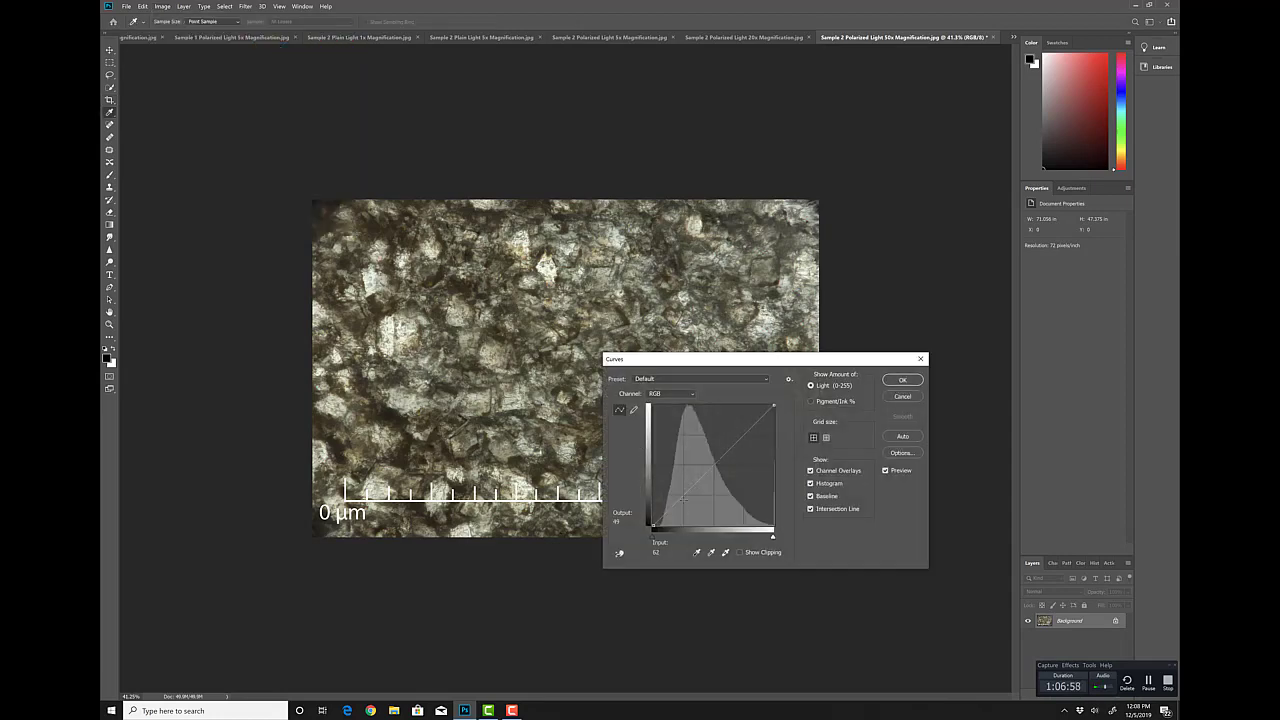
left_click(685, 497)
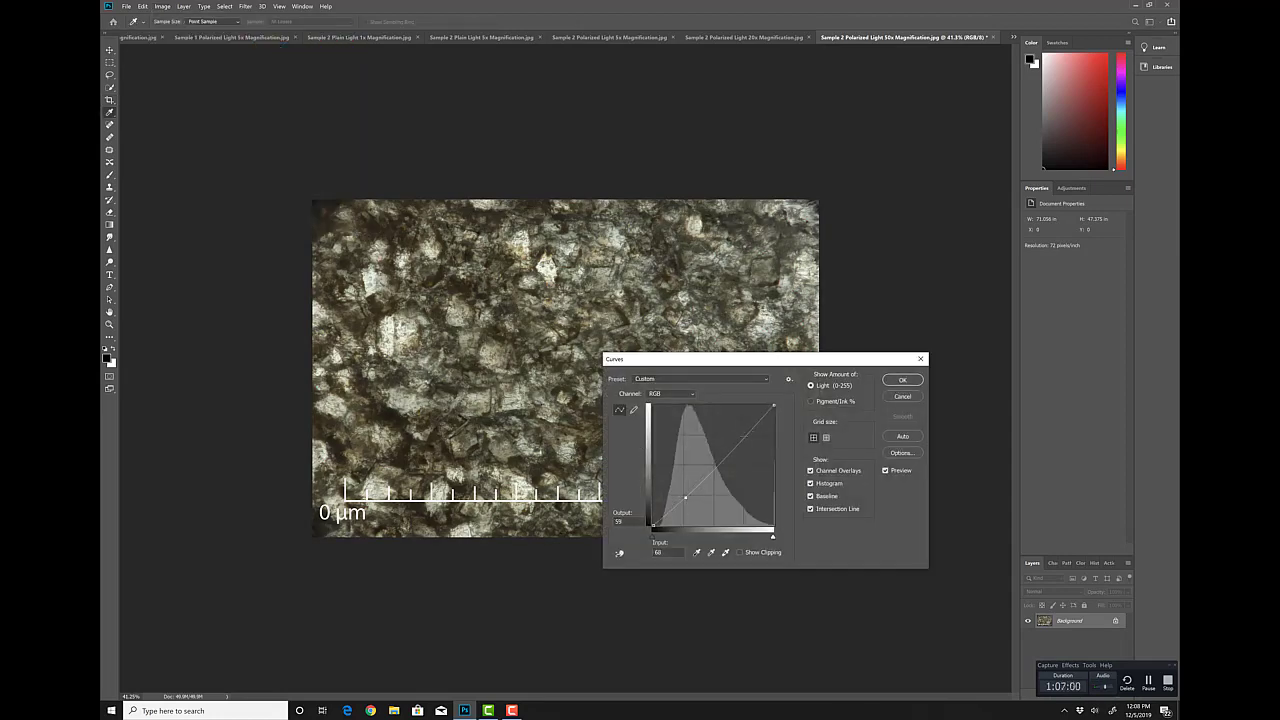
left_click(741, 432)
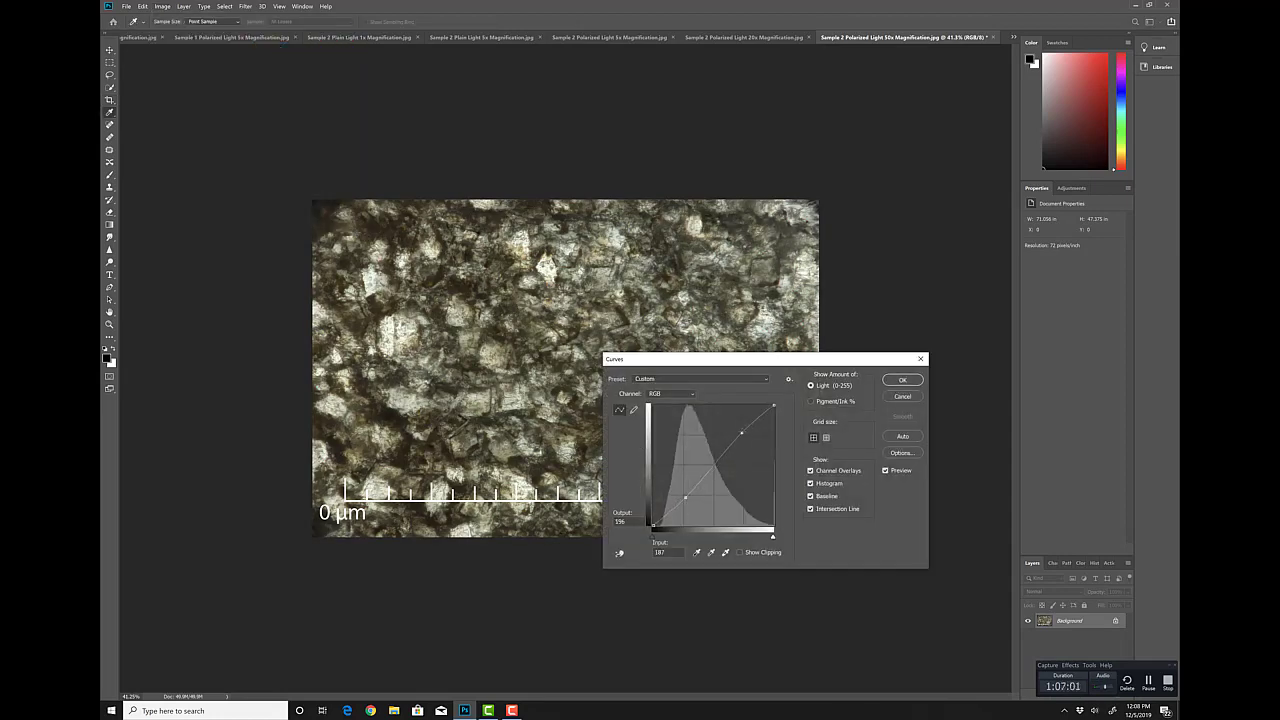
left_click(902, 380)
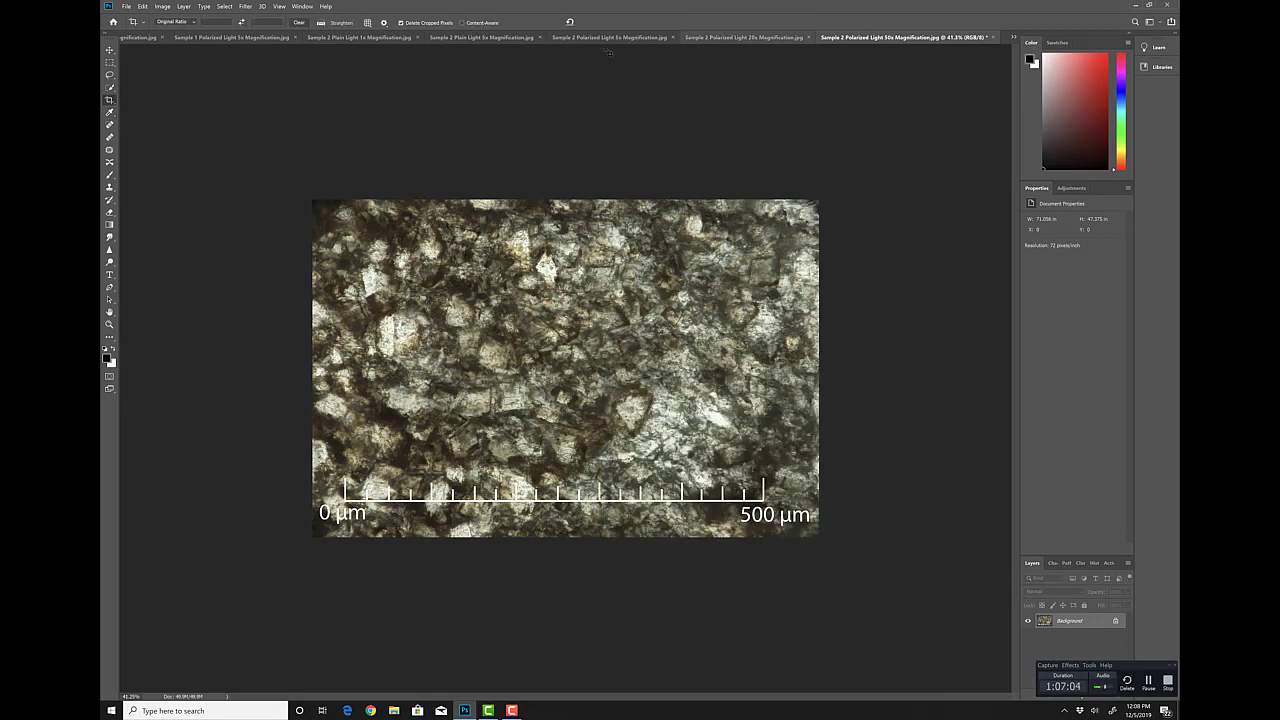
Save the Sample 2 Polarized Light 50x Magnification image as a JPEG with the offered options and close it.
left_click(126, 6)
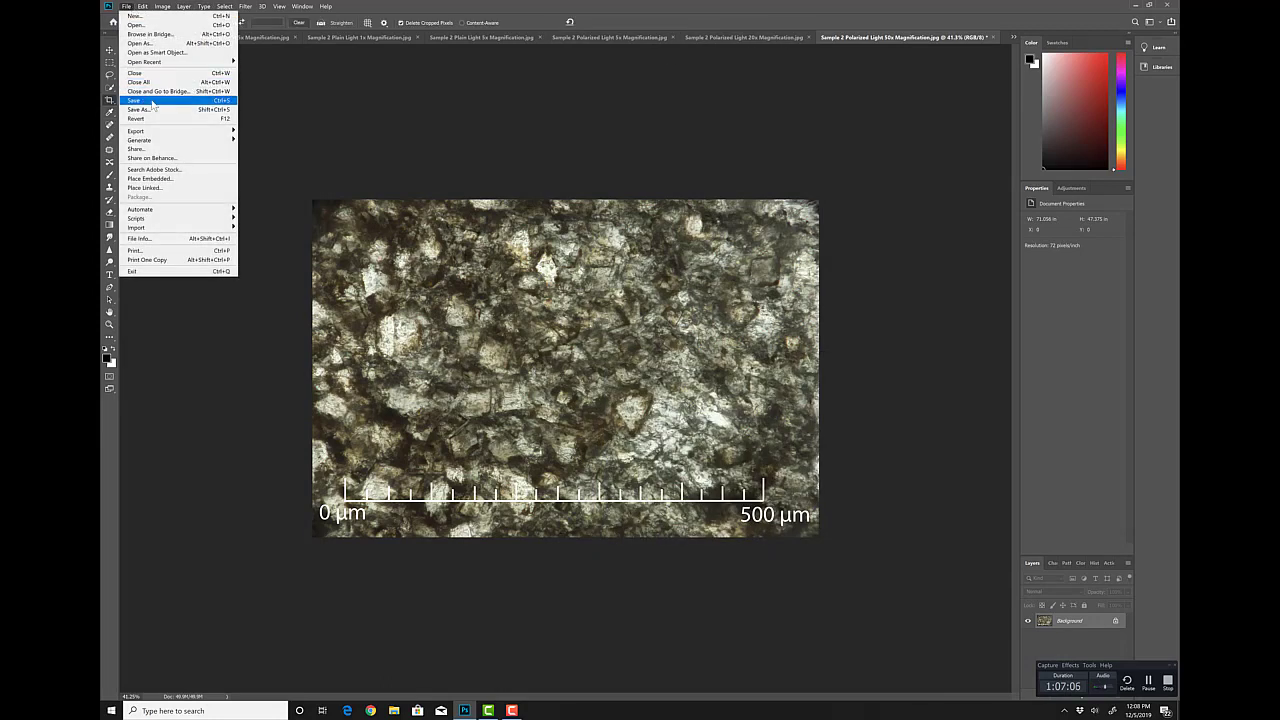
left_click(134, 100)
left_click(700, 196)
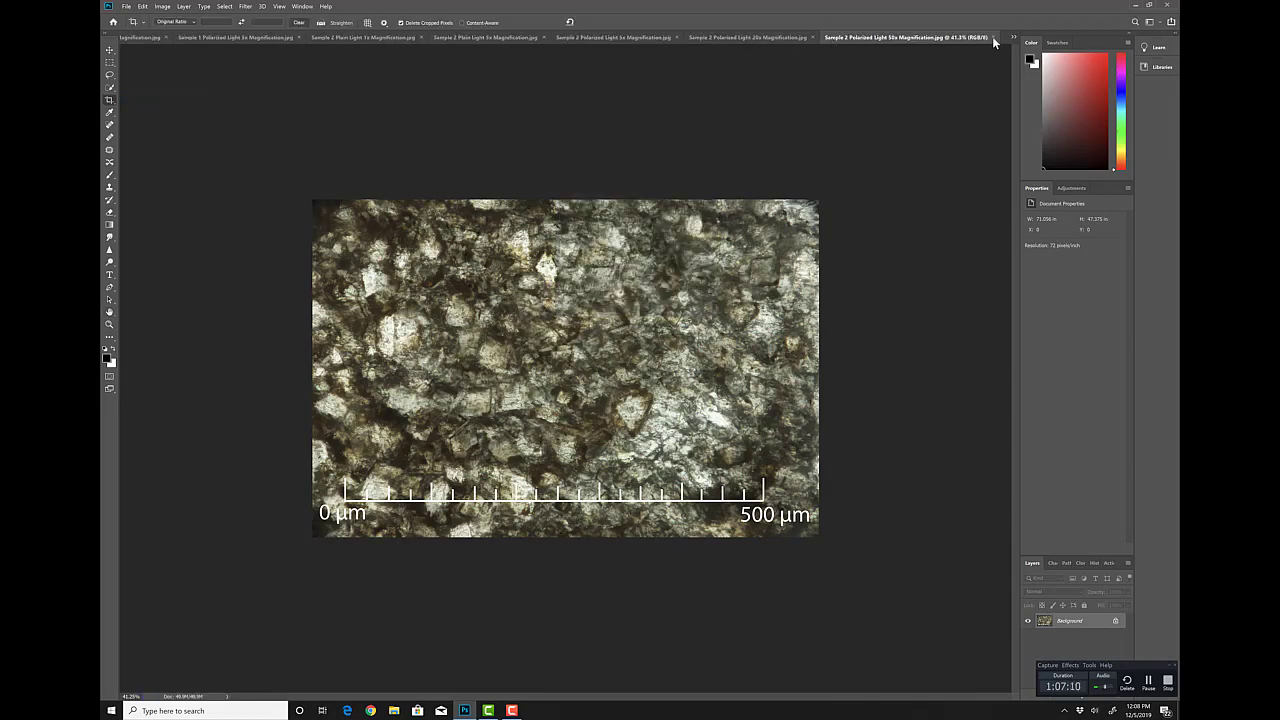
left_click(993, 37)
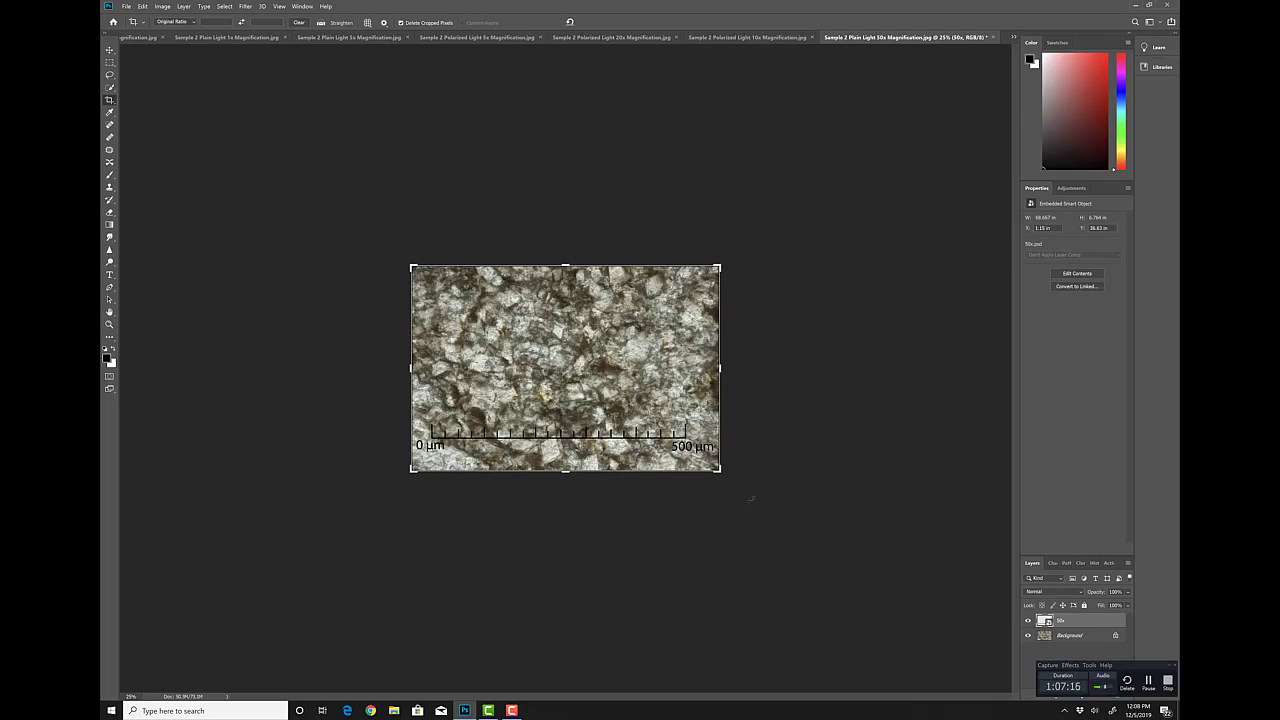
key("ctrl+plus")
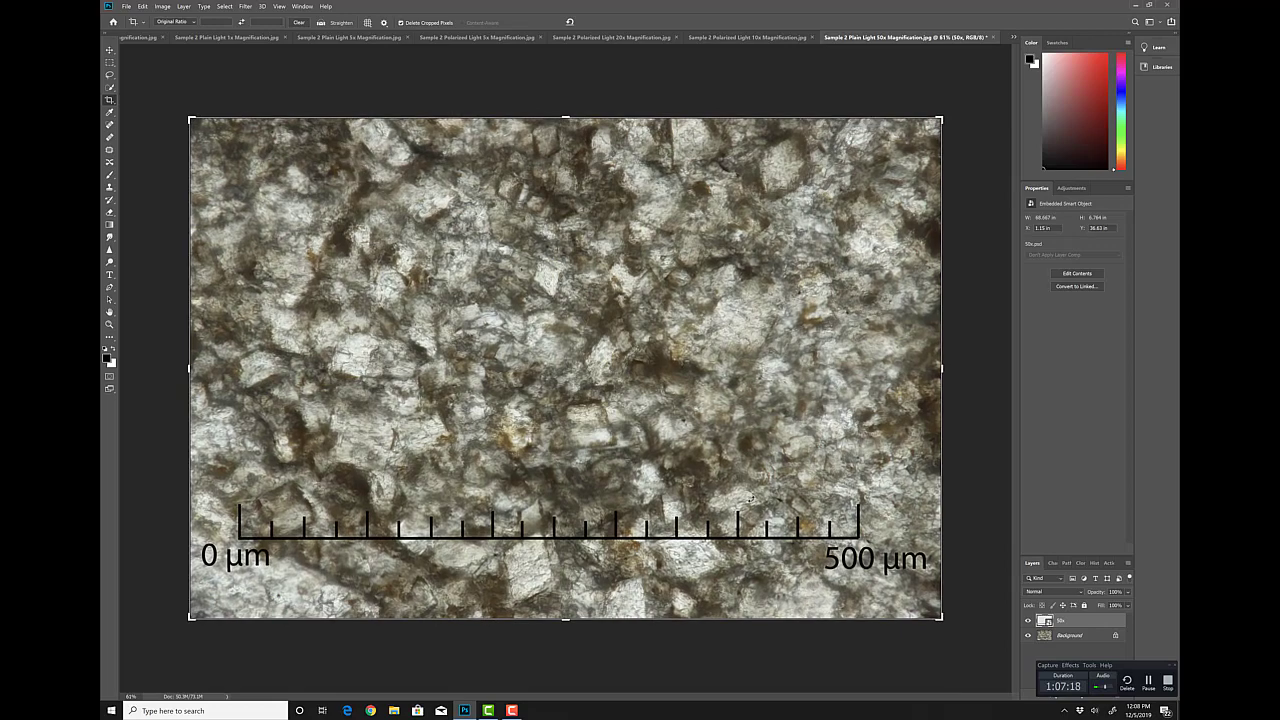
key("ctrl+plus")
key("ctrl+0")
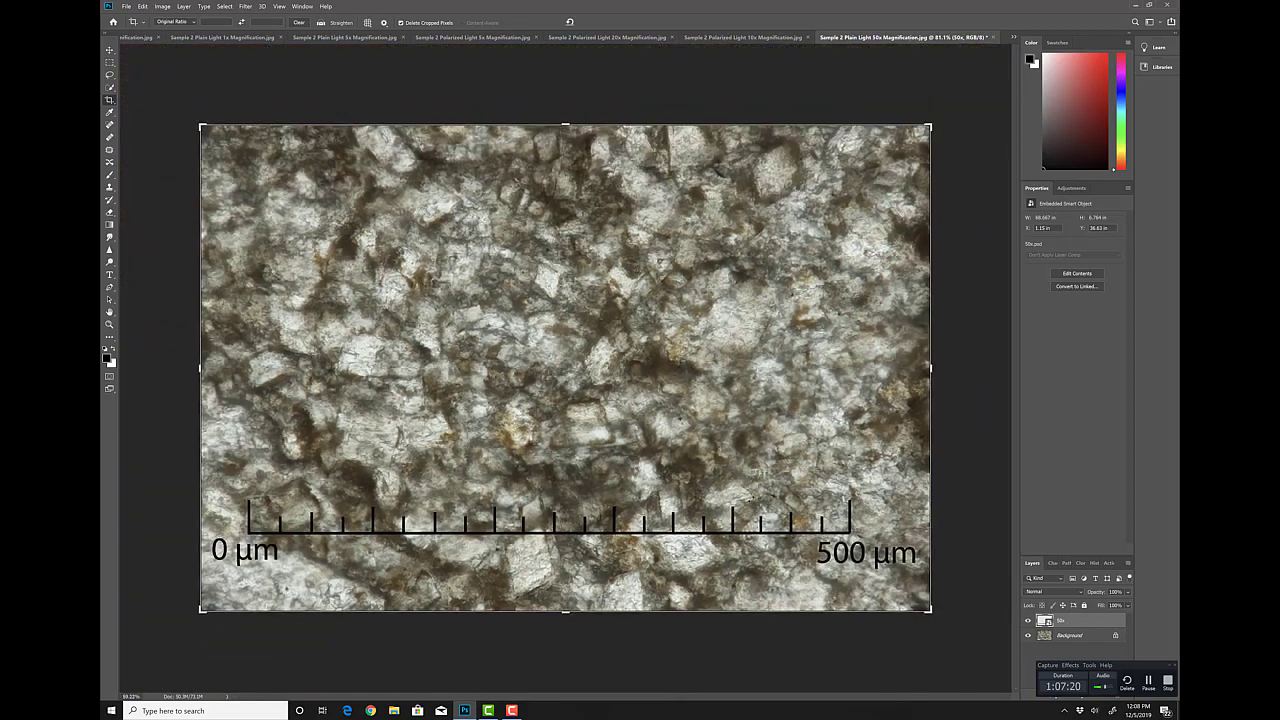